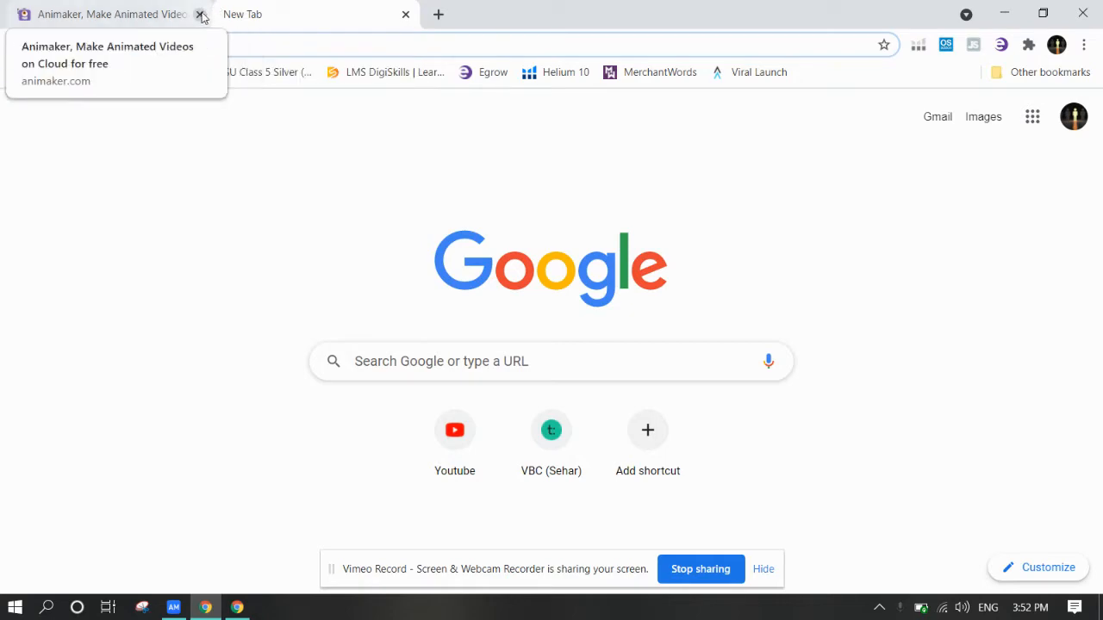
Close the open browser tabs and relaunch Google Chrome from the desktop.
click(200, 17)
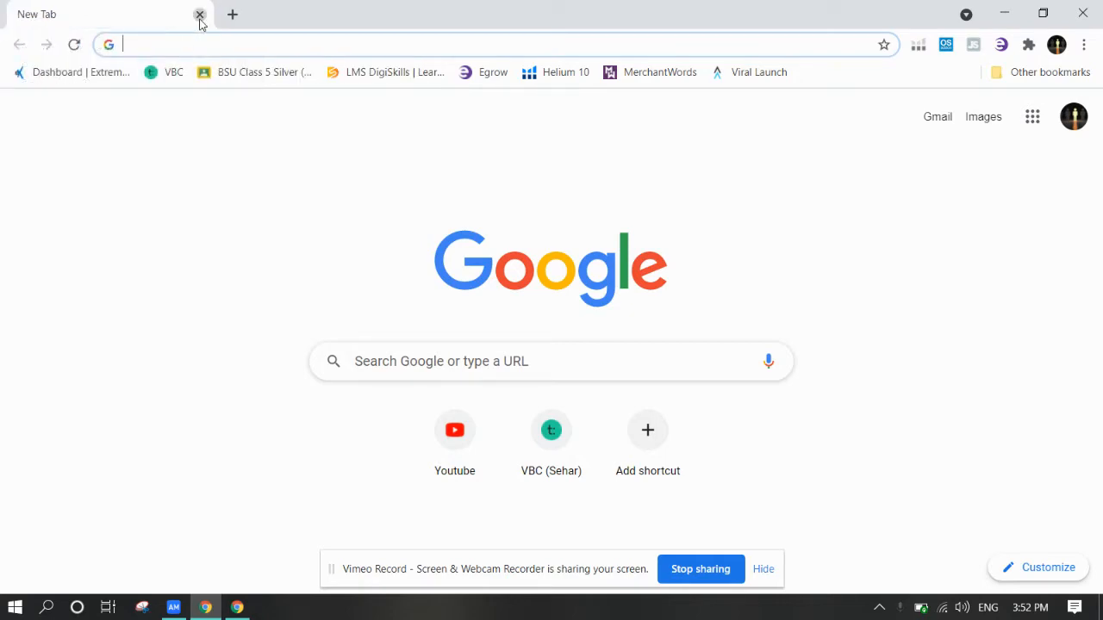
click(199, 16)
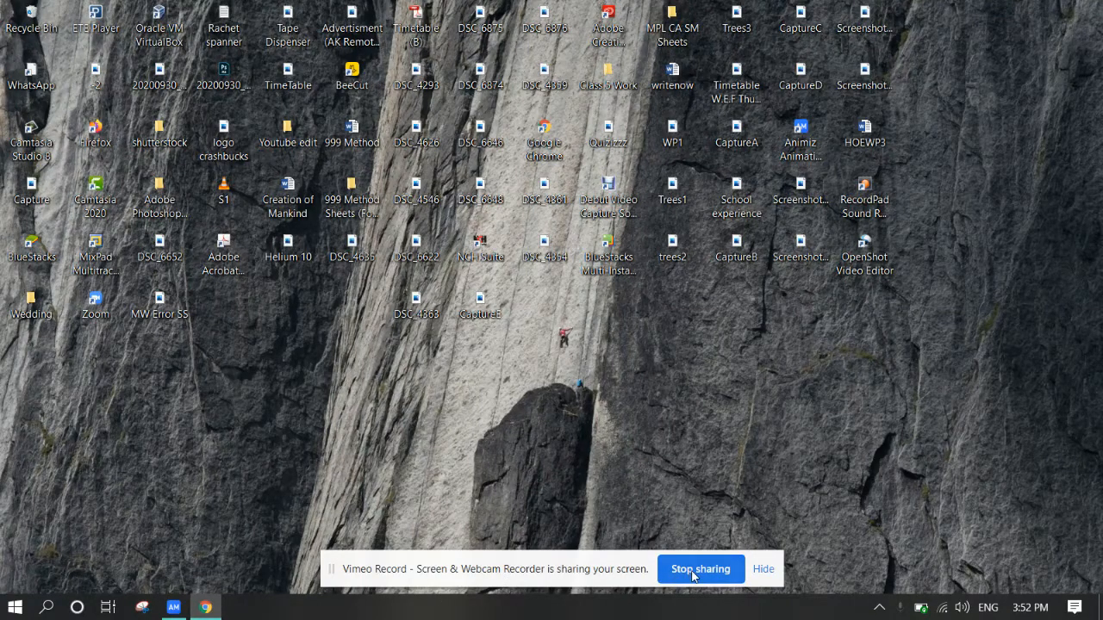
click(15, 607)
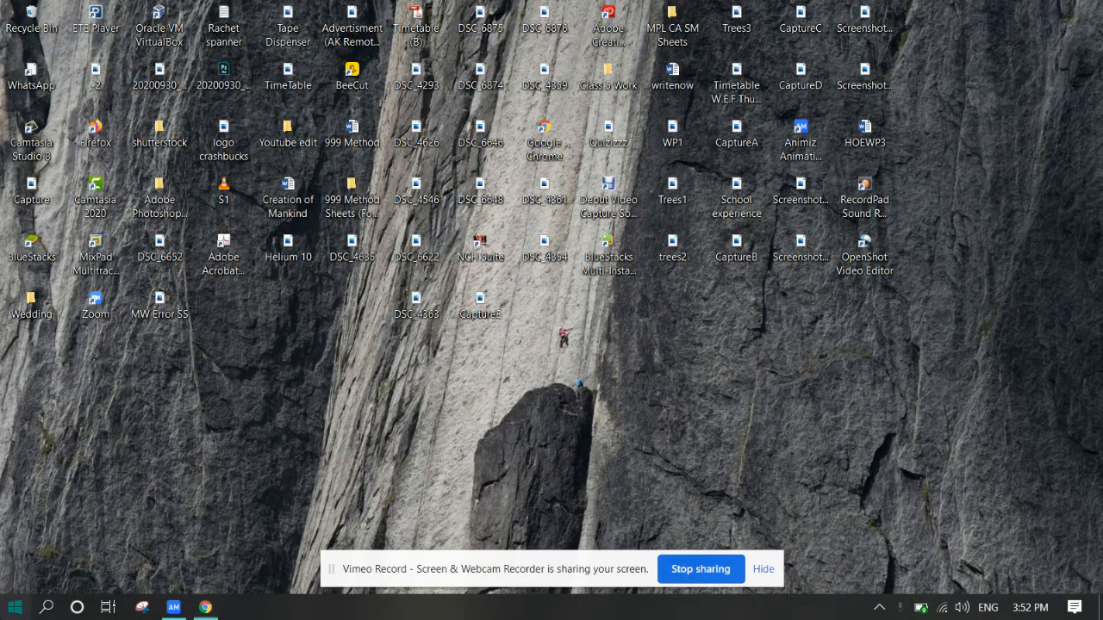
text(goo)
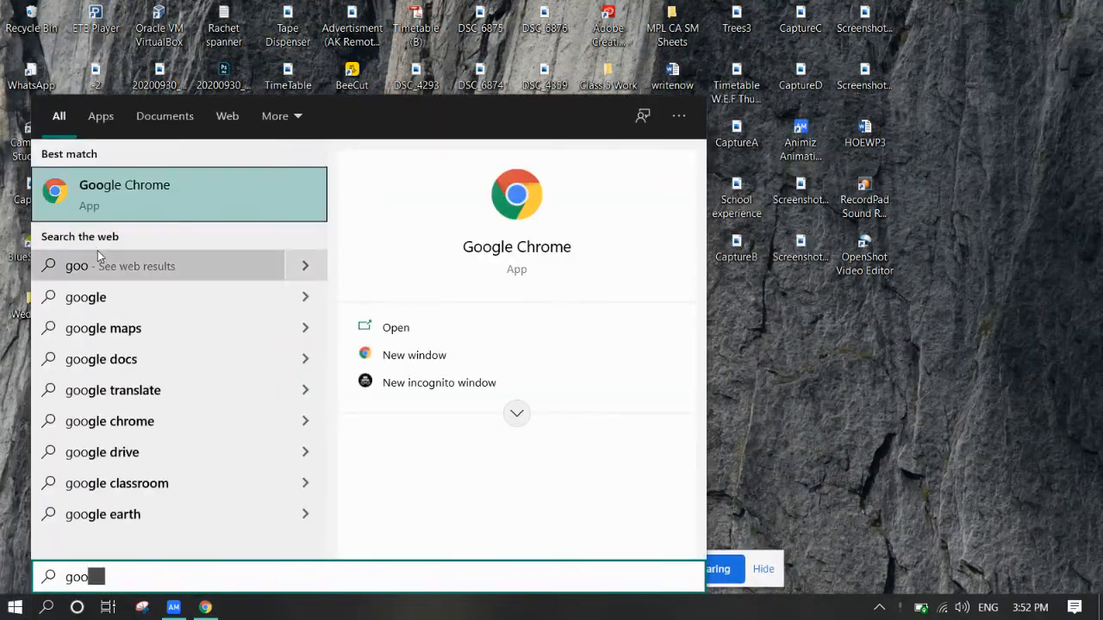
click(90, 197)
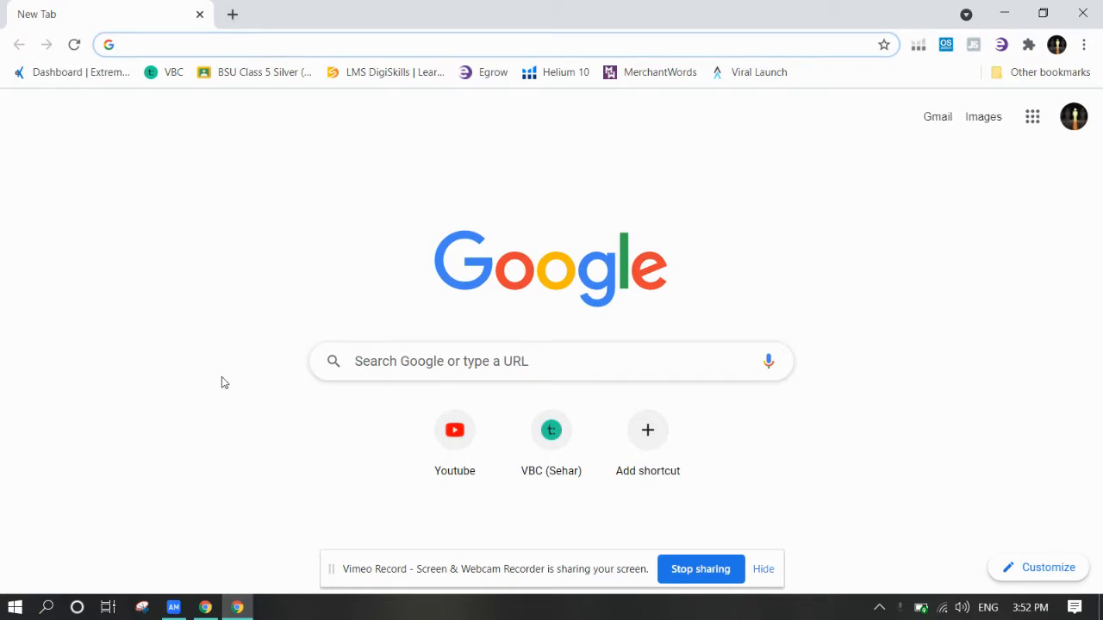
Go to animaker.com and choose to create a first video to reach the dashboard.
text(ani)
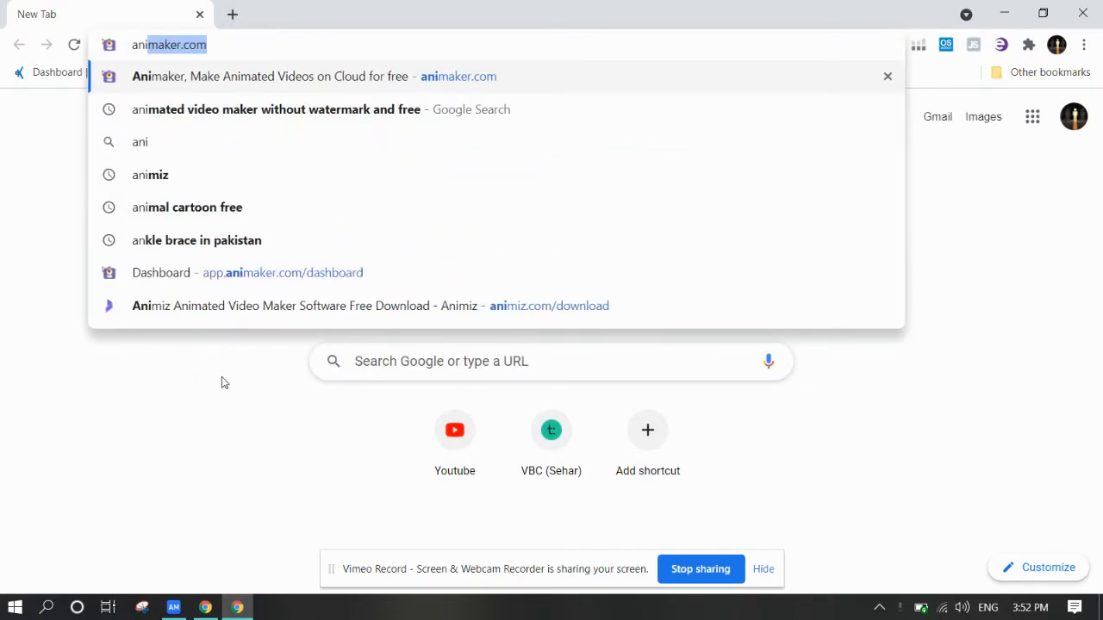
text(maker.com)
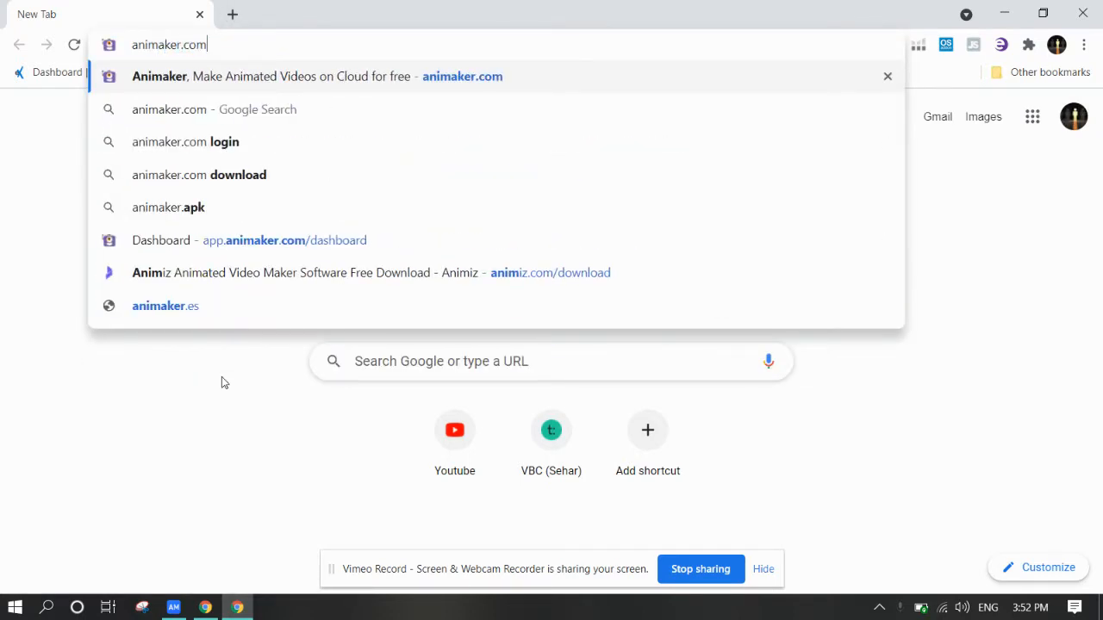
key(Return)
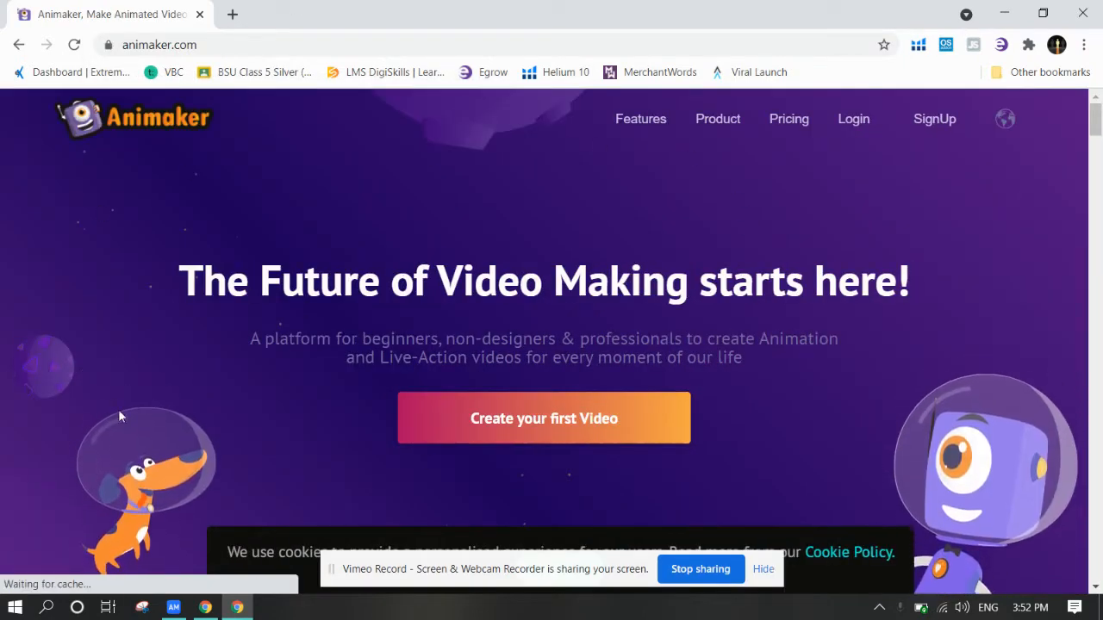
scroll(1084, 129, down, 3)
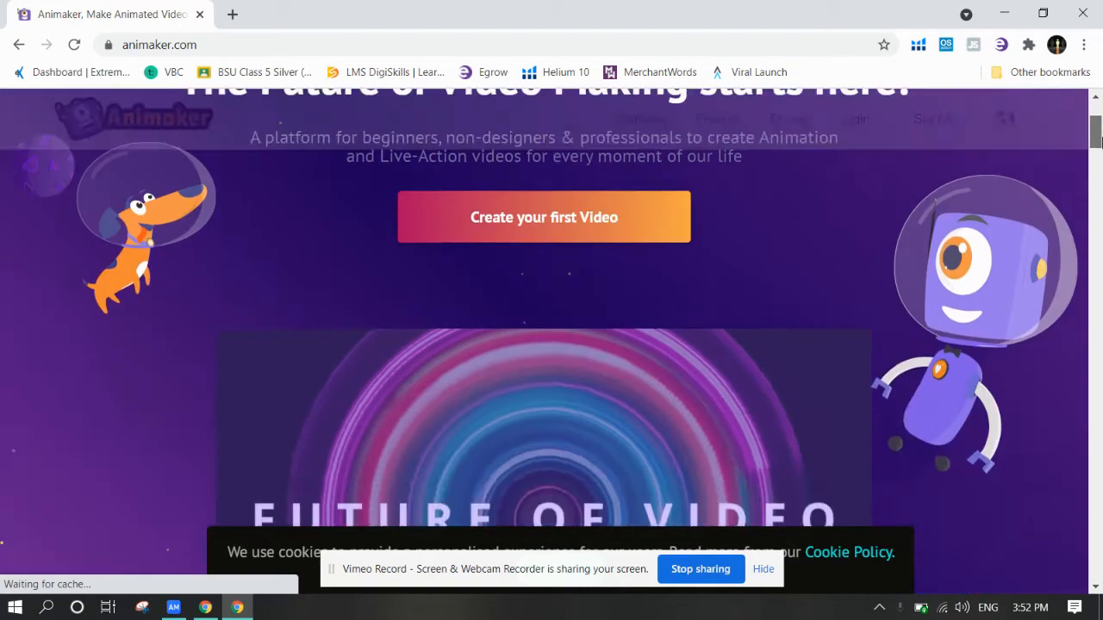
scroll(1094, 116, up, 3)
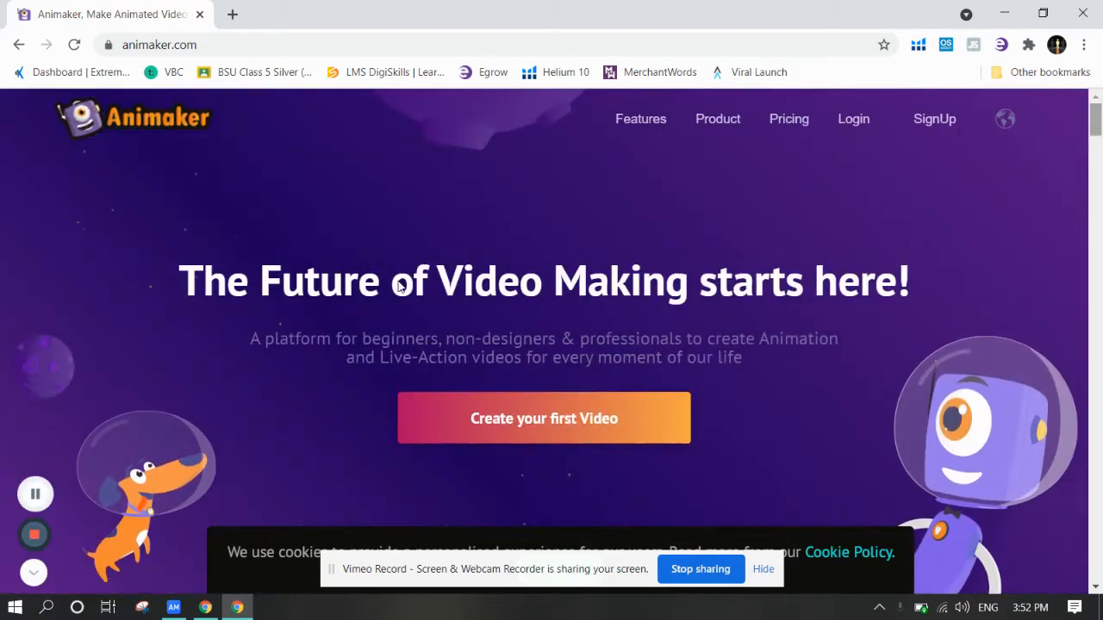
click(438, 424)
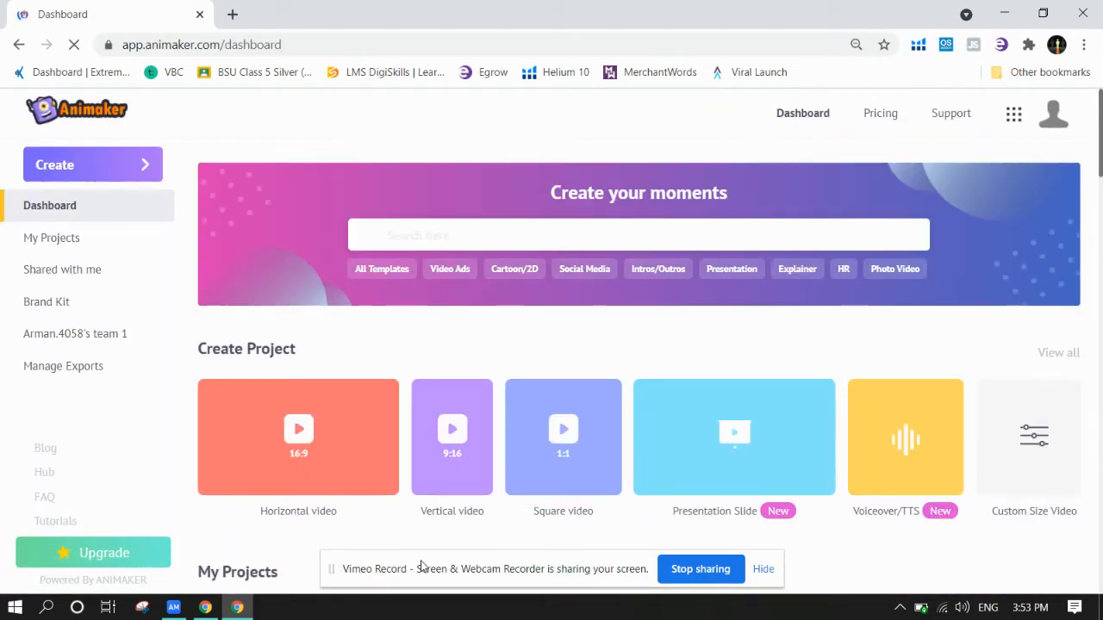
Create a new blank horizontal 16:9 video project from the dashboard.
drag(426, 569, 255, 107)
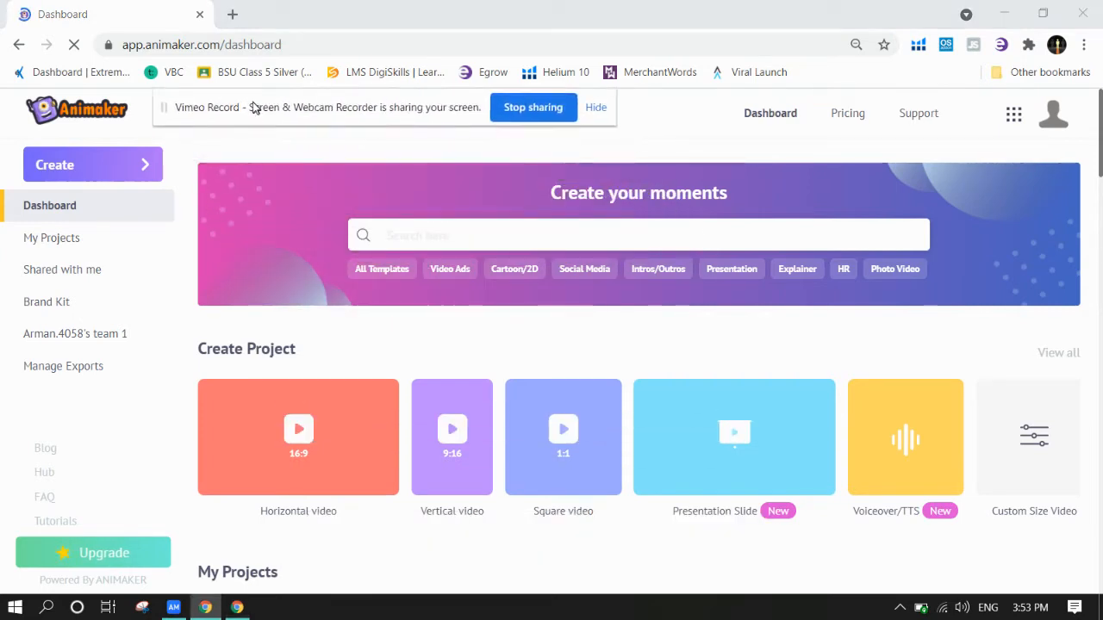
drag(1100, 151, 1100, 294)
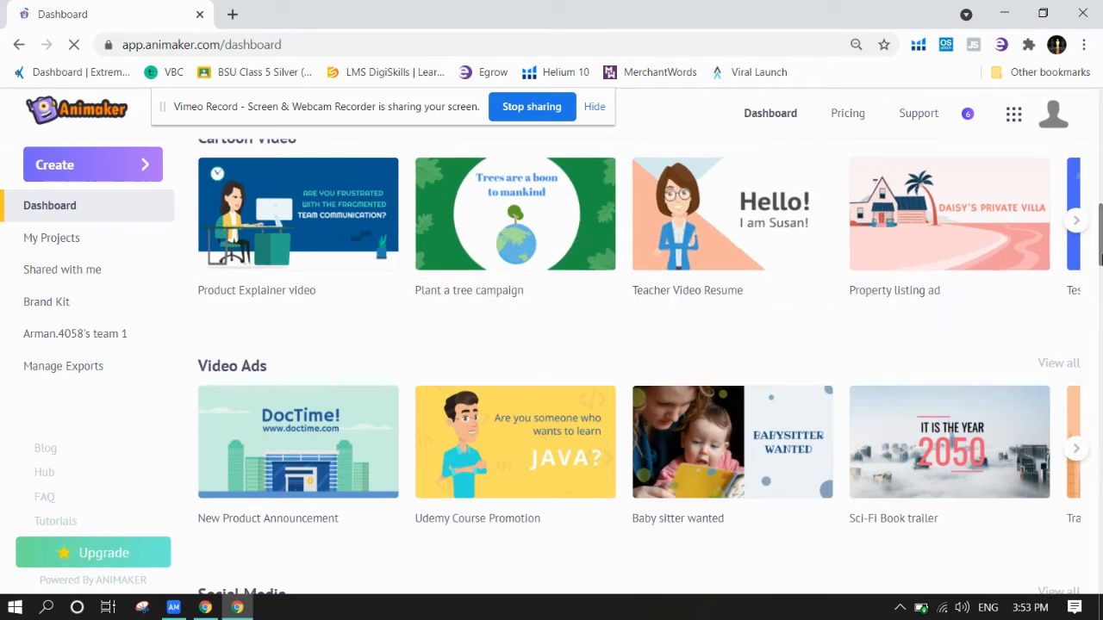
scroll(977, 126, up, 10)
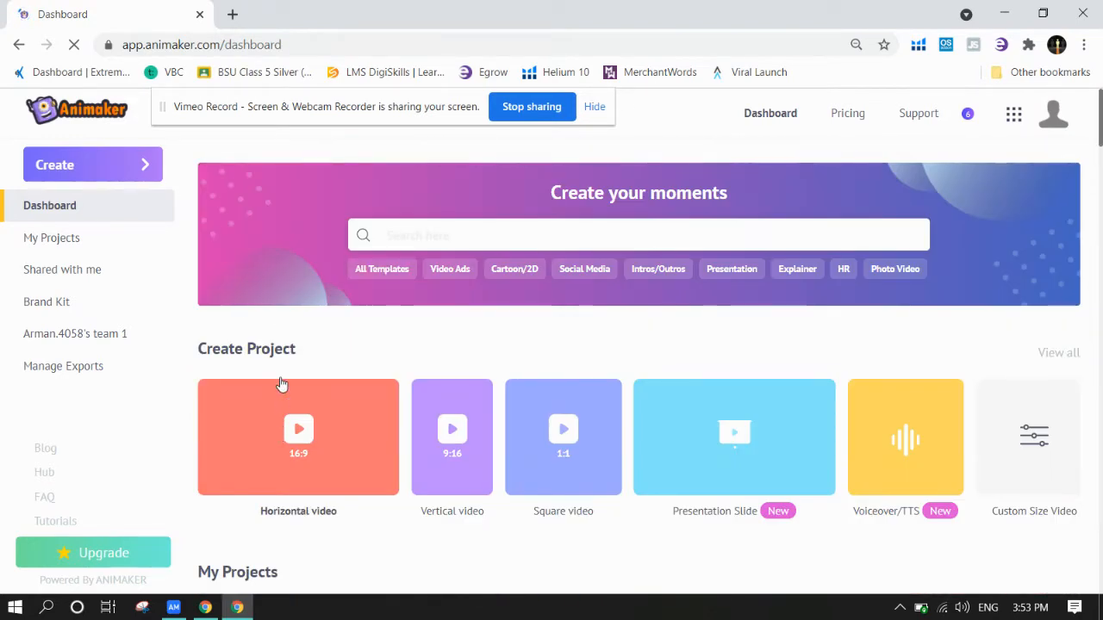
click(238, 430)
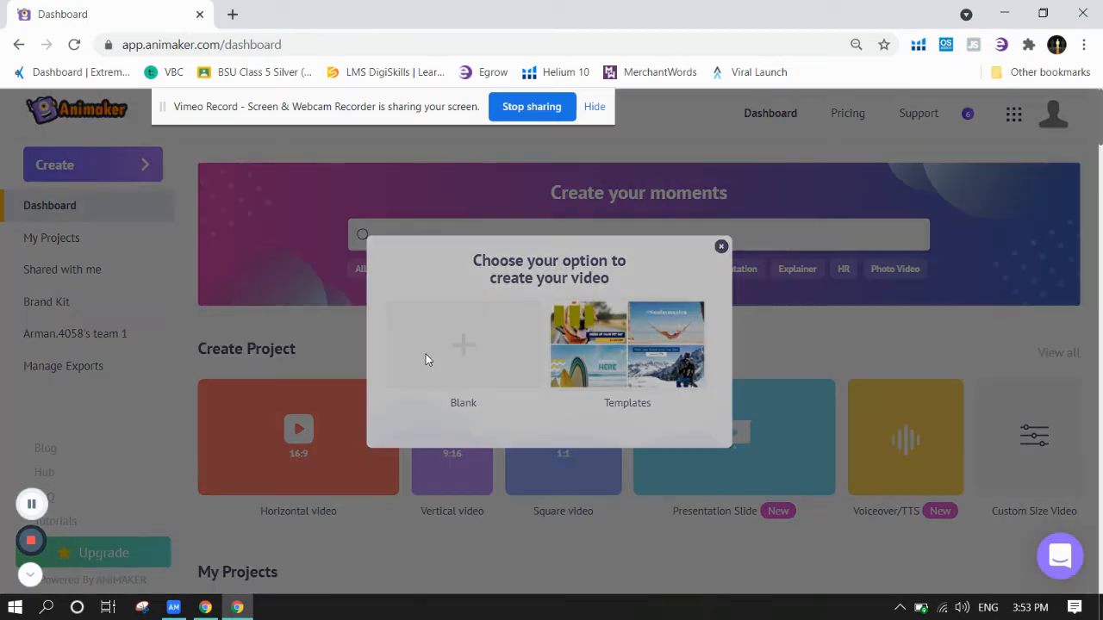
click(426, 360)
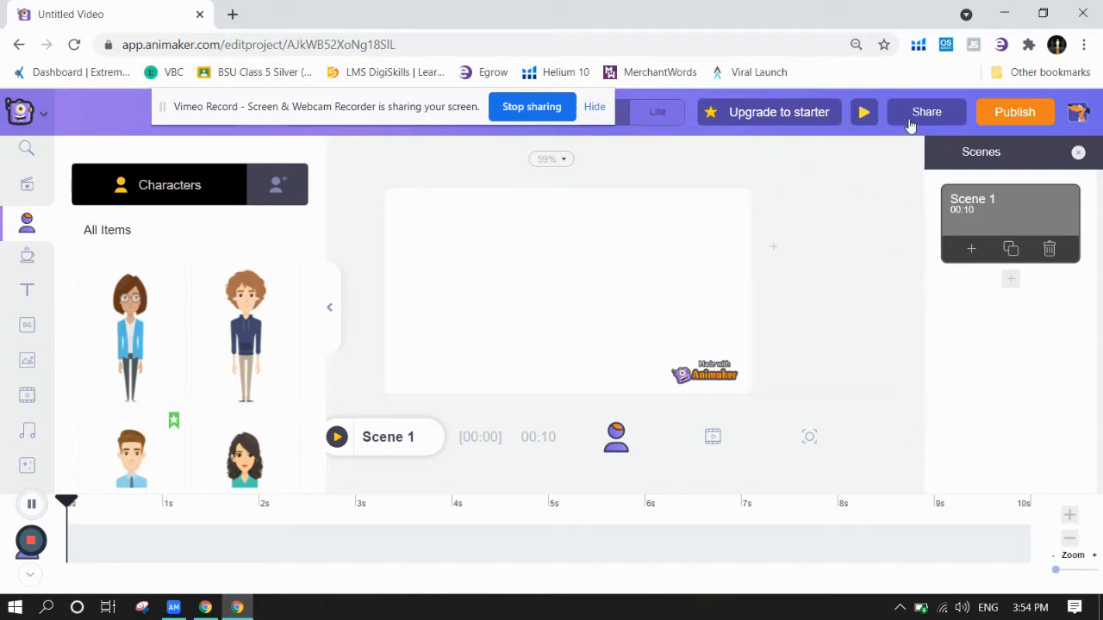
Replace Scene 1's empty backdrop with the green gradient 2D background.
drag(281, 119, 363, 7)
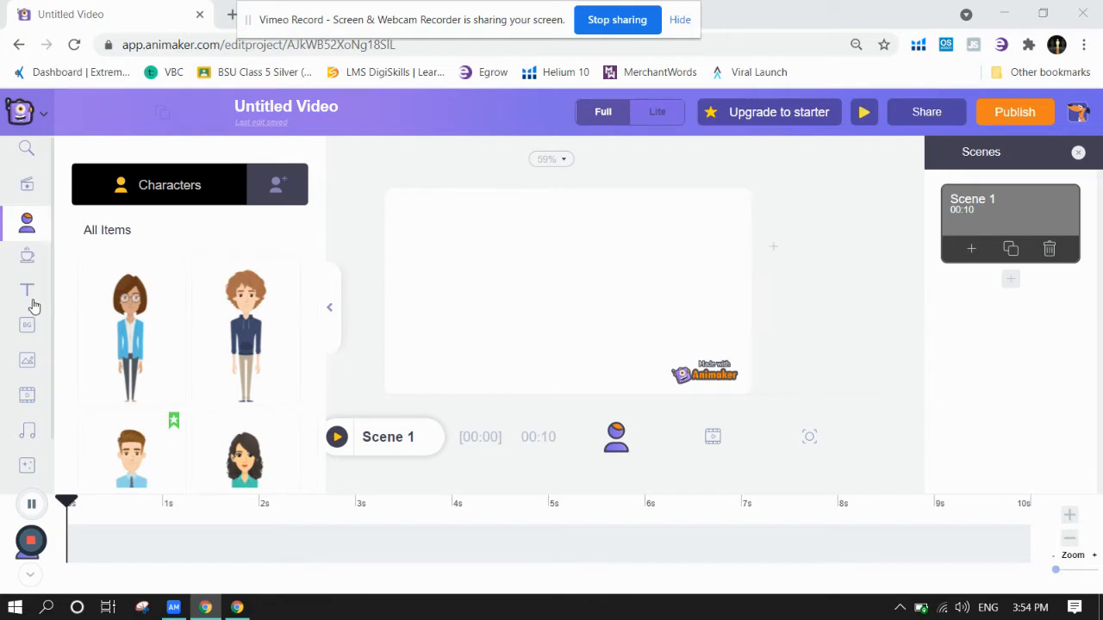
click(18, 331)
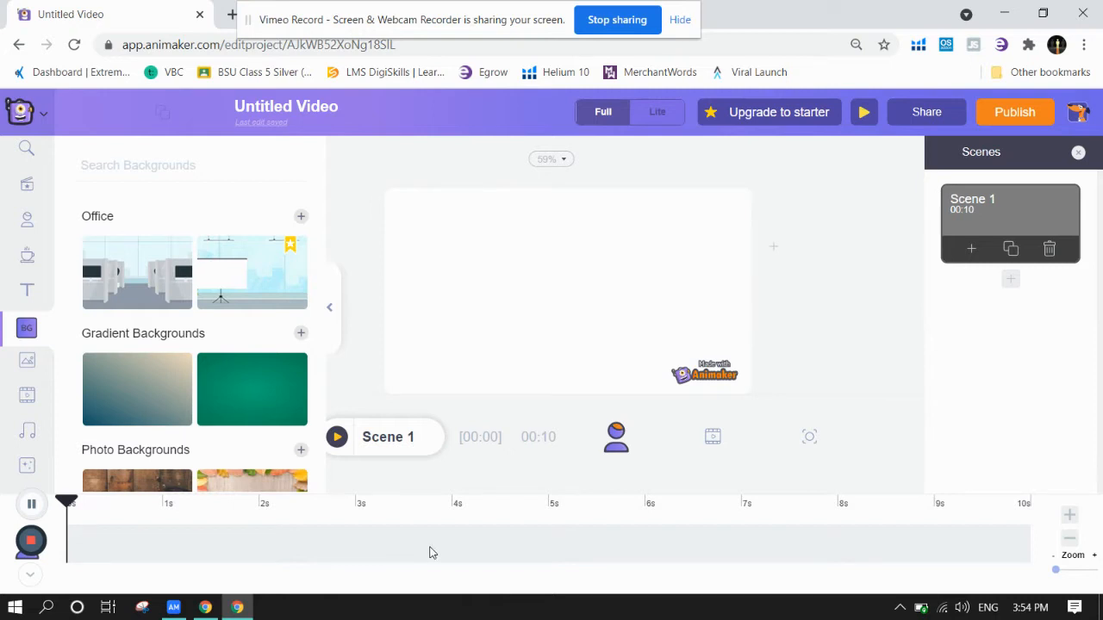
click(709, 441)
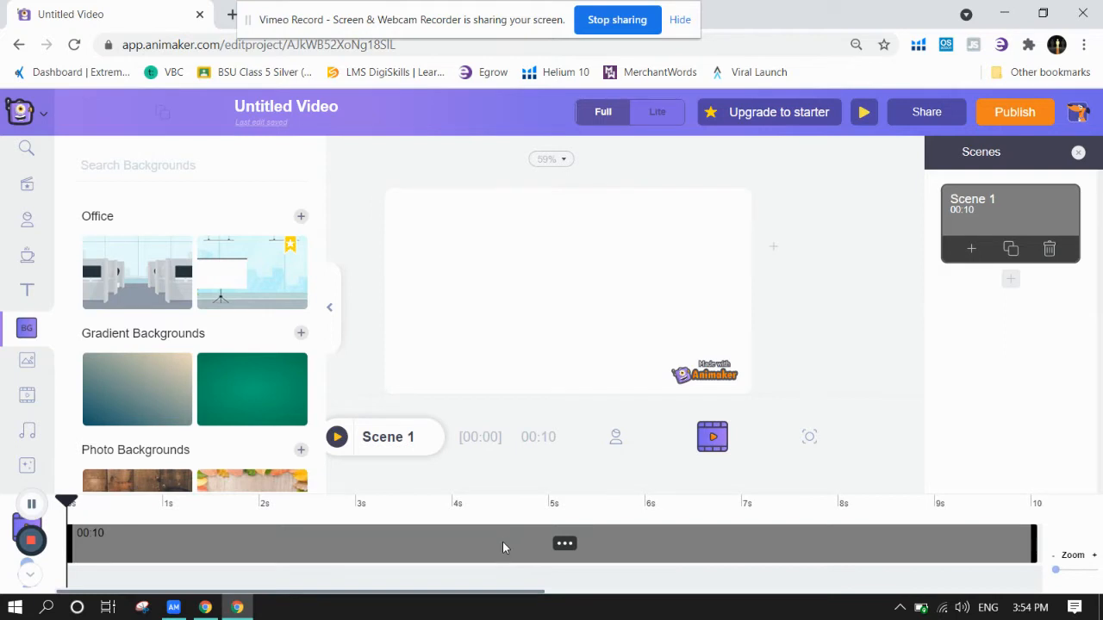
click(565, 545)
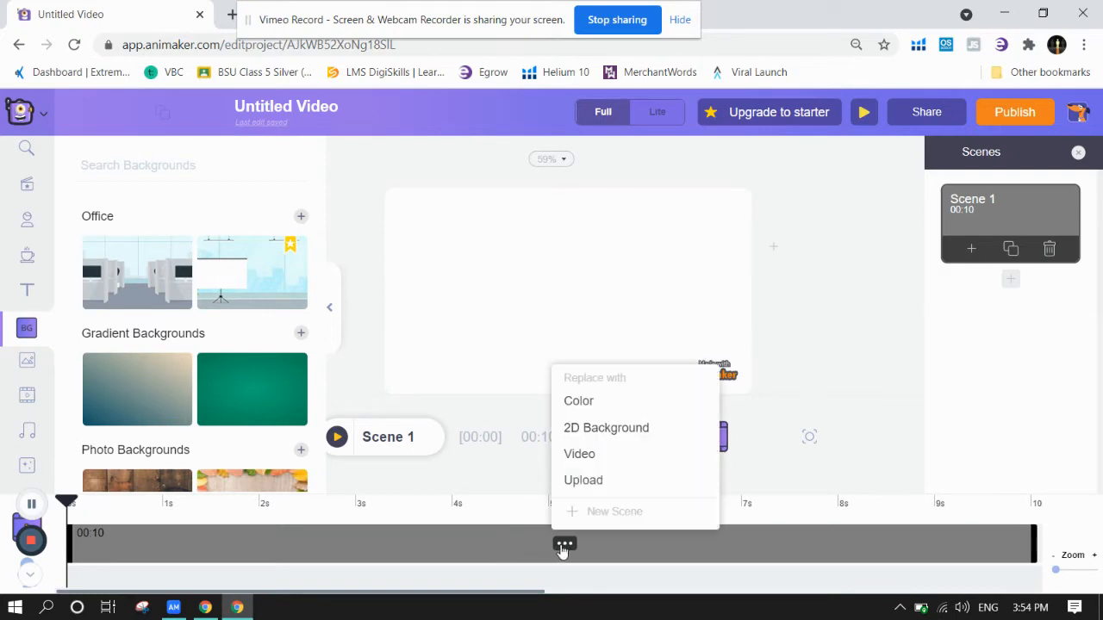
click(446, 546)
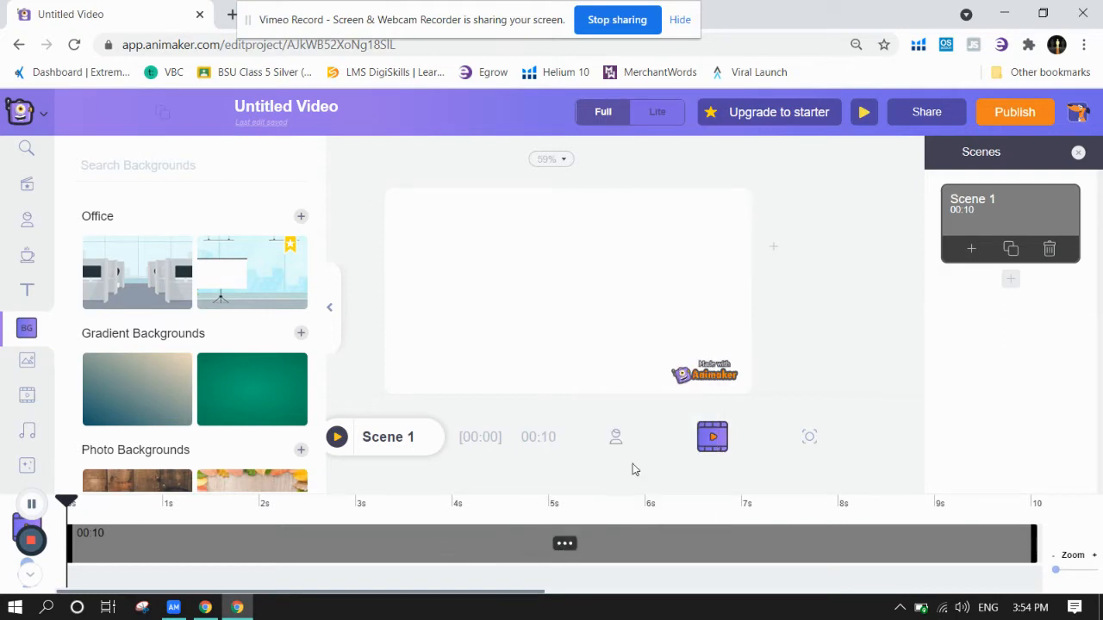
click(619, 439)
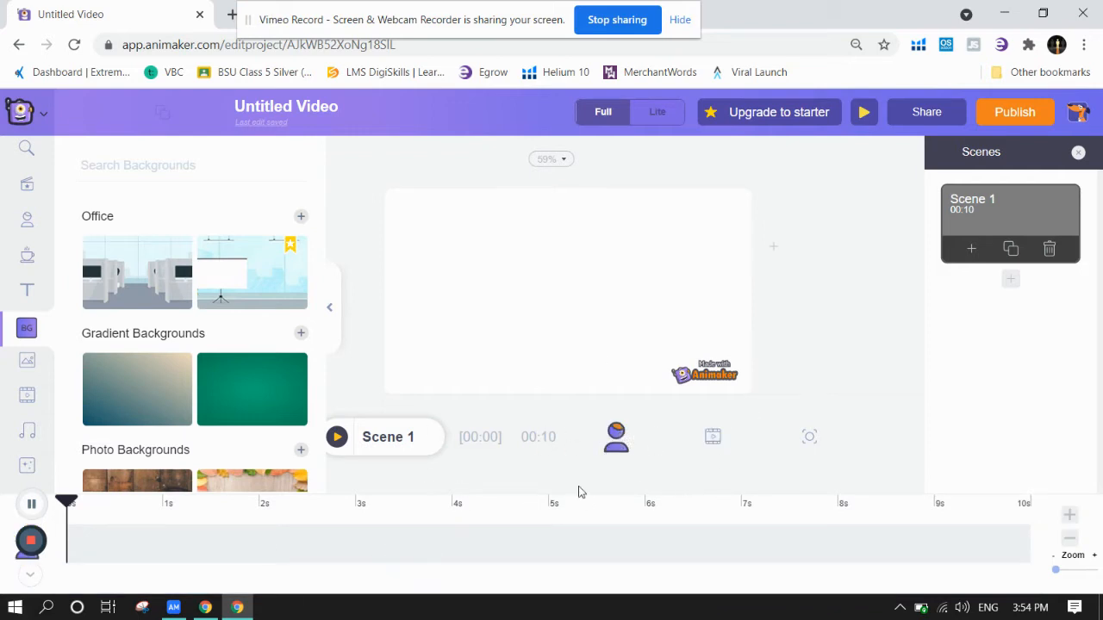
click(712, 439)
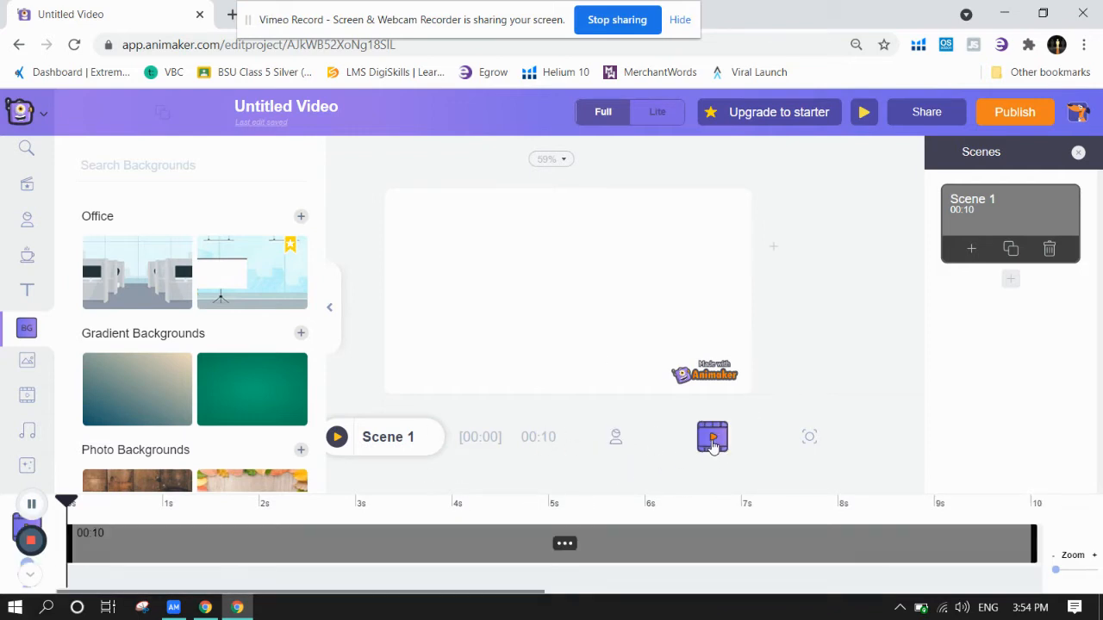
click(565, 546)
click(567, 433)
click(252, 398)
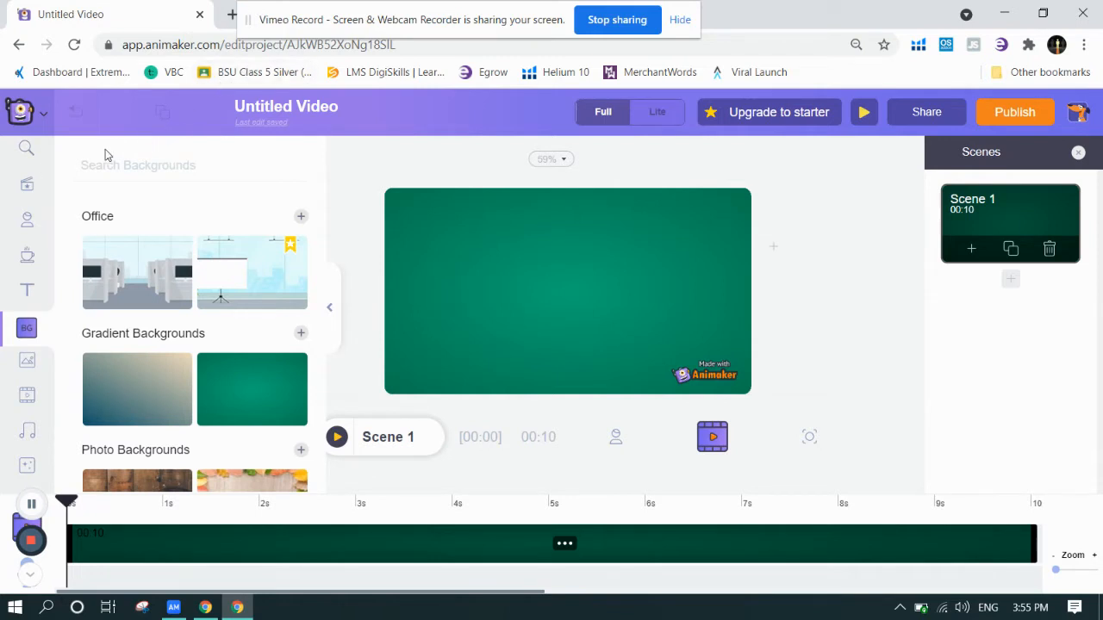
Add the male police officer in a blue uniform to Scene 1 from the character library.
click(25, 227)
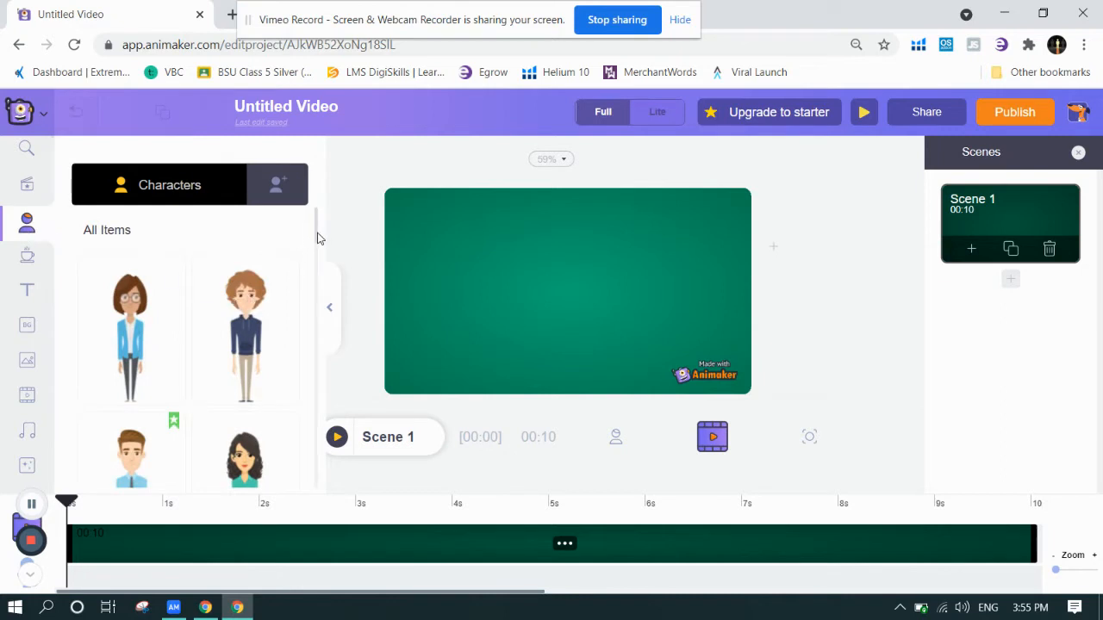
drag(315, 234, 328, 208)
scroll(316, 233, down, 1)
drag(316, 233, 333, 288)
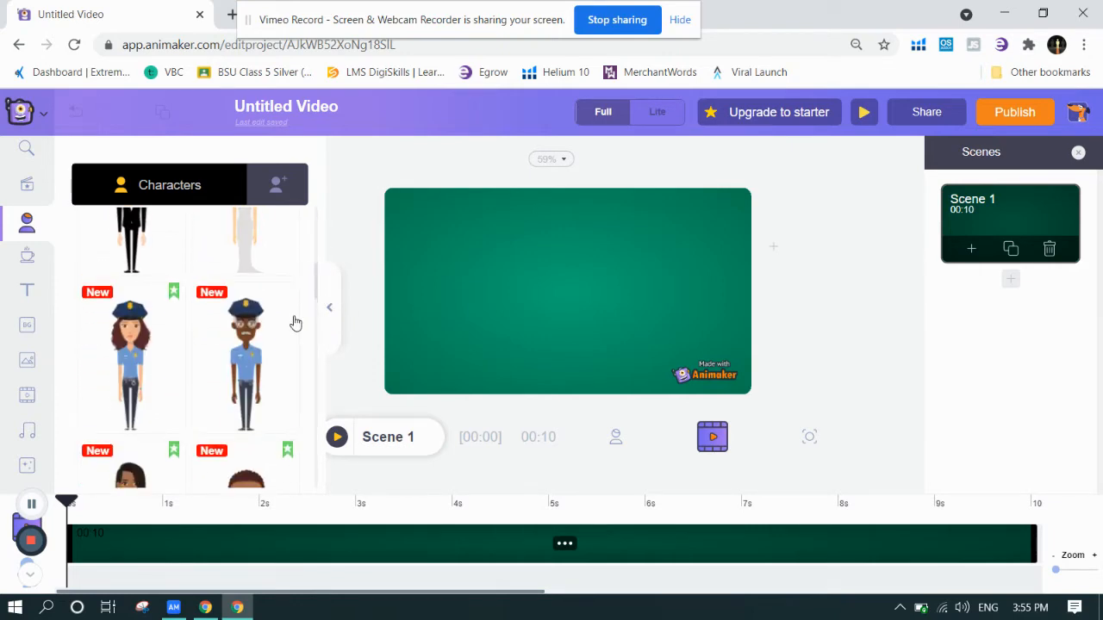
click(250, 340)
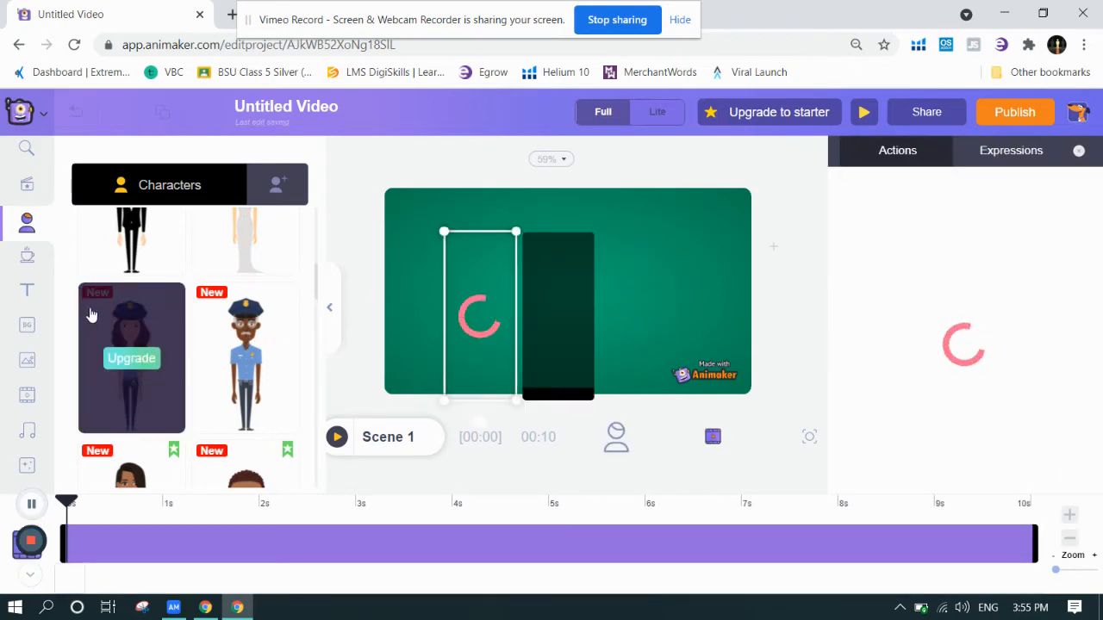
Apply the Office background with cubicles to Scene 1 and move the police officer in front of the left desk.
click(26, 327)
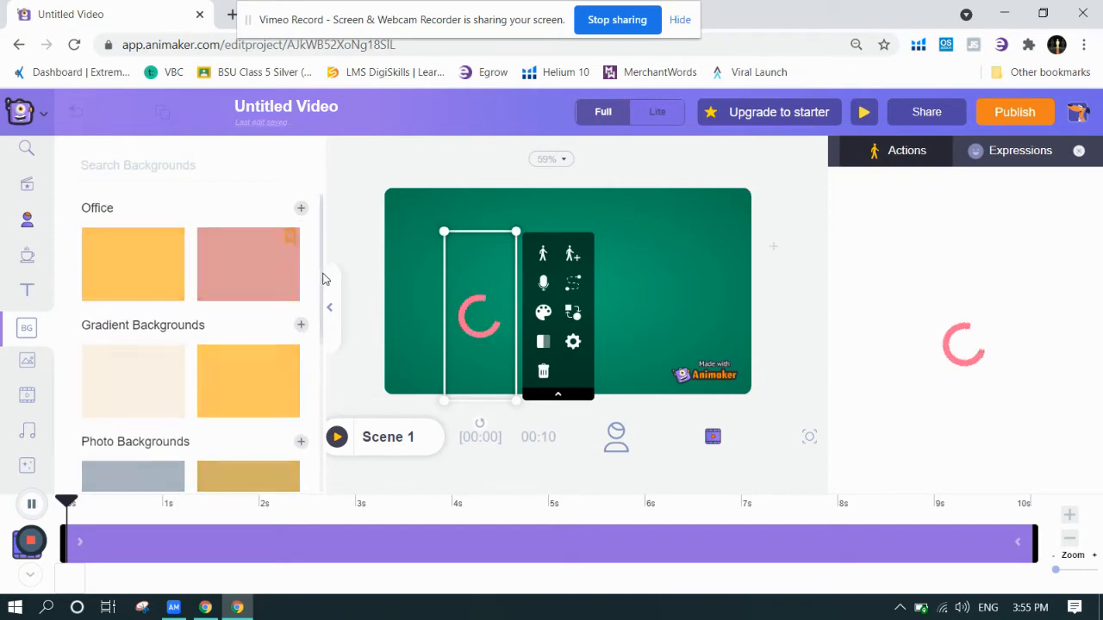
drag(323, 274, 302, 143)
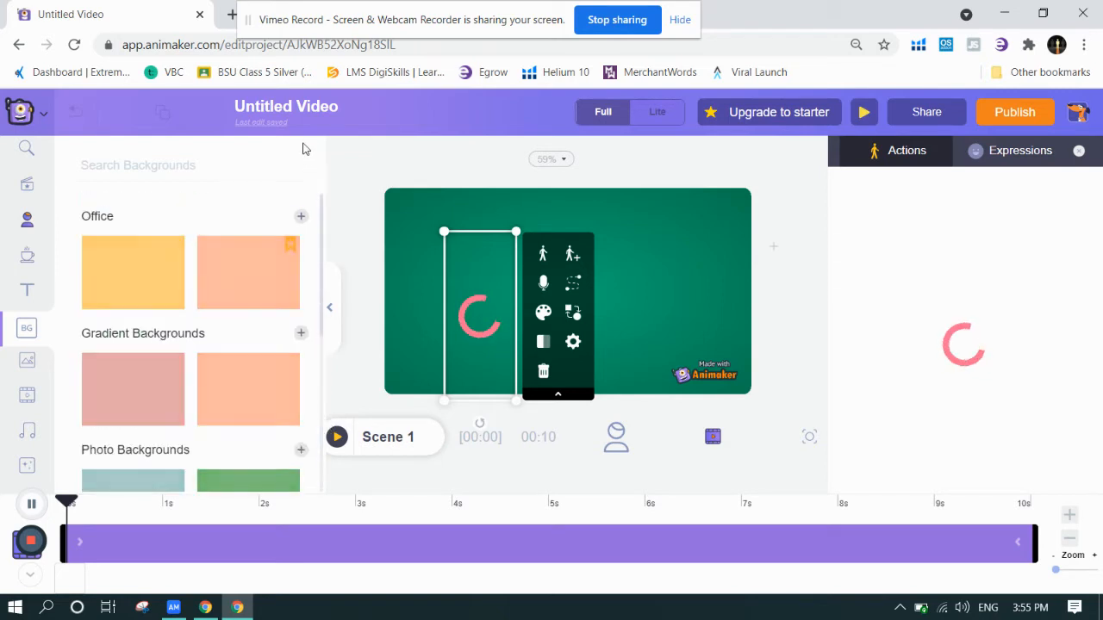
scroll(306, 273, down, 3)
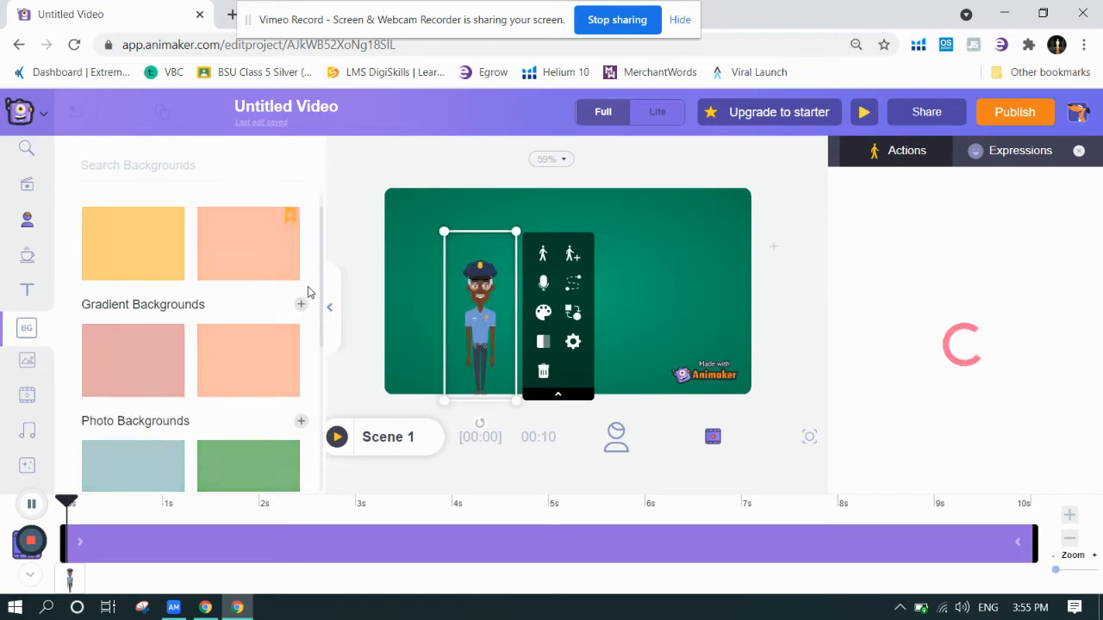
scroll(314, 362, down, 3)
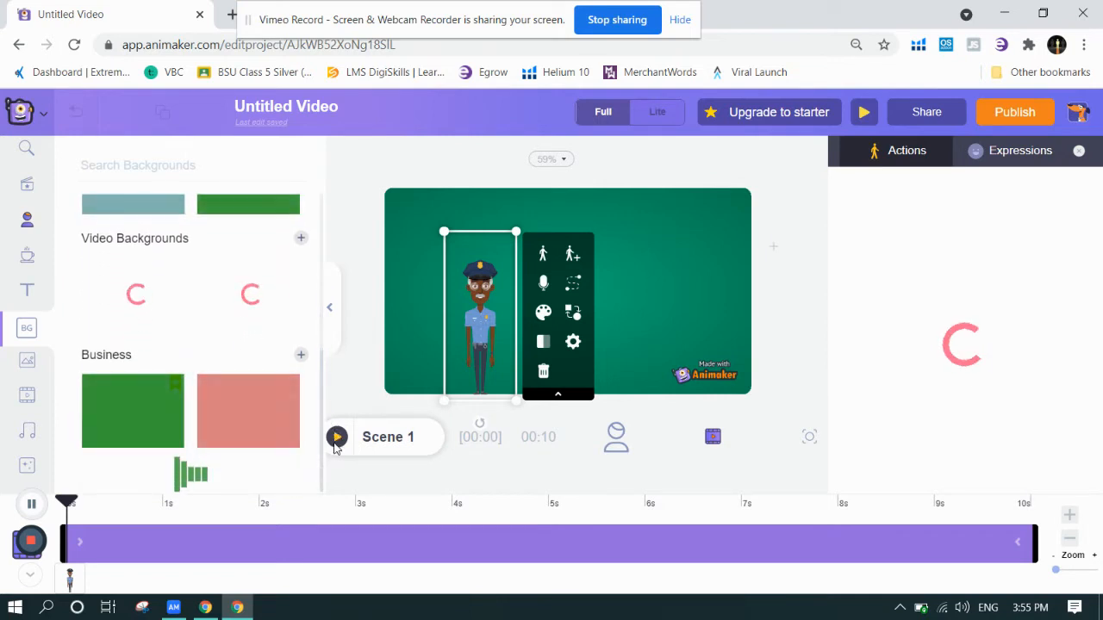
scroll(312, 242, up, 6)
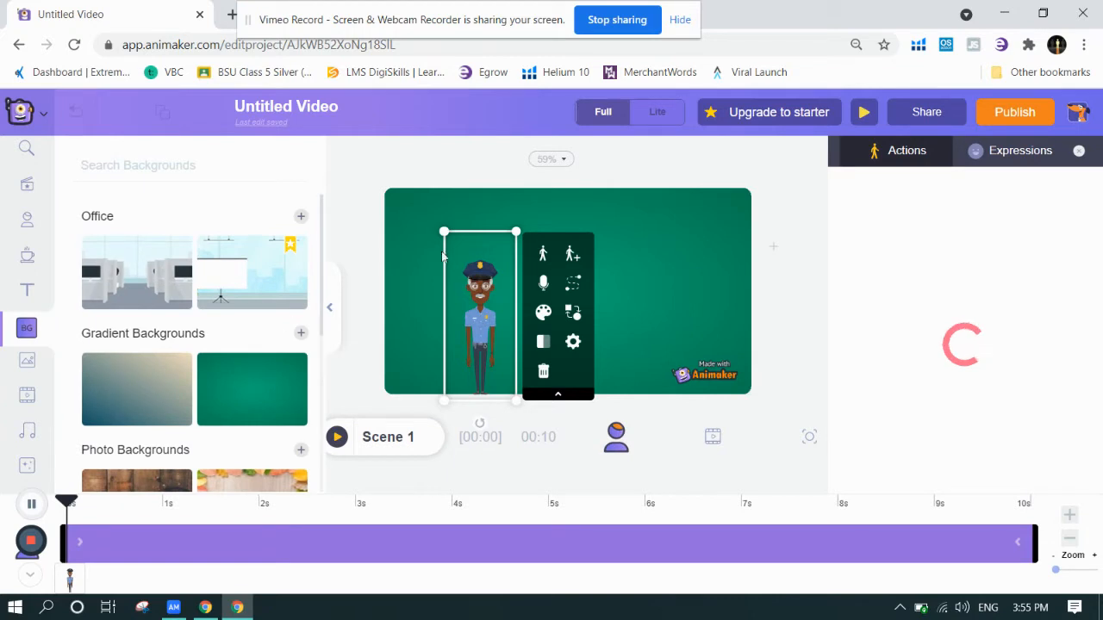
click(168, 274)
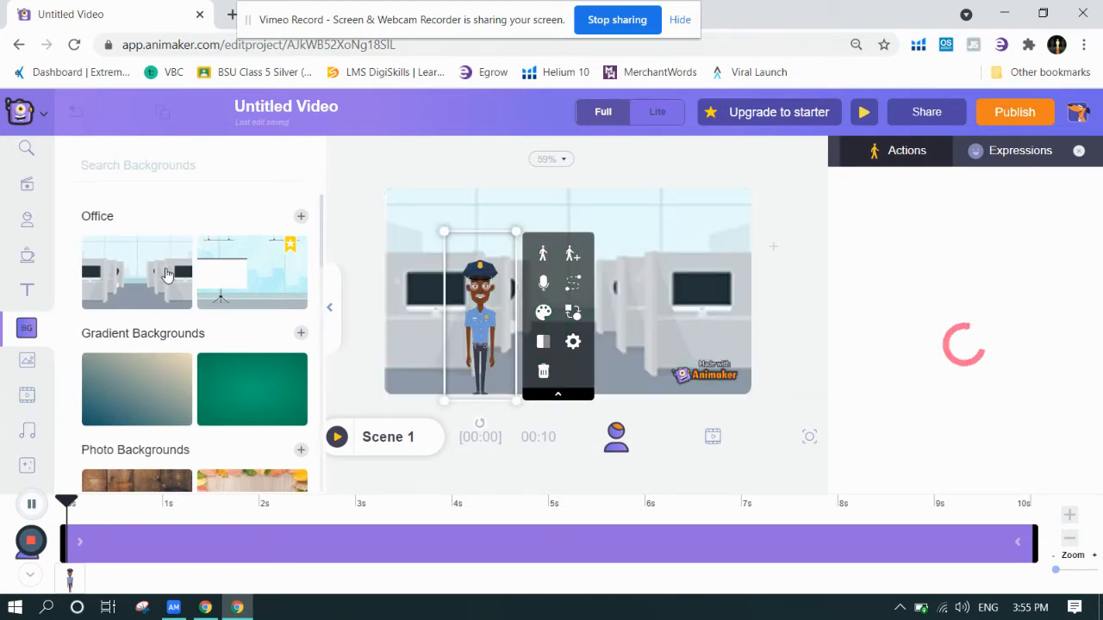
drag(448, 330, 441, 330)
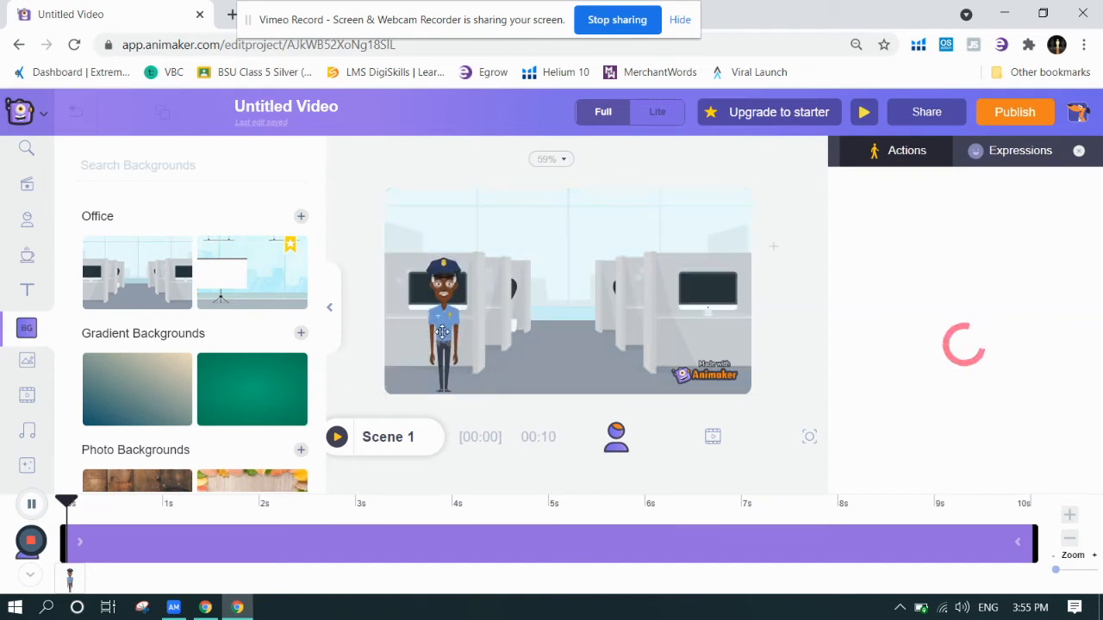
click(441, 328)
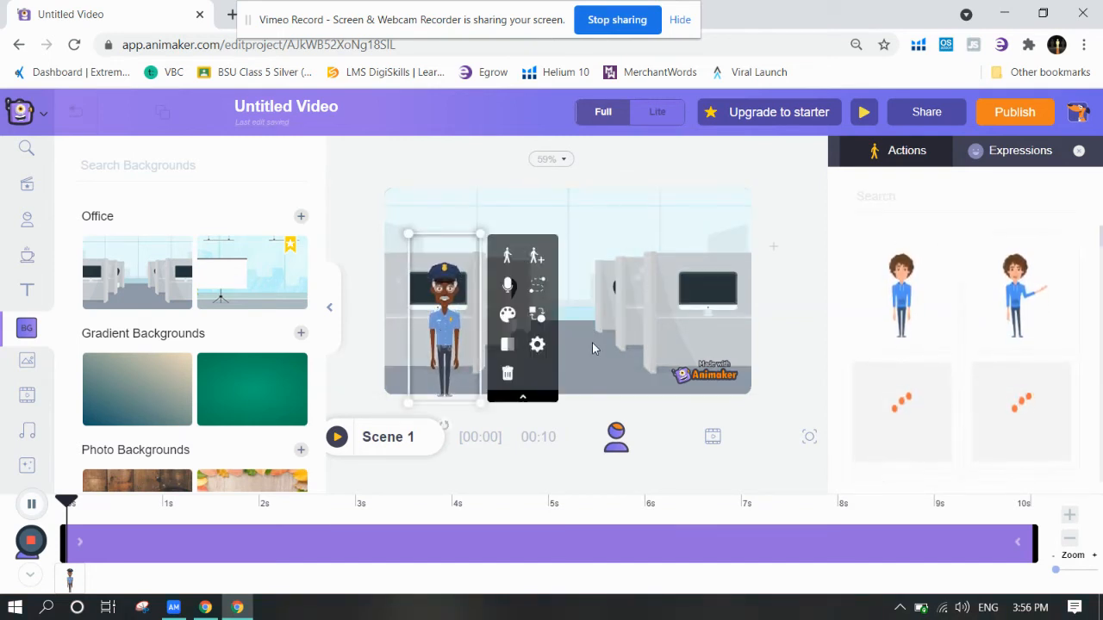
Search the property library for "Chair" and add the green front-facing office chair to Scene 1.
click(592, 348)
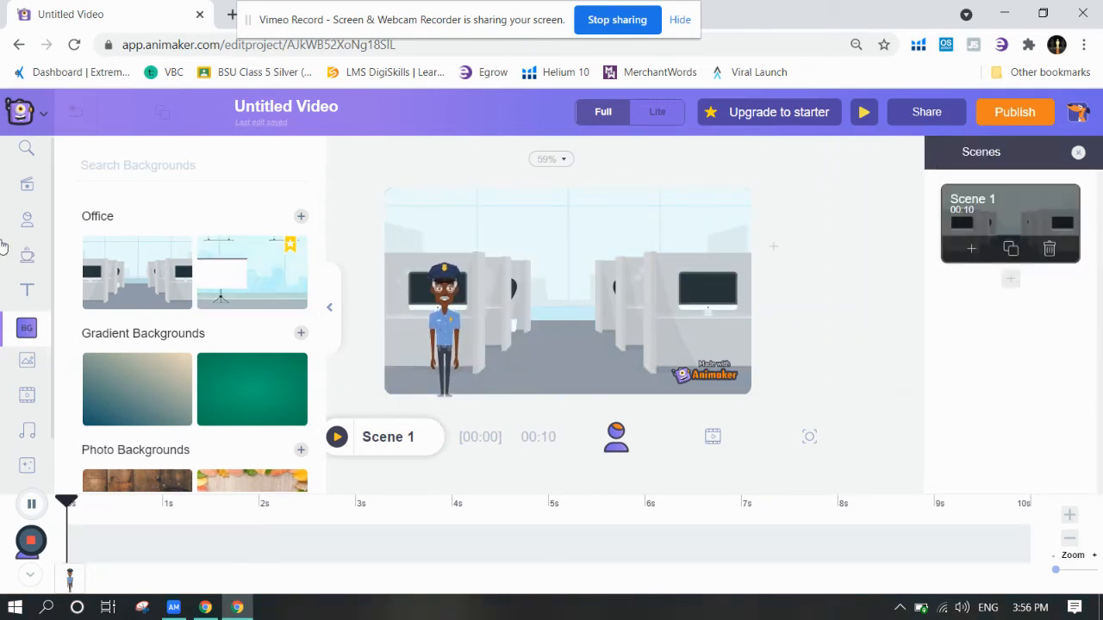
click(26, 254)
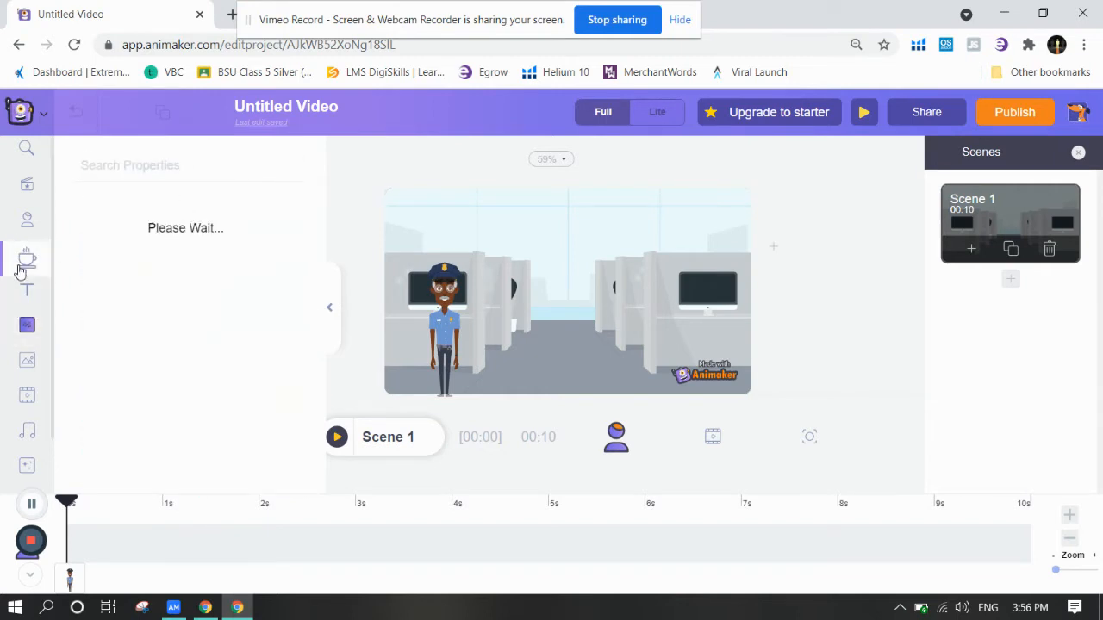
click(96, 166)
text(ch)
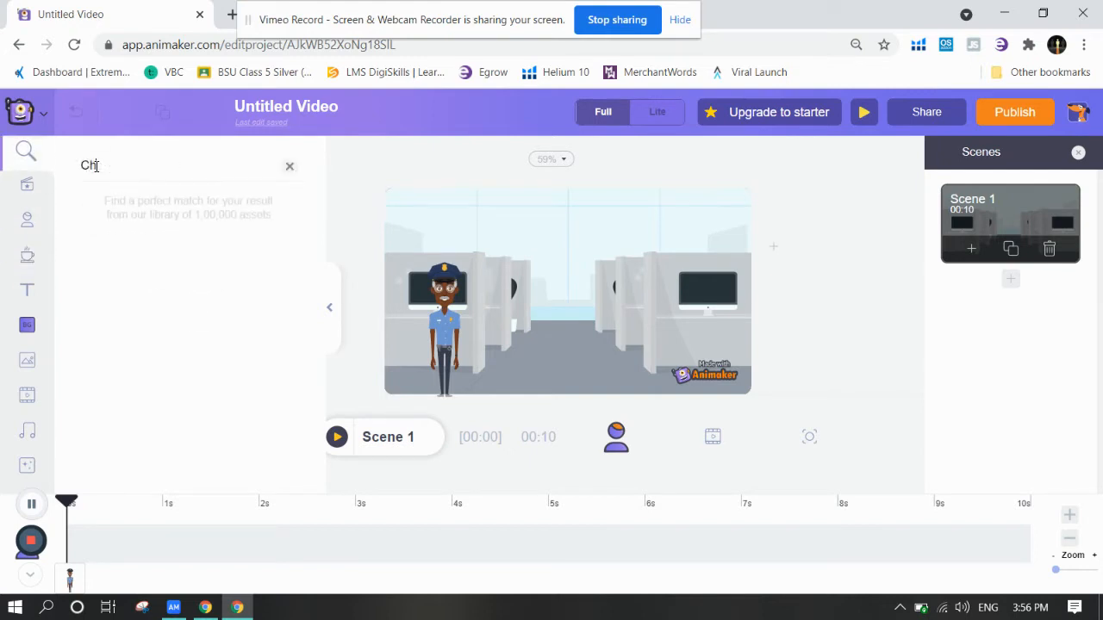
text(air)
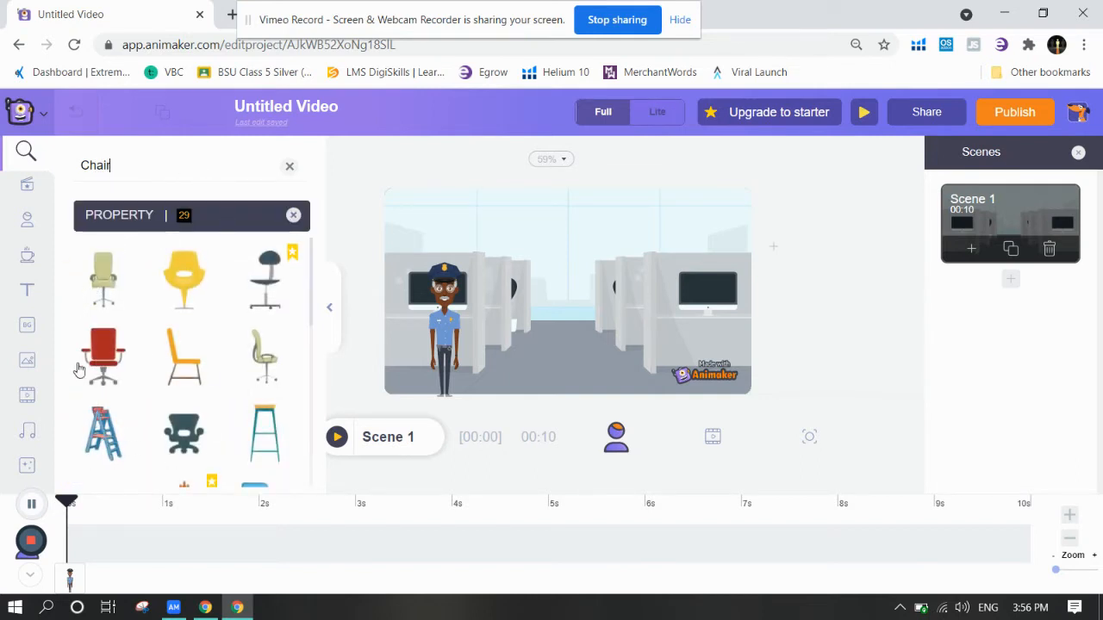
click(104, 281)
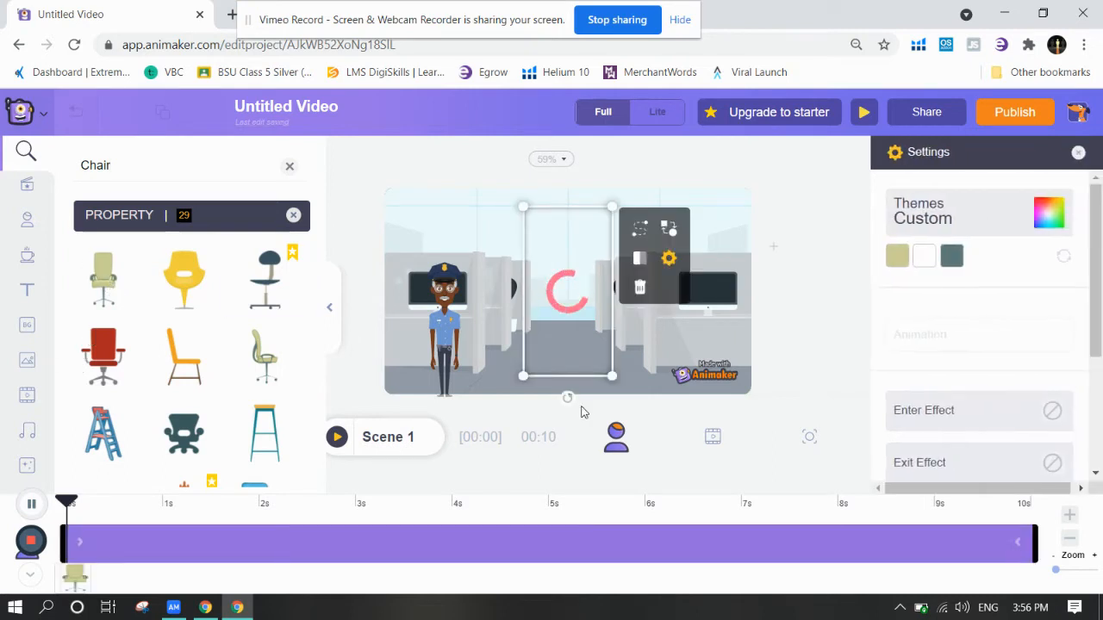
Move the police officer toward the right cubicles and place the chair, shrunk to desk height, in front of the left desk.
drag(567, 304, 449, 323)
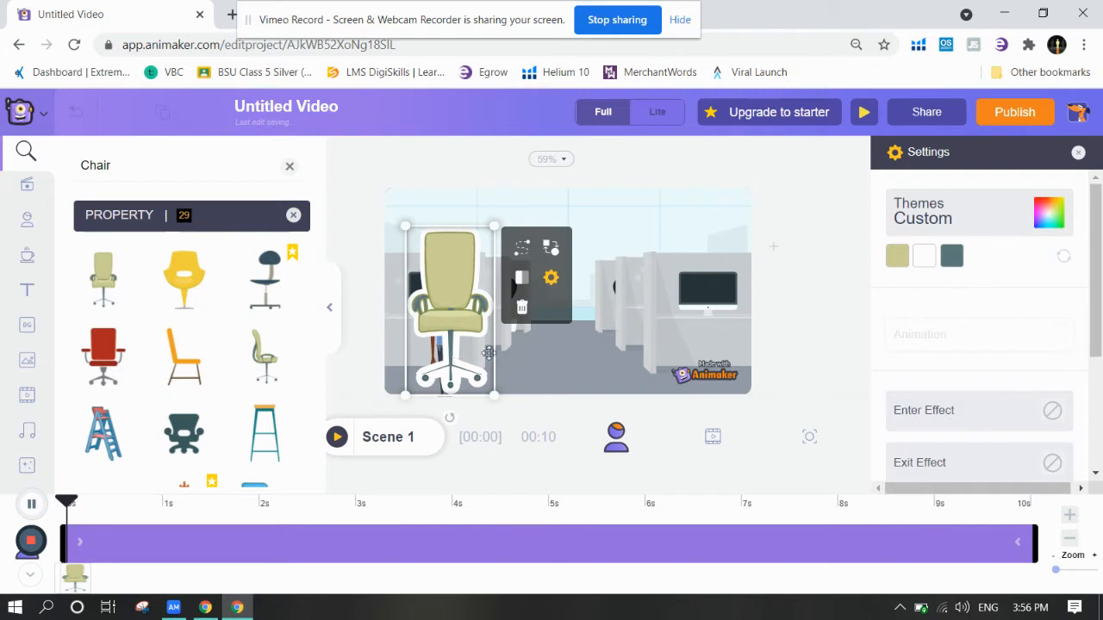
drag(489, 353, 599, 317)
drag(448, 352, 647, 348)
drag(564, 312, 466, 350)
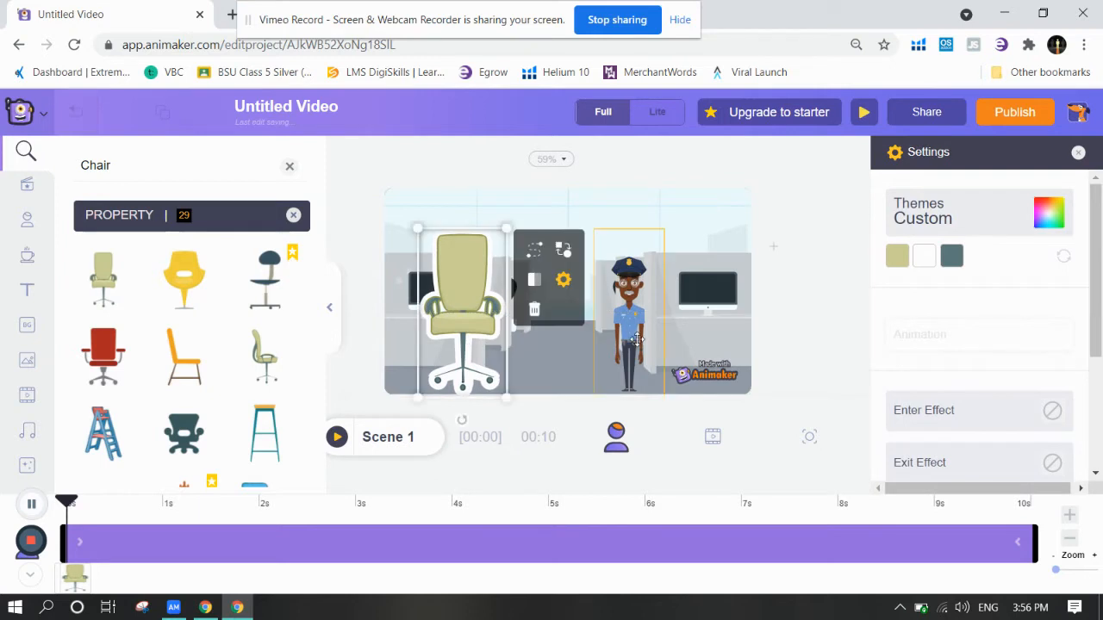
drag(504, 230, 472, 298)
click(583, 258)
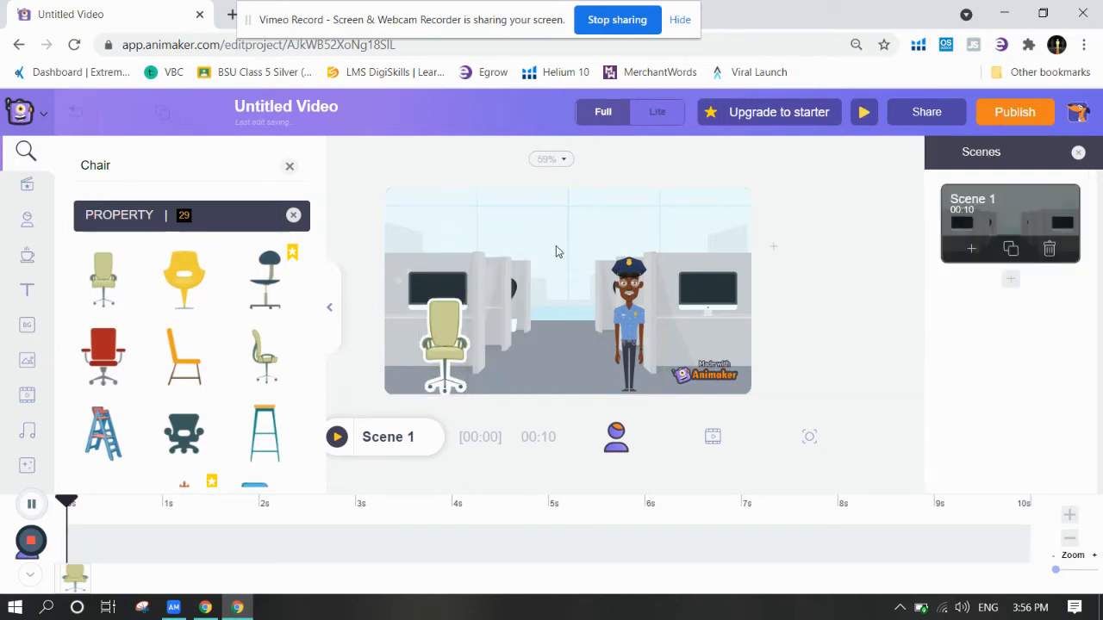
Search the police officer's actions for "Sitting" and apply the seated side-view pose with one hand raised to the mouth.
click(611, 297)
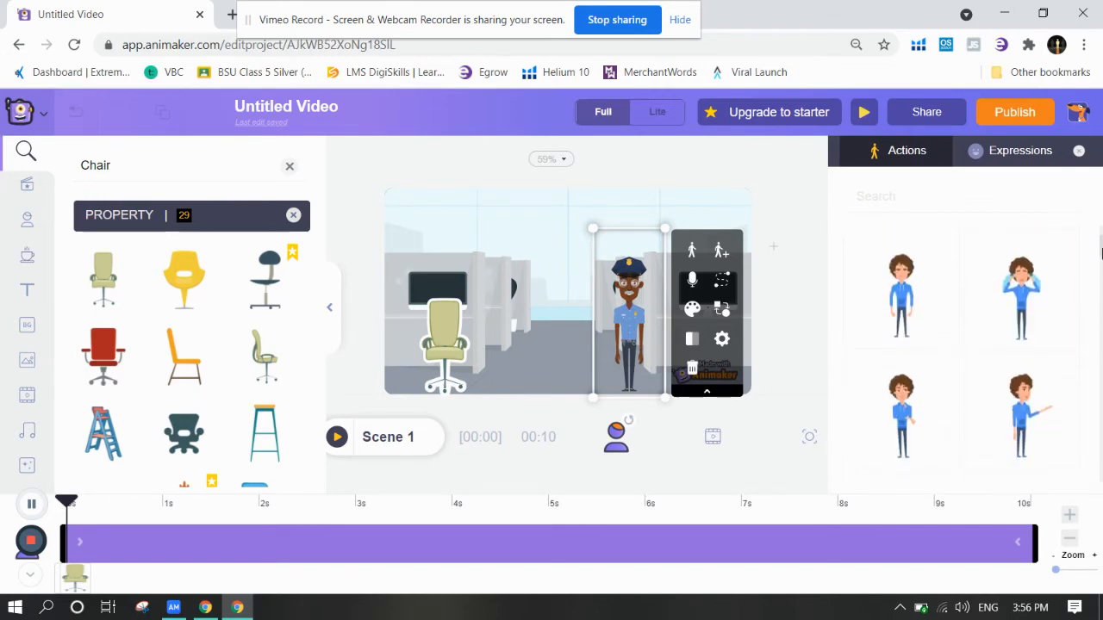
click(898, 200)
text(Si)
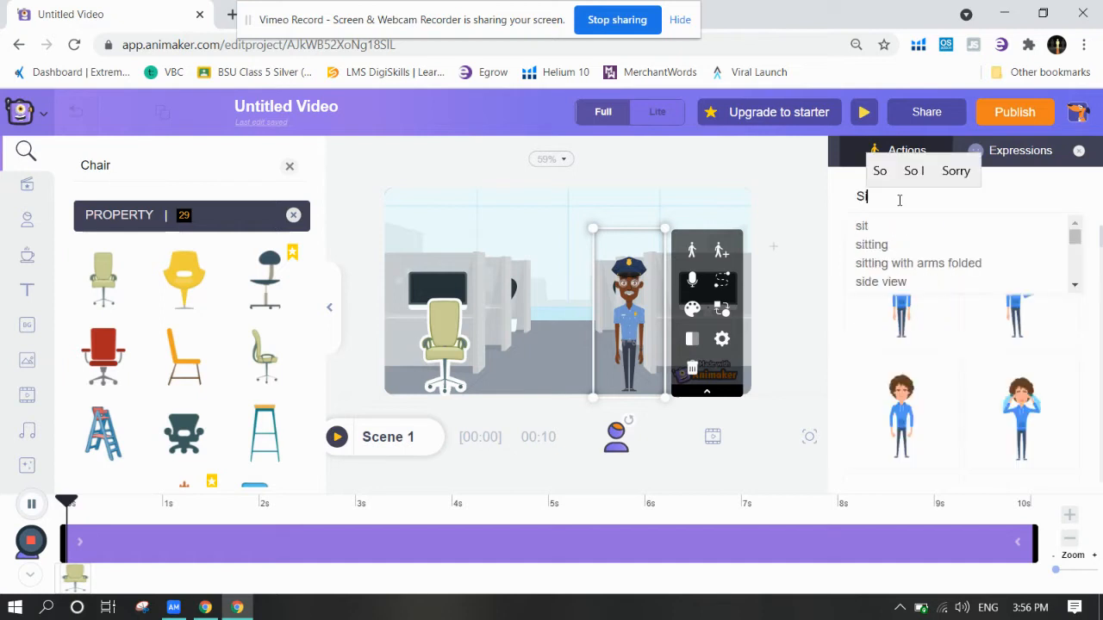
text(tting)
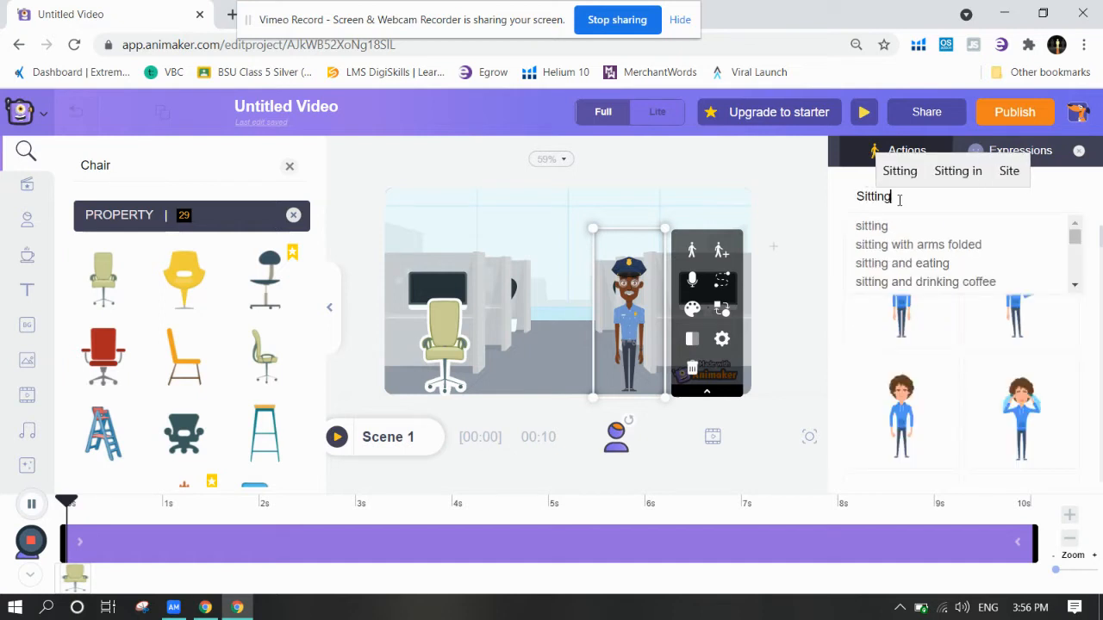
key(Return)
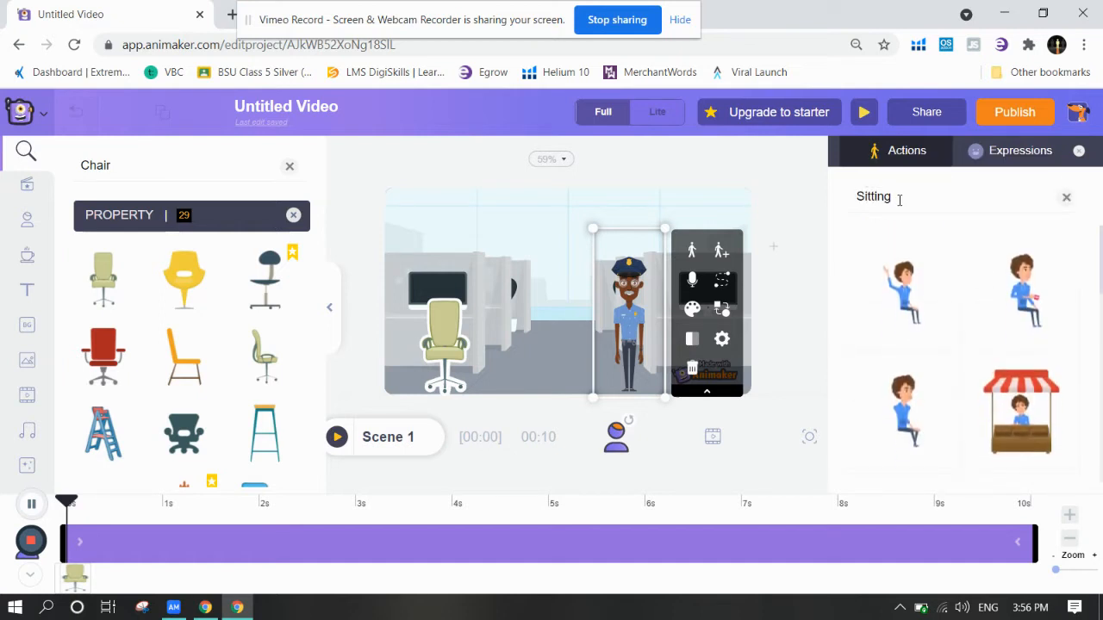
mouse_move(1101, 270)
mouse_down()
mouse_move(1101, 293)
mouse_move(1101, 266)
mouse_up()
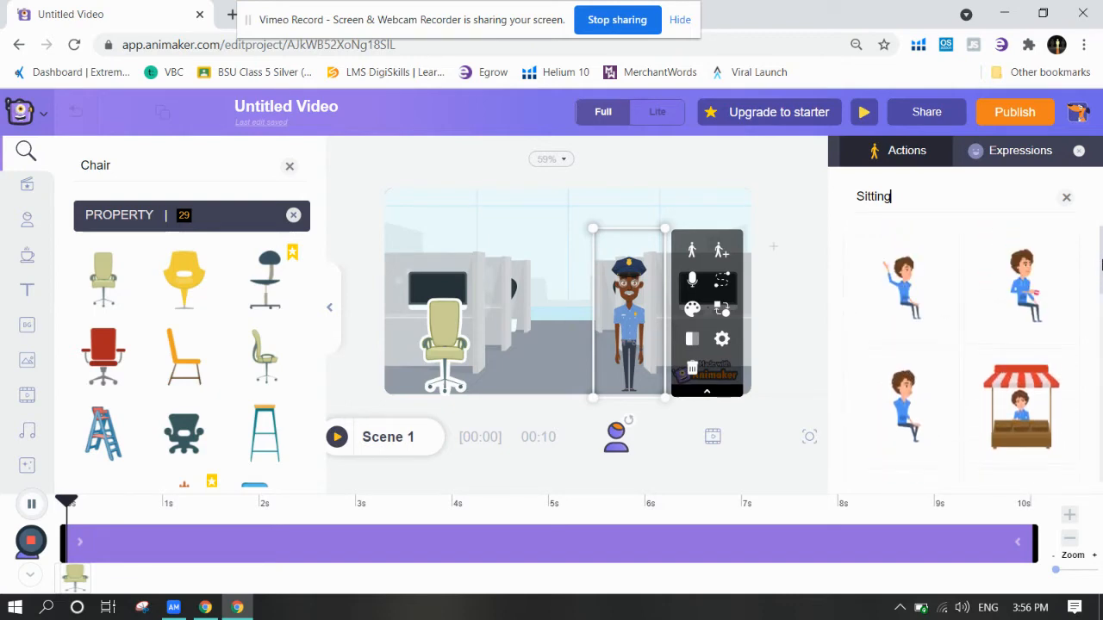
click(900, 438)
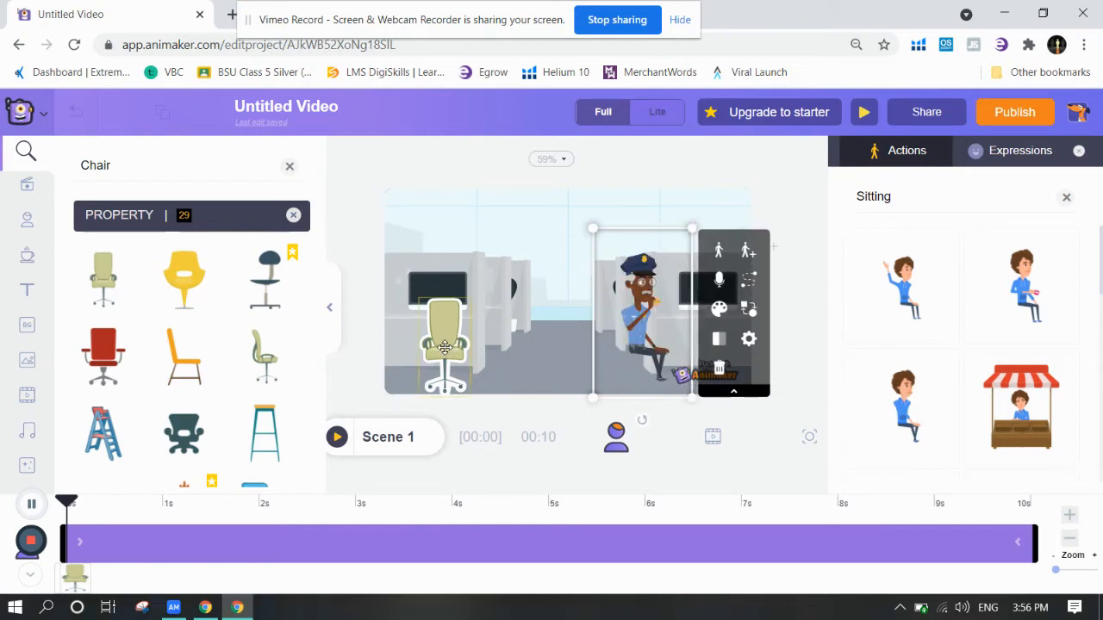
Move the seated police officer onto the green chair and bring him in front of it.
click(445, 347)
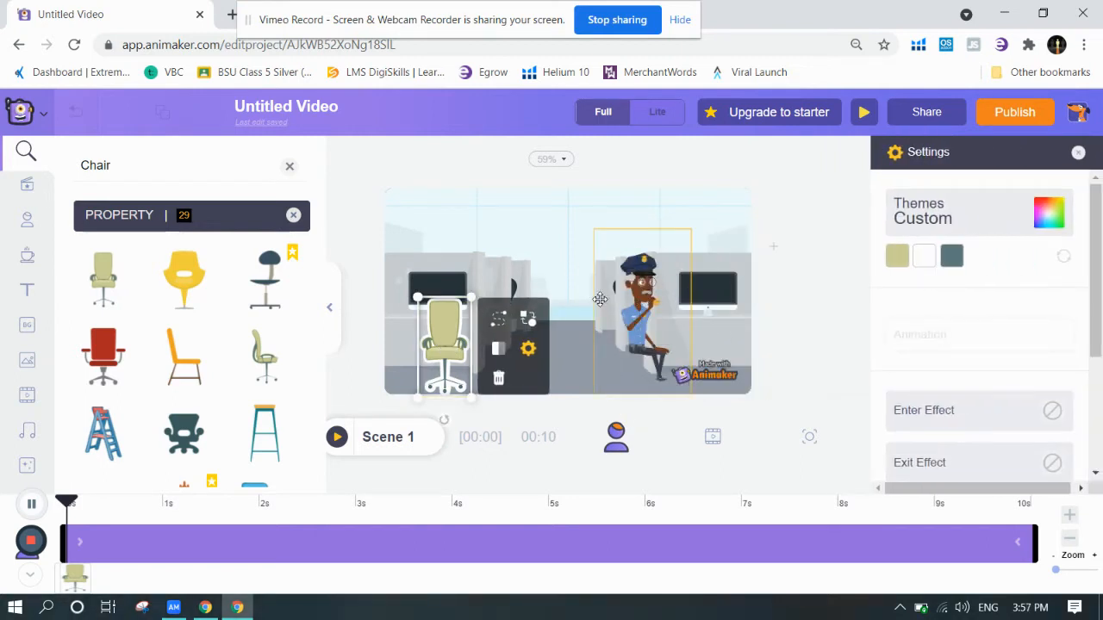
drag(600, 299, 488, 299)
drag(445, 327, 410, 328)
right_click(455, 294)
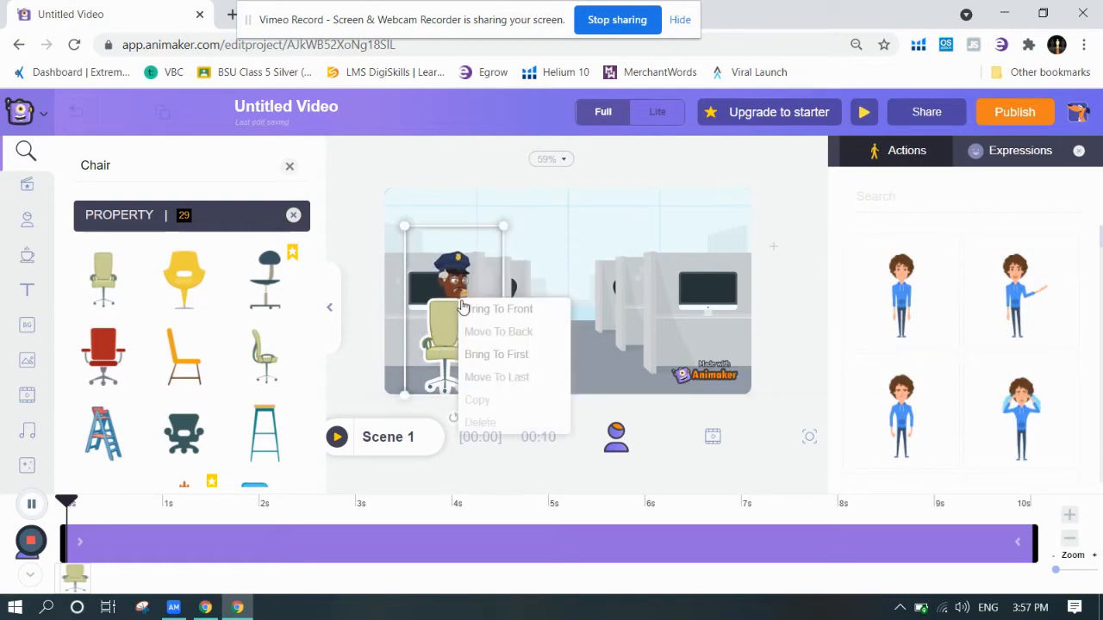
click(557, 309)
click(582, 305)
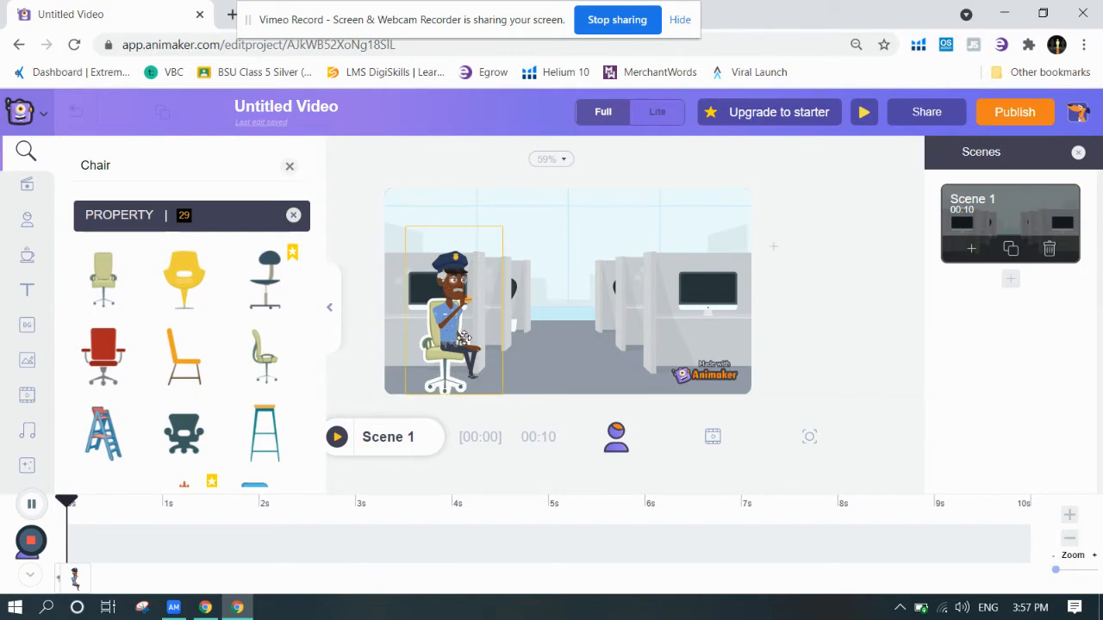
Move the police officer off the chair toward the middle of the scene and delete the chair.
drag(464, 338, 607, 330)
click(450, 358)
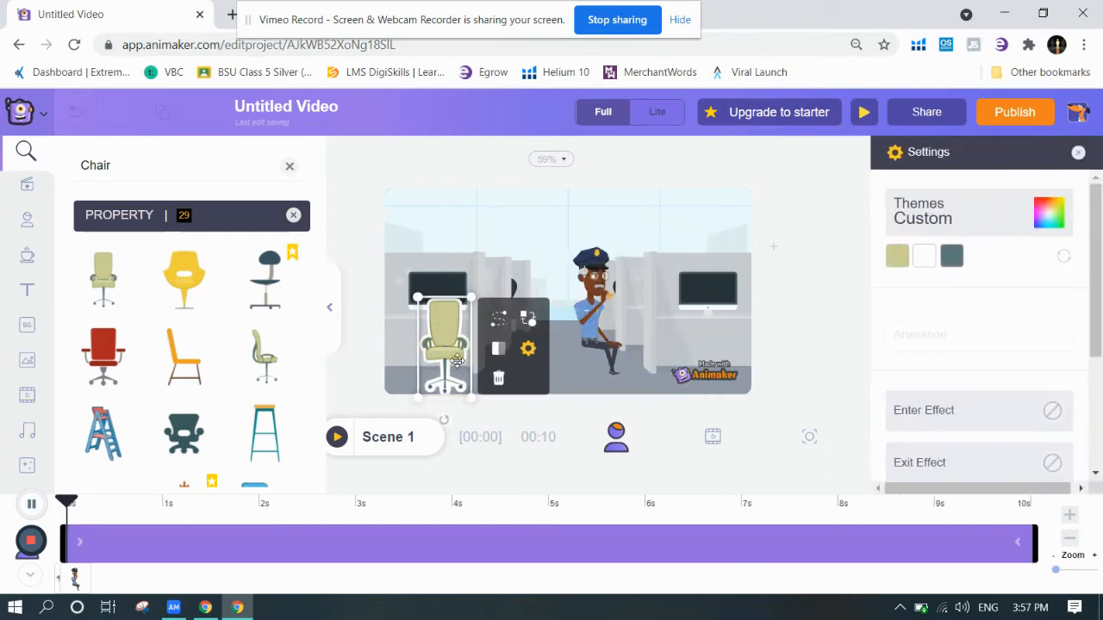
Search the police officer's actions for "walk" and apply the plain side-view walking action.
click(594, 319)
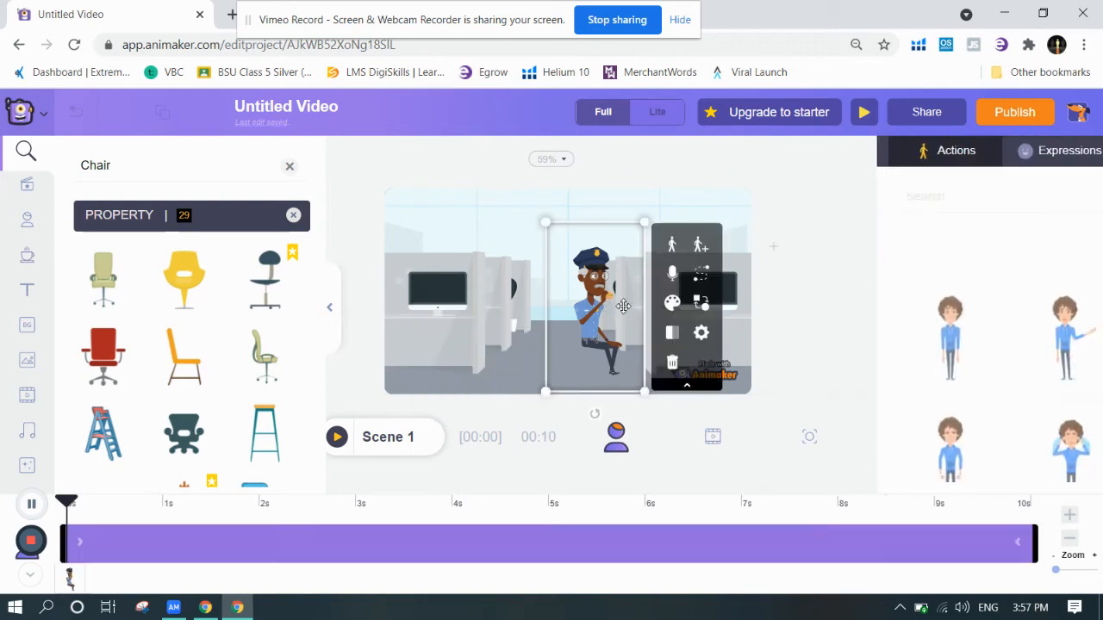
text(walk)
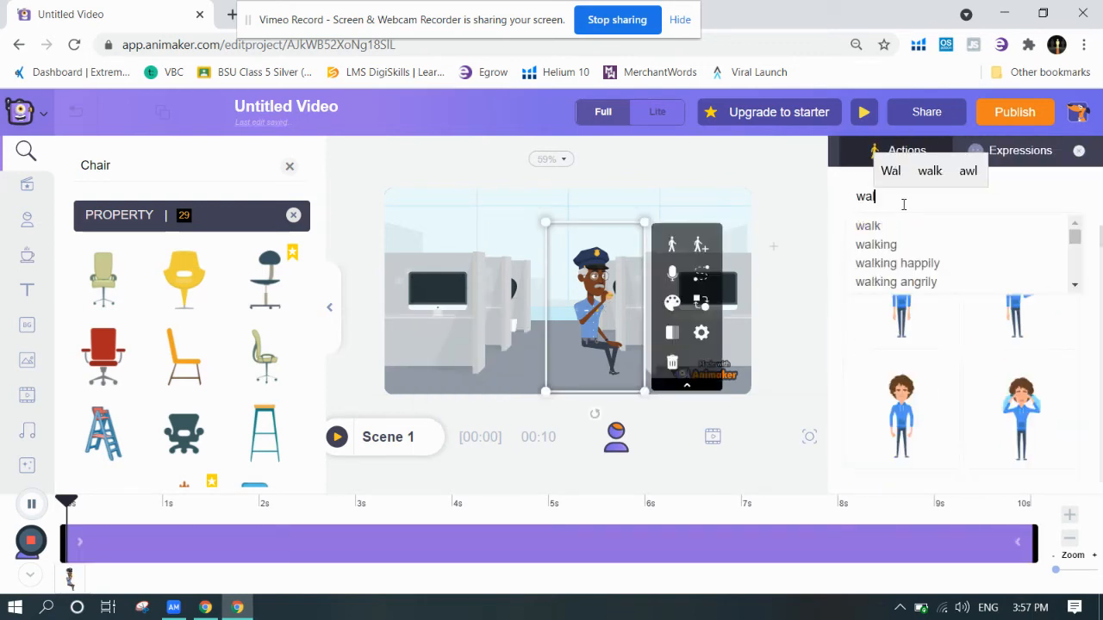
click(869, 227)
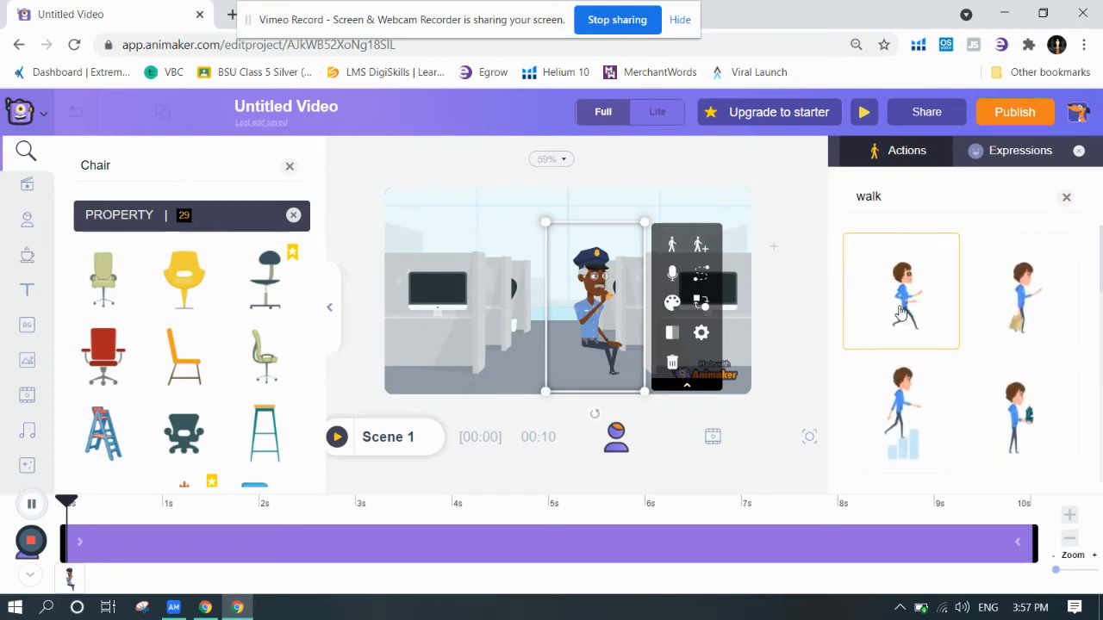
drag(1102, 284, 1101, 361)
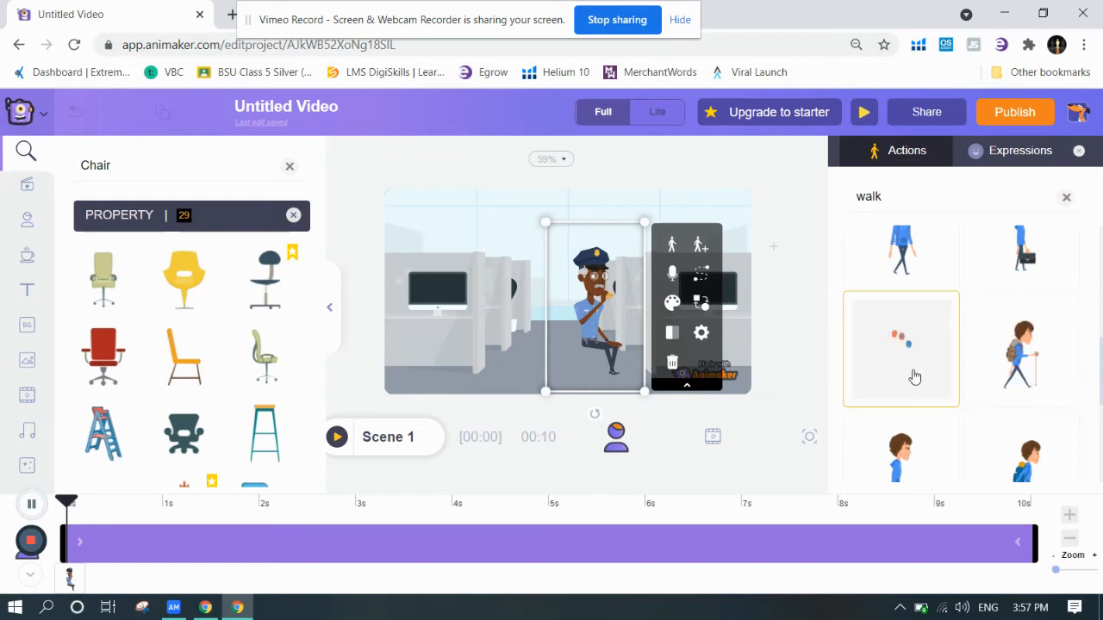
click(906, 438)
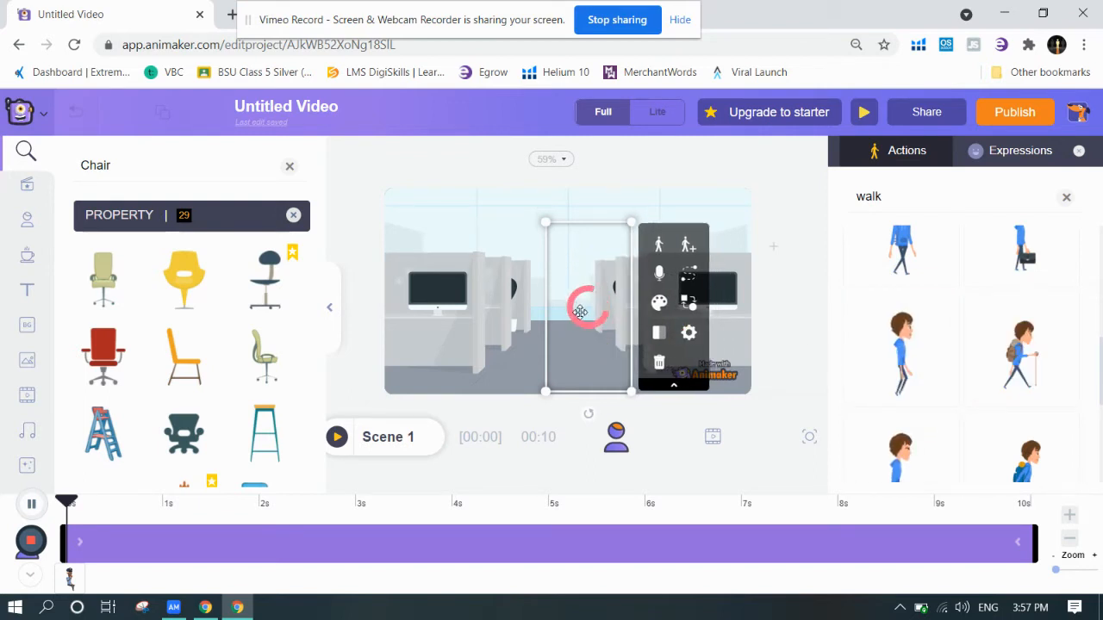
Move the walking police officer to the scene's left side in front of the desk and preview Scene 1.
drag(584, 312, 425, 316)
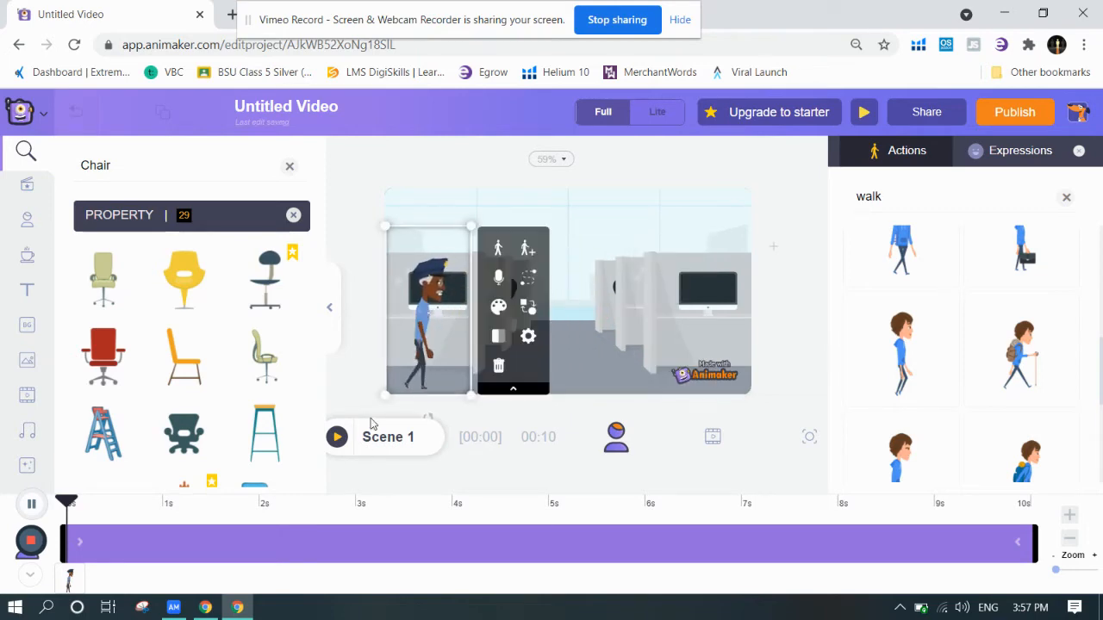
click(337, 437)
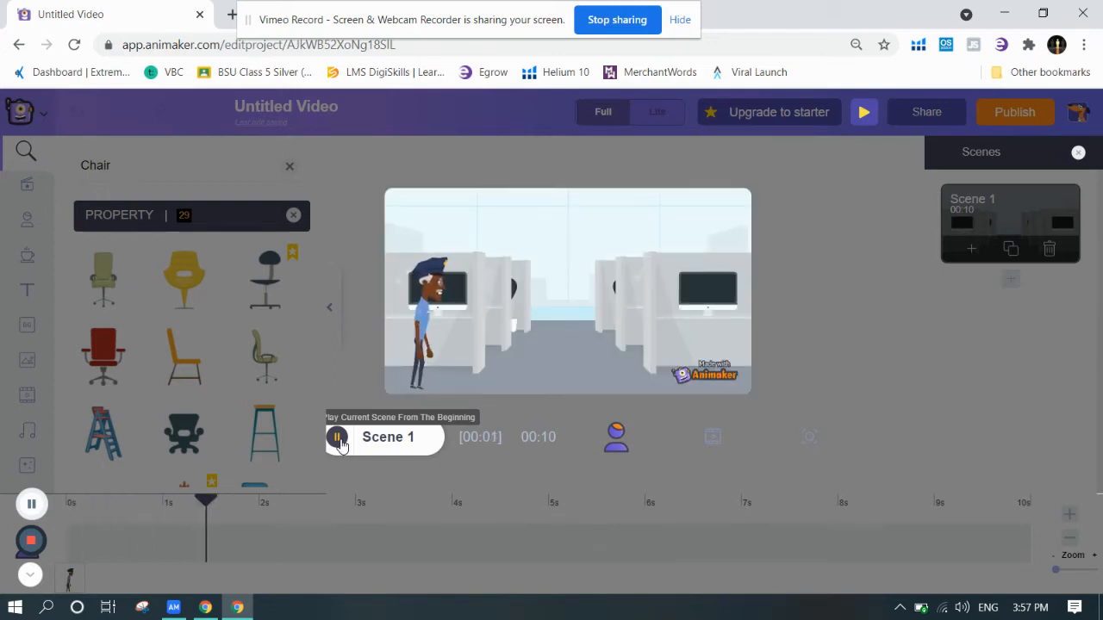
click(337, 438)
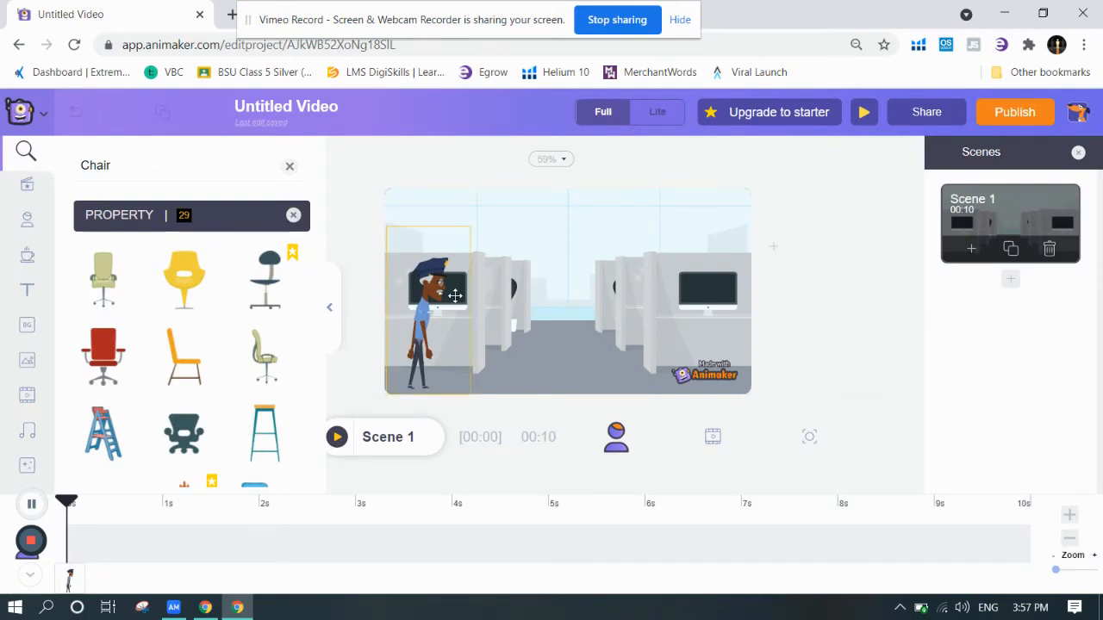
Add a Left to right Smartmove to the police officer and extend its end position beyond the scene's right edge.
click(421, 296)
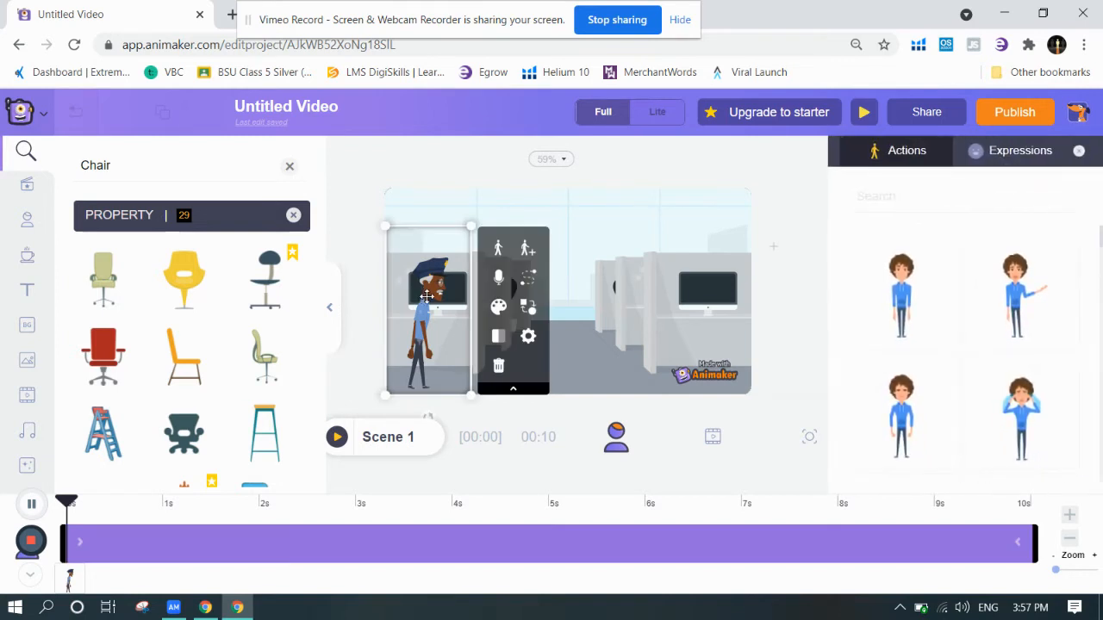
click(529, 277)
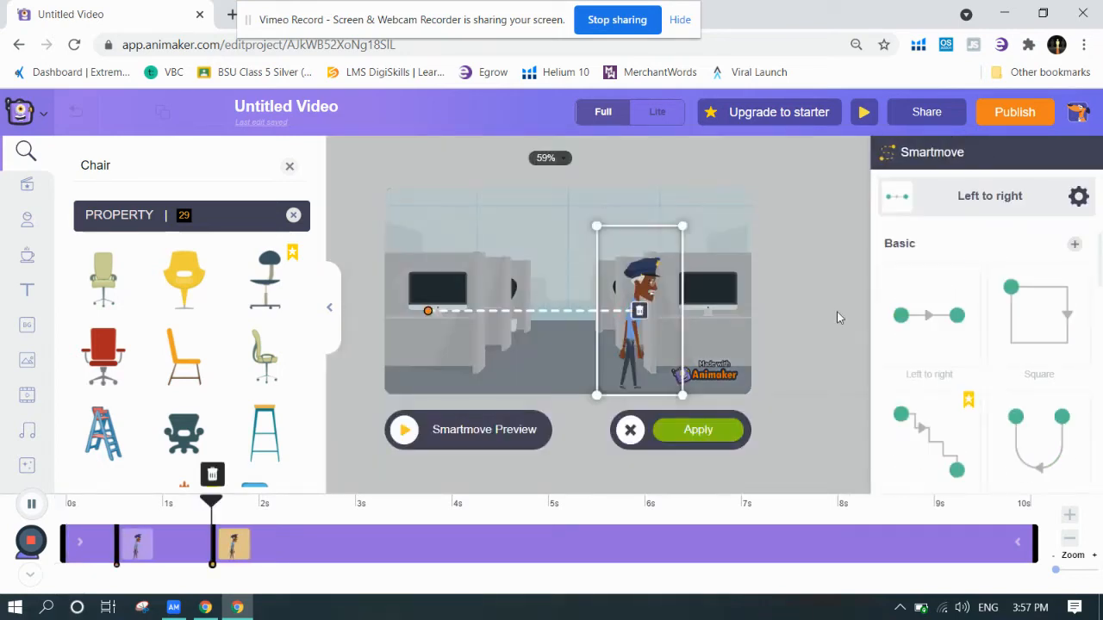
scroll(1100, 252, down, 1)
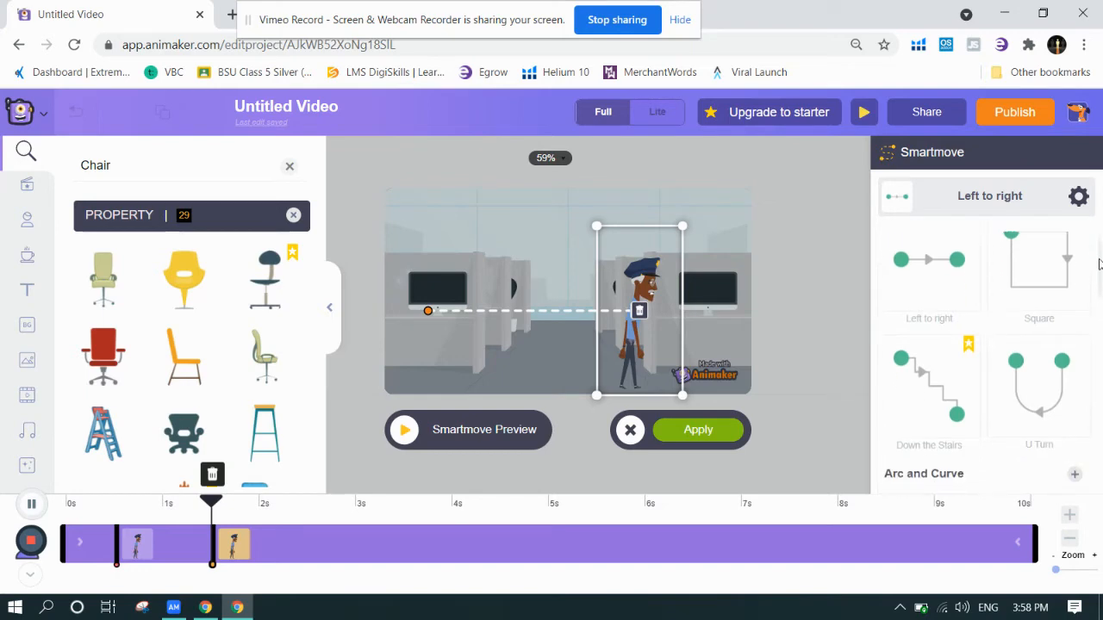
scroll(1099, 252, up, 1)
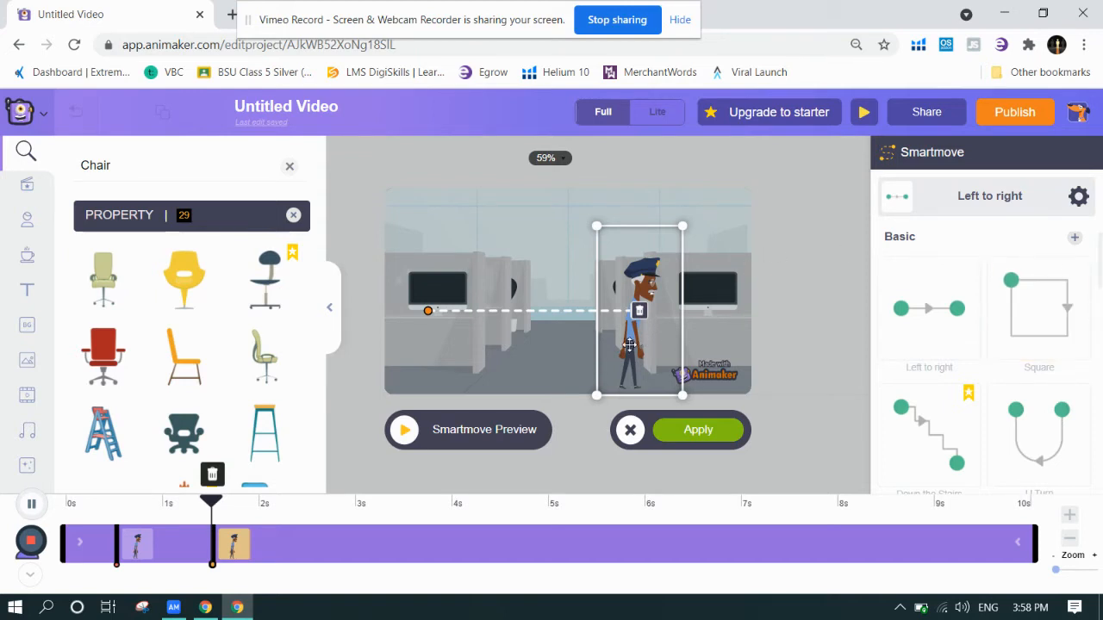
drag(630, 344, 777, 347)
click(427, 312)
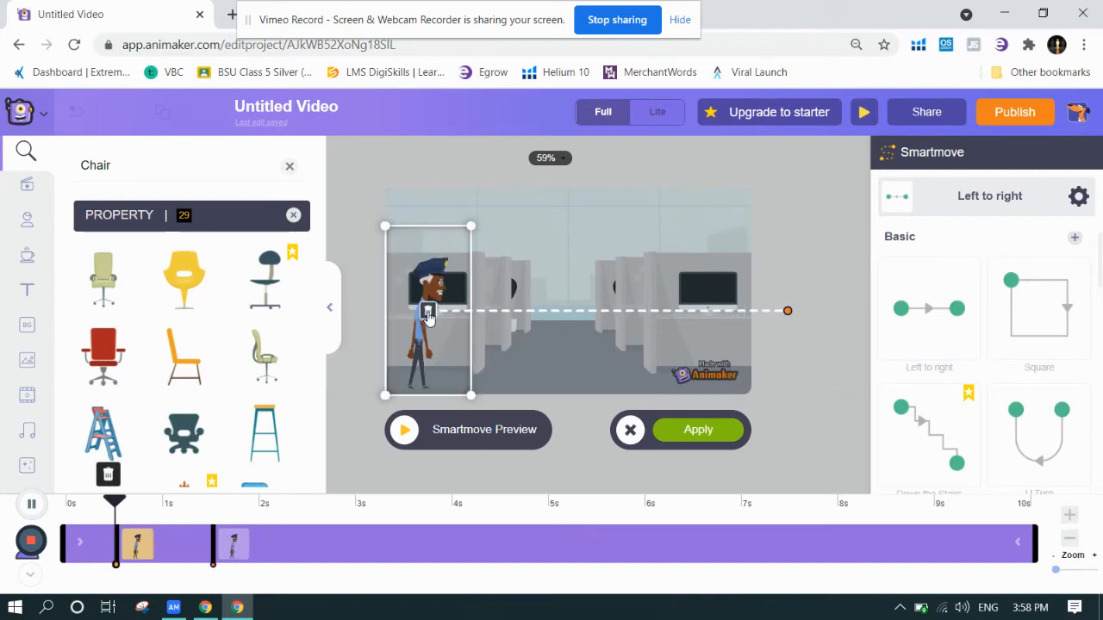
click(426, 316)
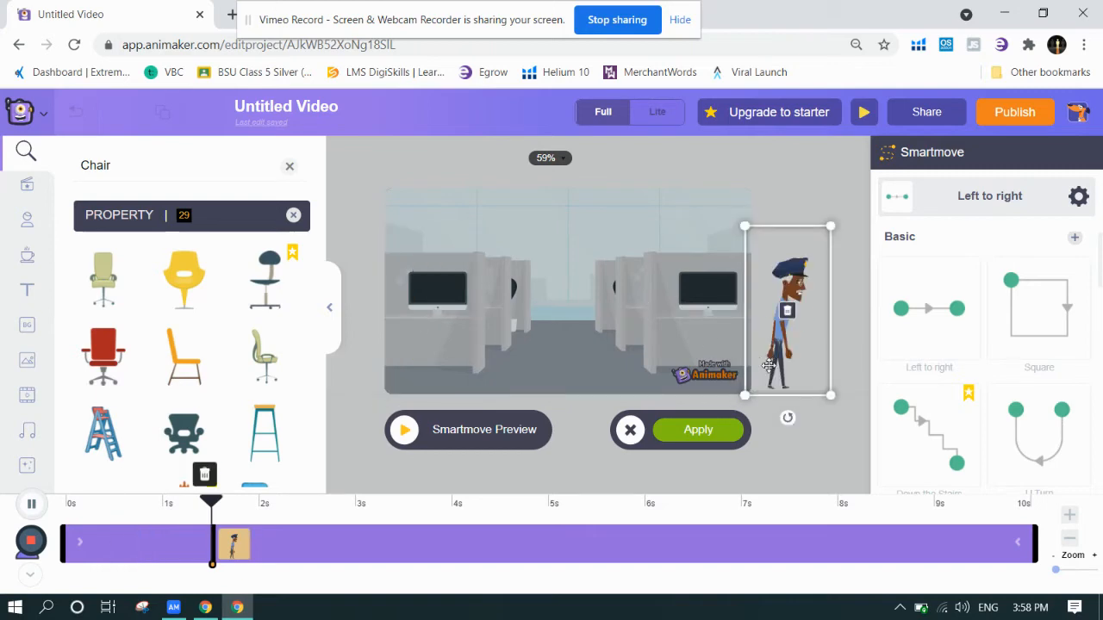
drag(767, 366, 377, 351)
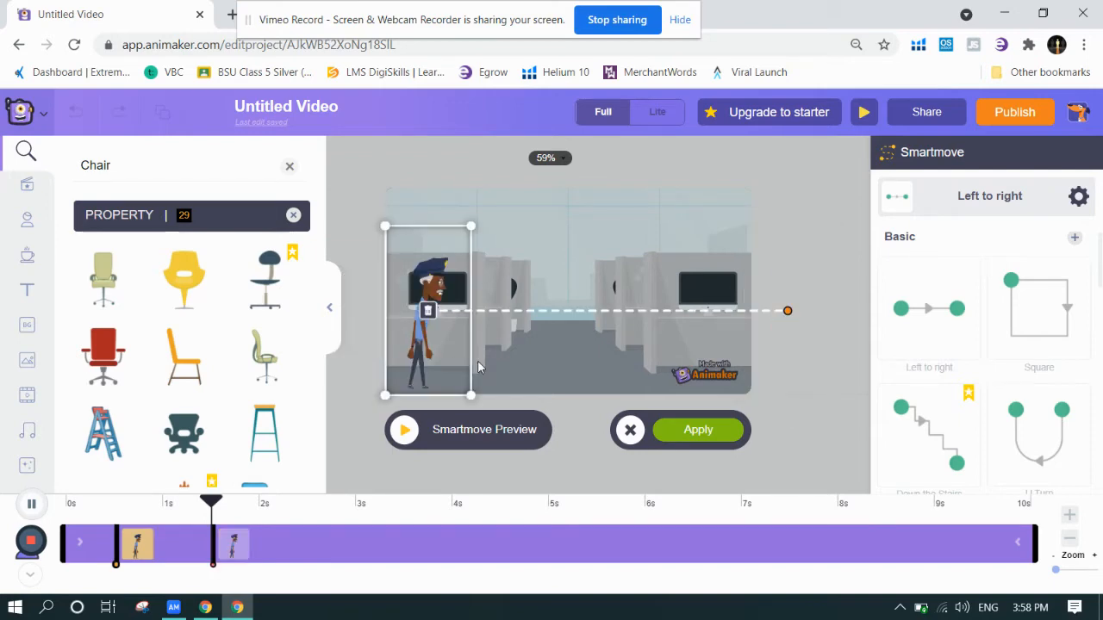
Move the Smartmove path's start position outside the scene's left edge and select its end position.
drag(434, 361, 371, 363)
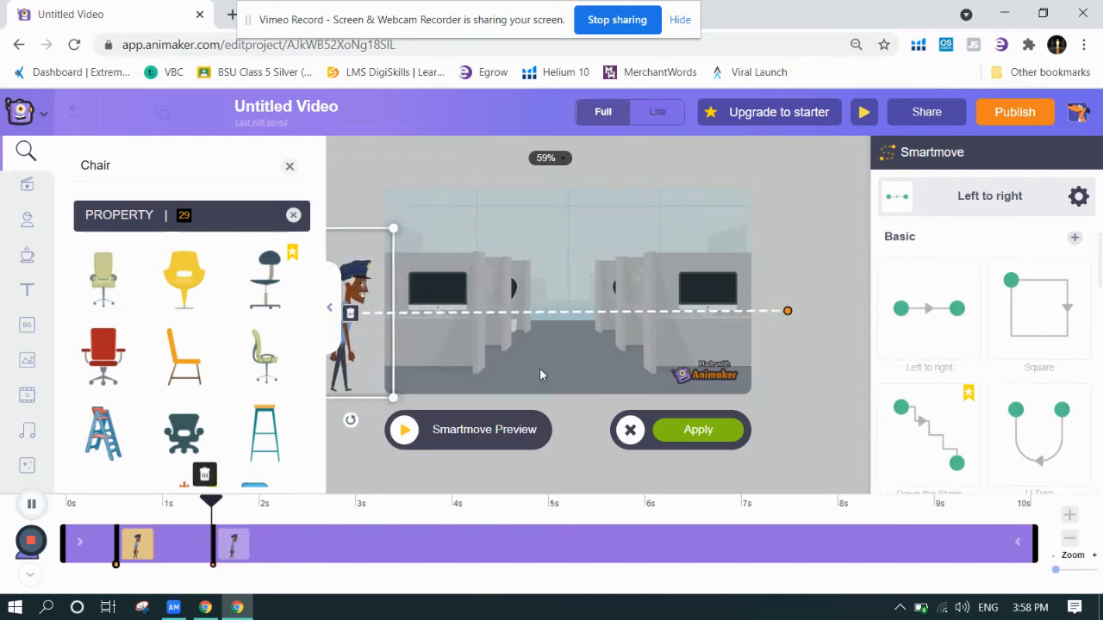
click(788, 315)
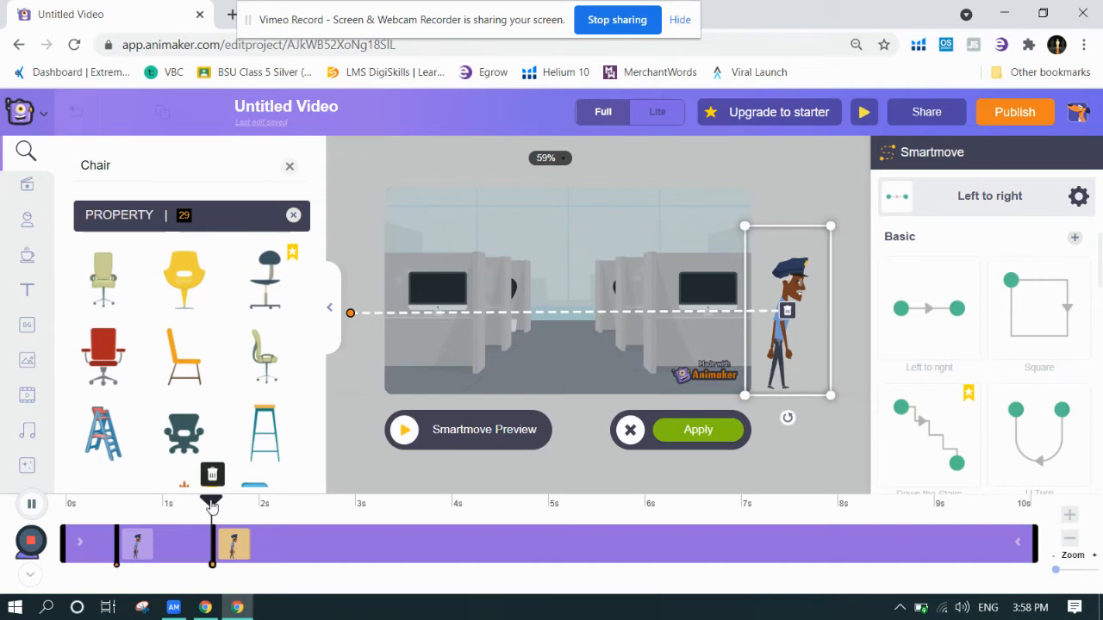
Apply the police officer's Smartmove, stretch its end to about 9 seconds on the timeline, and preview Scene 1.
click(698, 429)
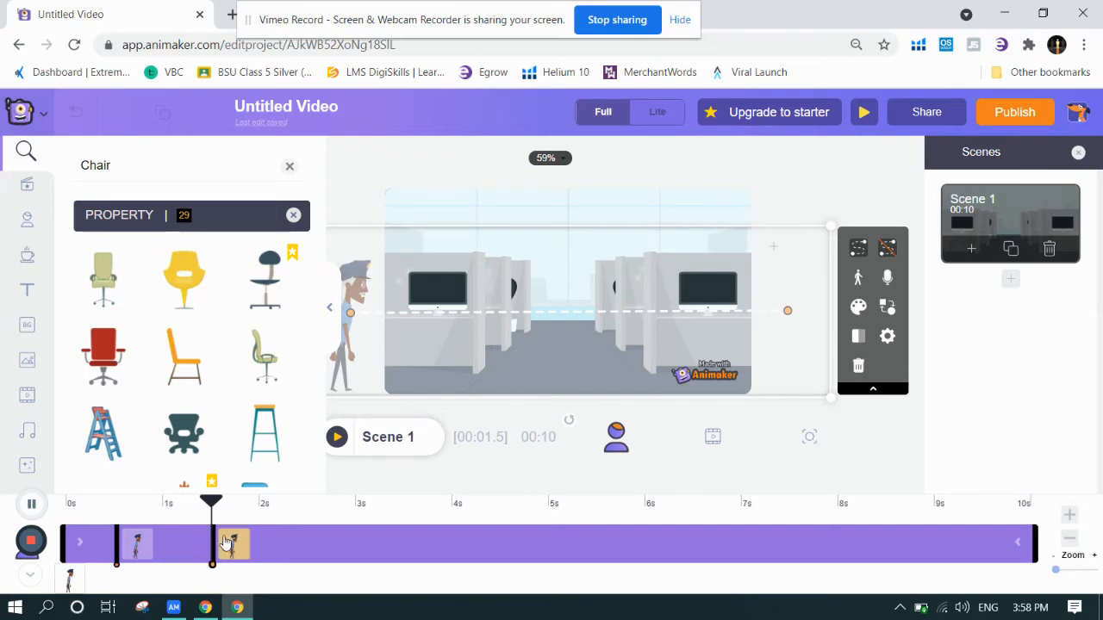
mouse_move(213, 550)
mouse_down()
mouse_move(508, 583)
mouse_move(735, 585)
mouse_move(797, 569)
mouse_move(974, 566)
mouse_move(945, 562)
mouse_up()
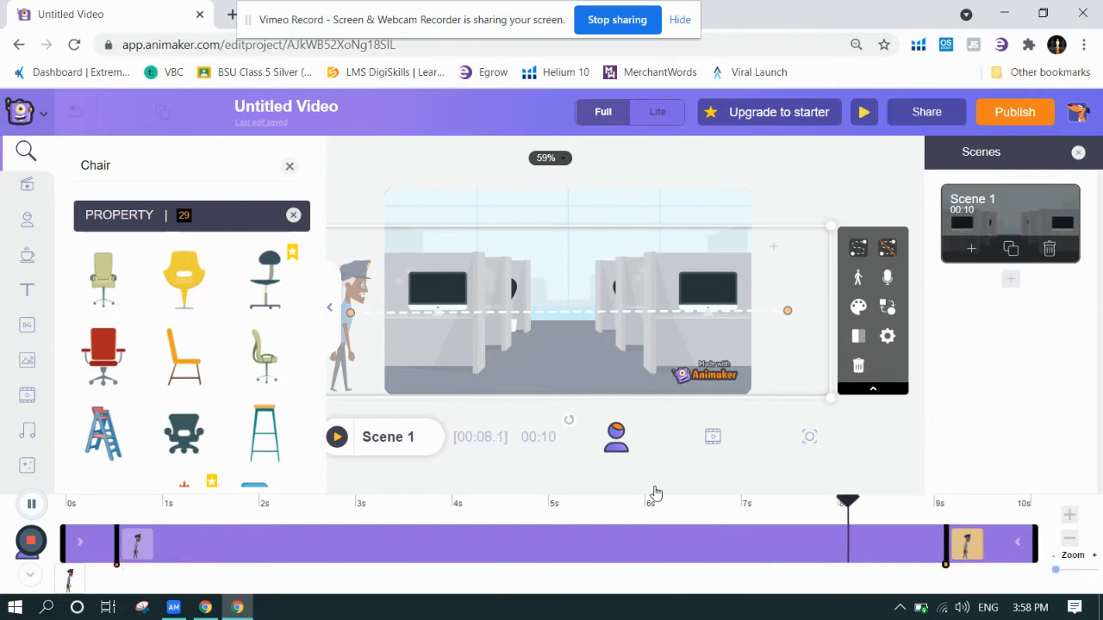
click(337, 440)
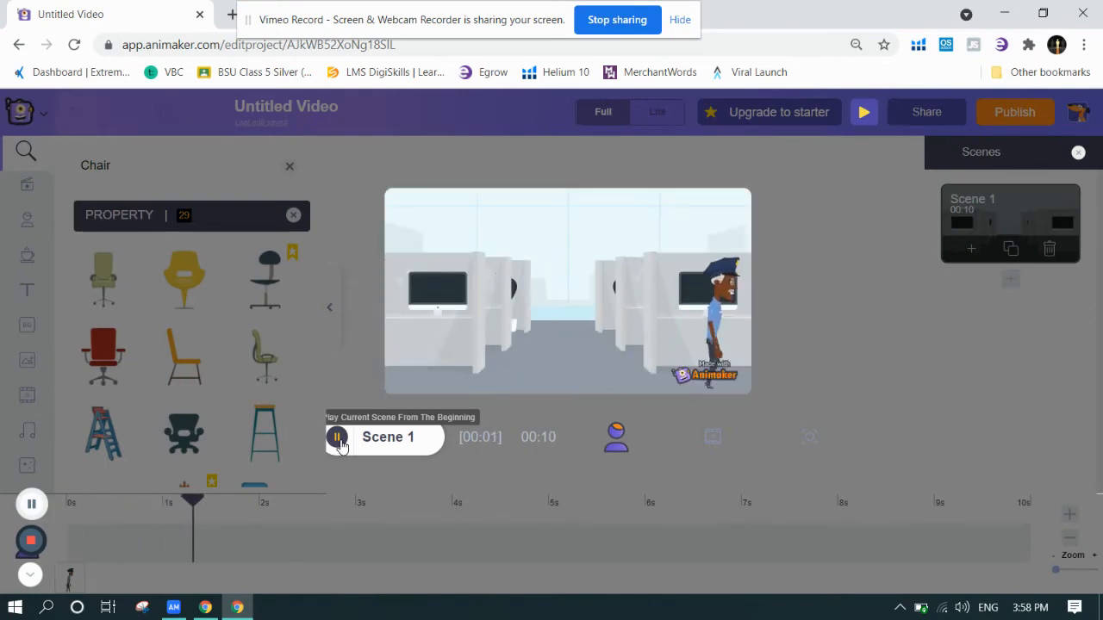
click(336, 439)
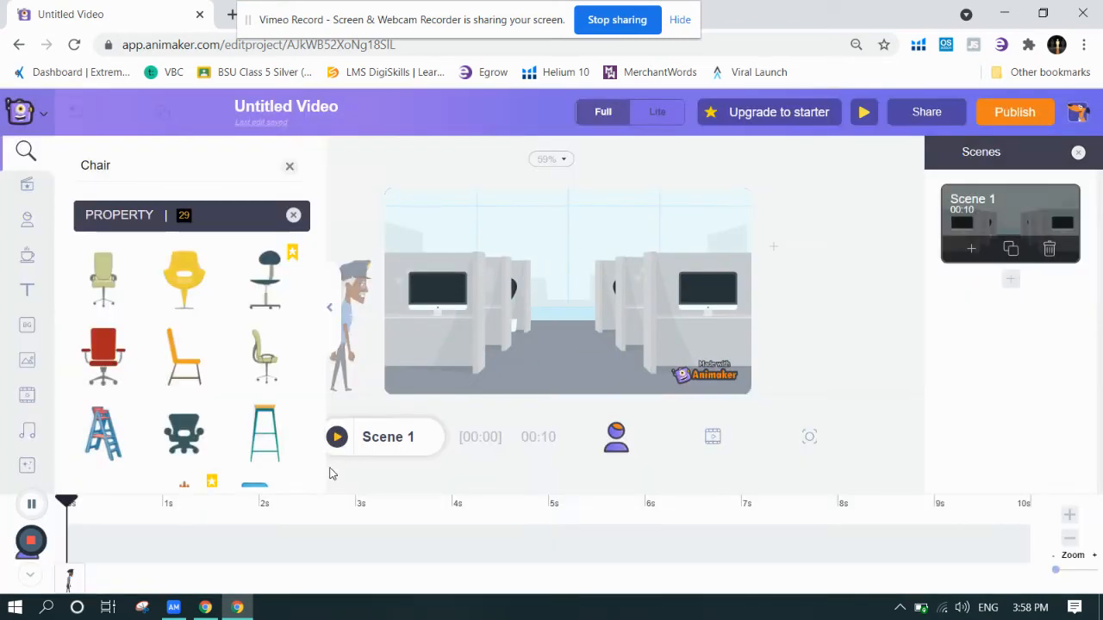
Reselect the police officer, extend the Smartmove's end to 8.9 seconds, apply it and play Scene 1.
click(69, 583)
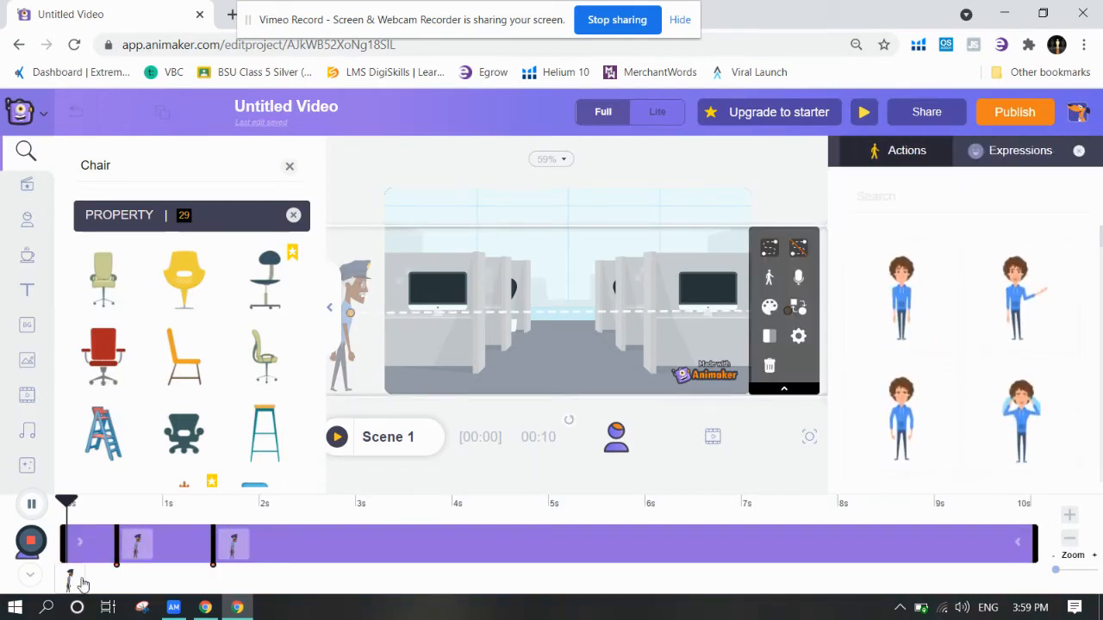
drag(214, 548, 927, 506)
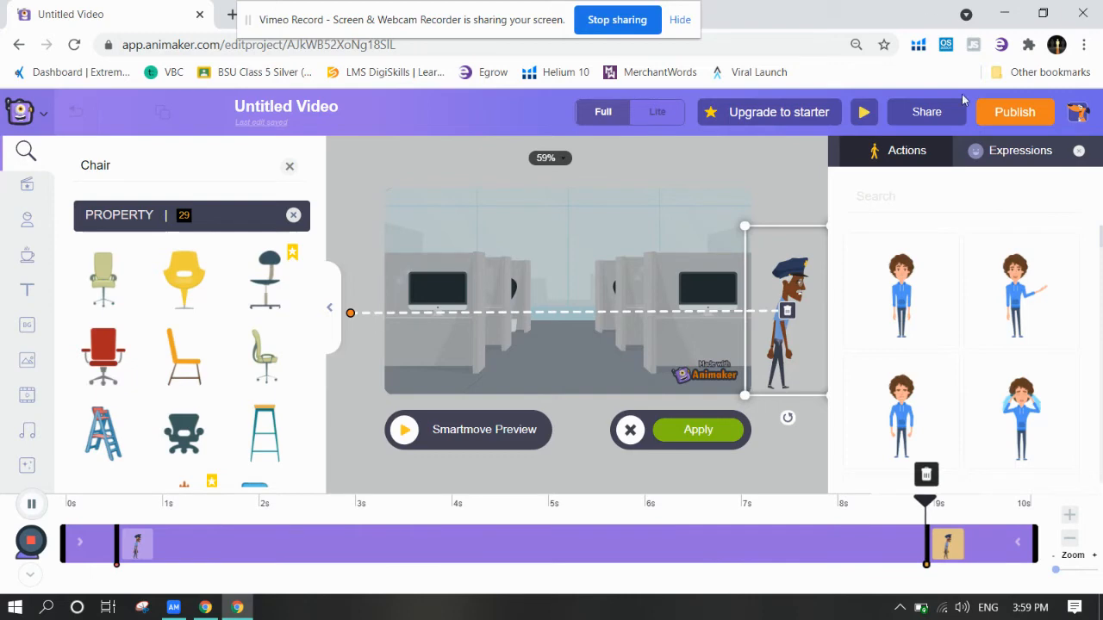
click(698, 432)
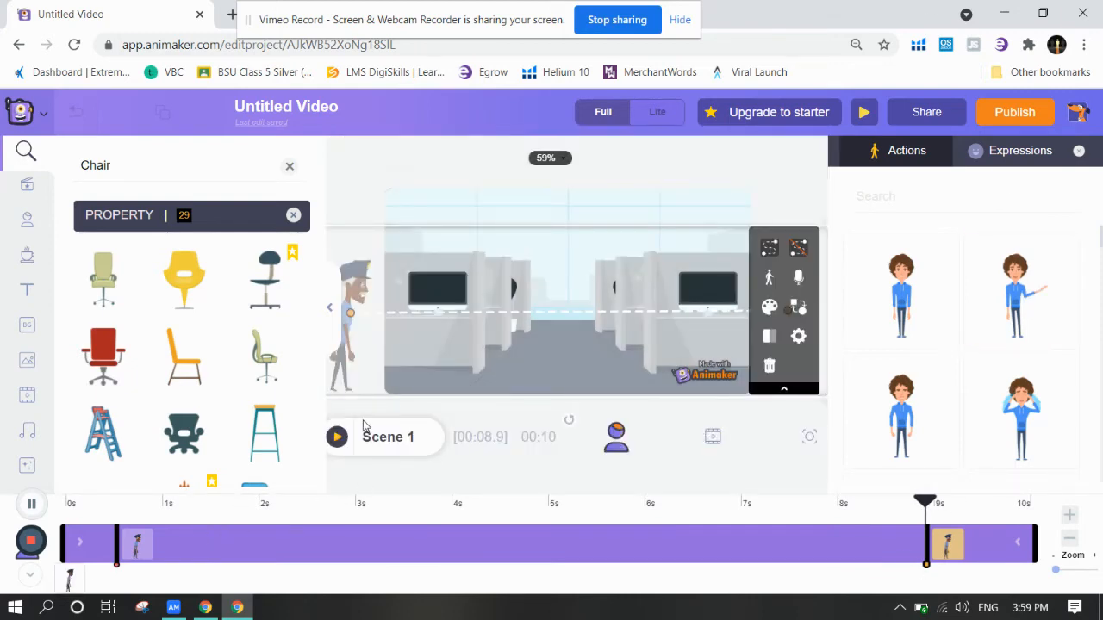
click(336, 439)
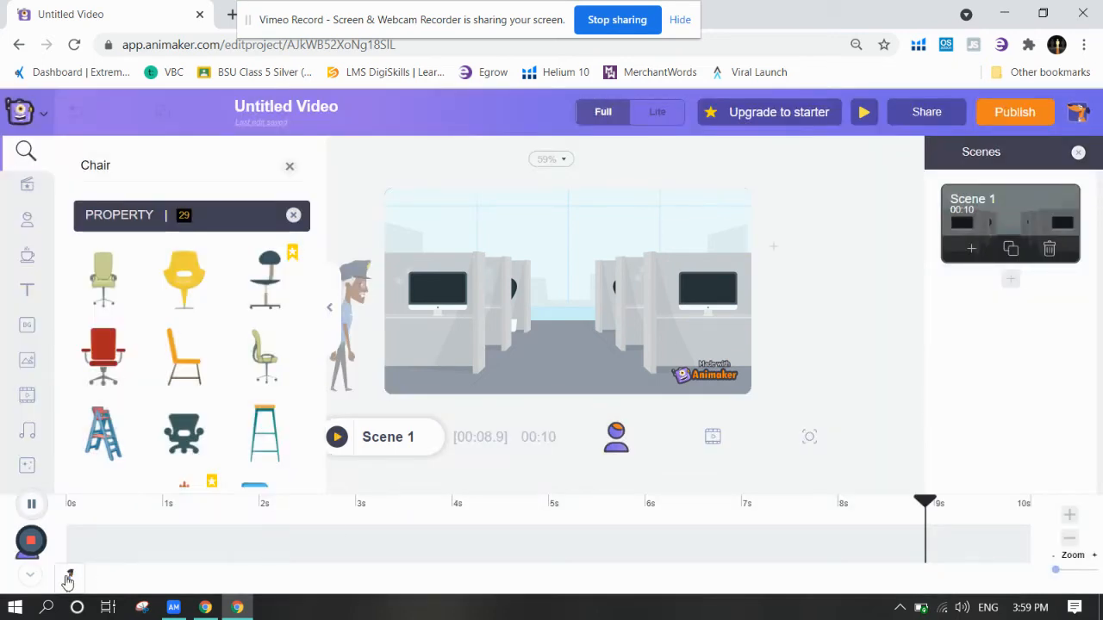
Try to reposition the police officer's whole Smartmove path across the office scene.
click(68, 579)
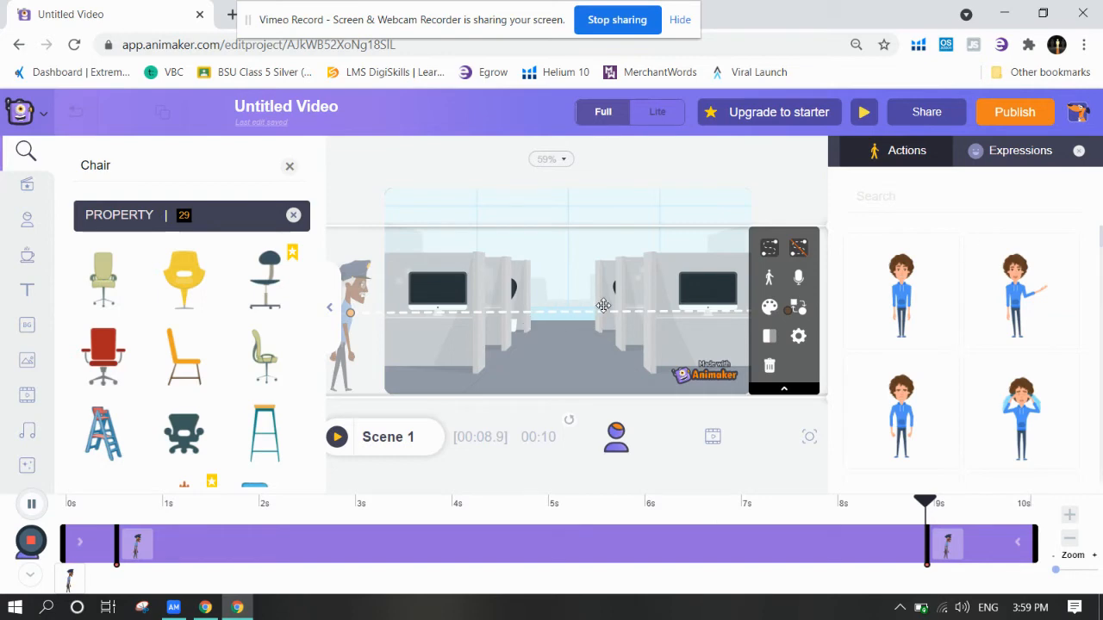
drag(353, 298, 351, 295)
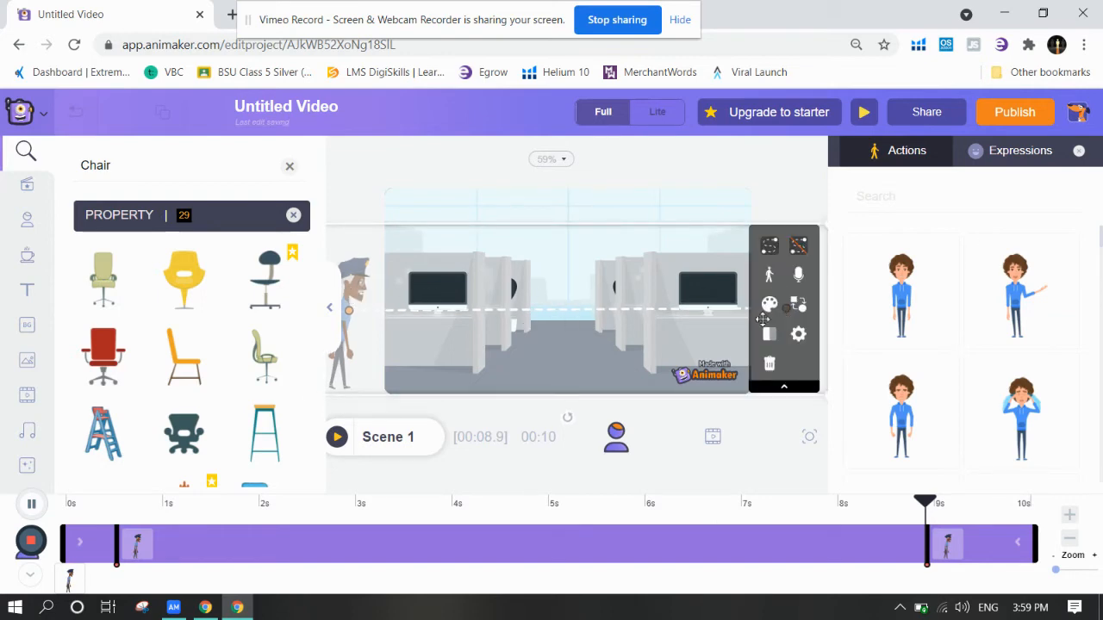
click(641, 274)
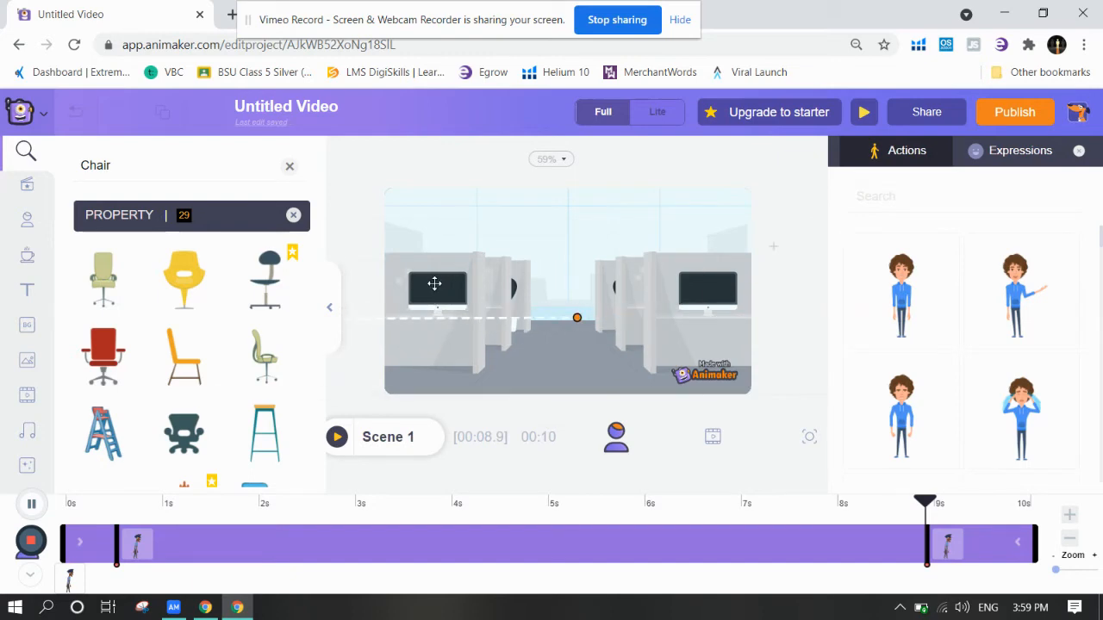
click(435, 283)
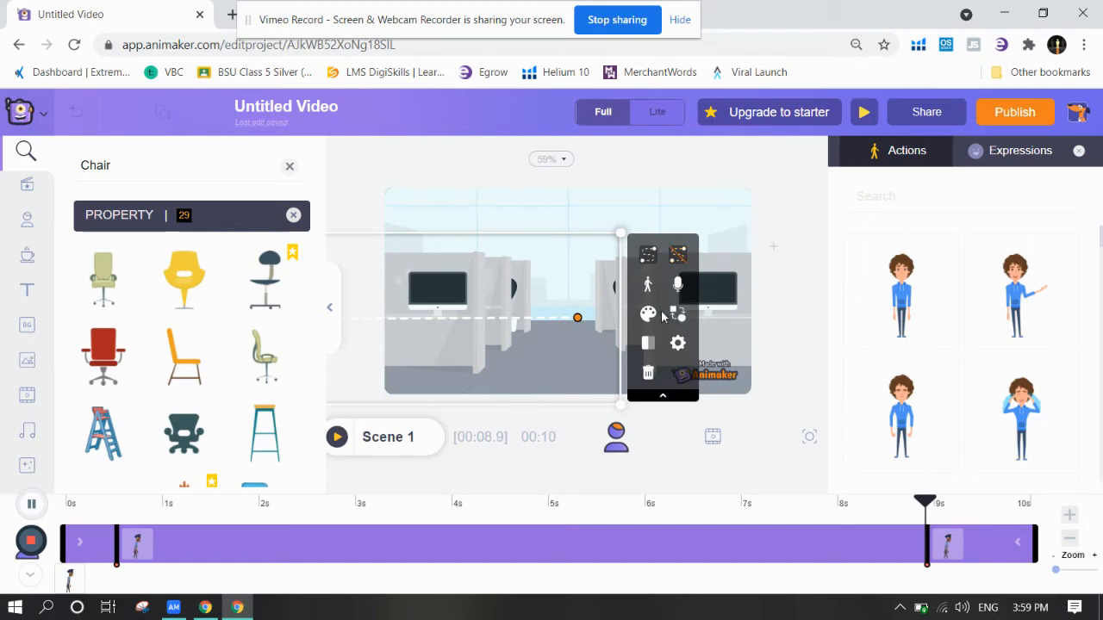
click(769, 458)
drag(441, 319, 617, 327)
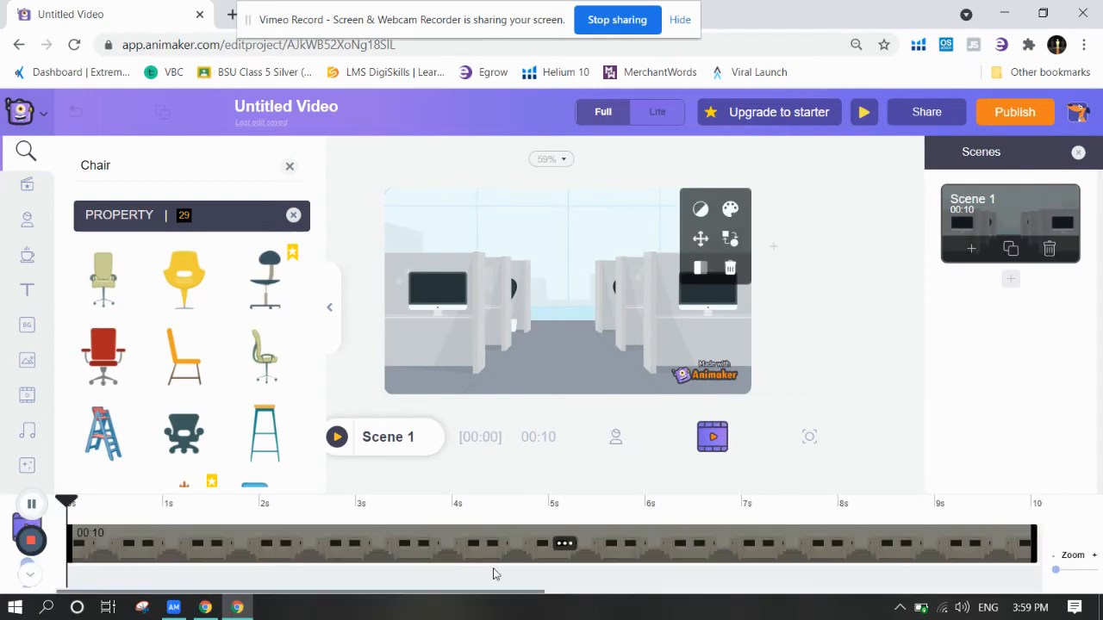
click(616, 439)
click(69, 581)
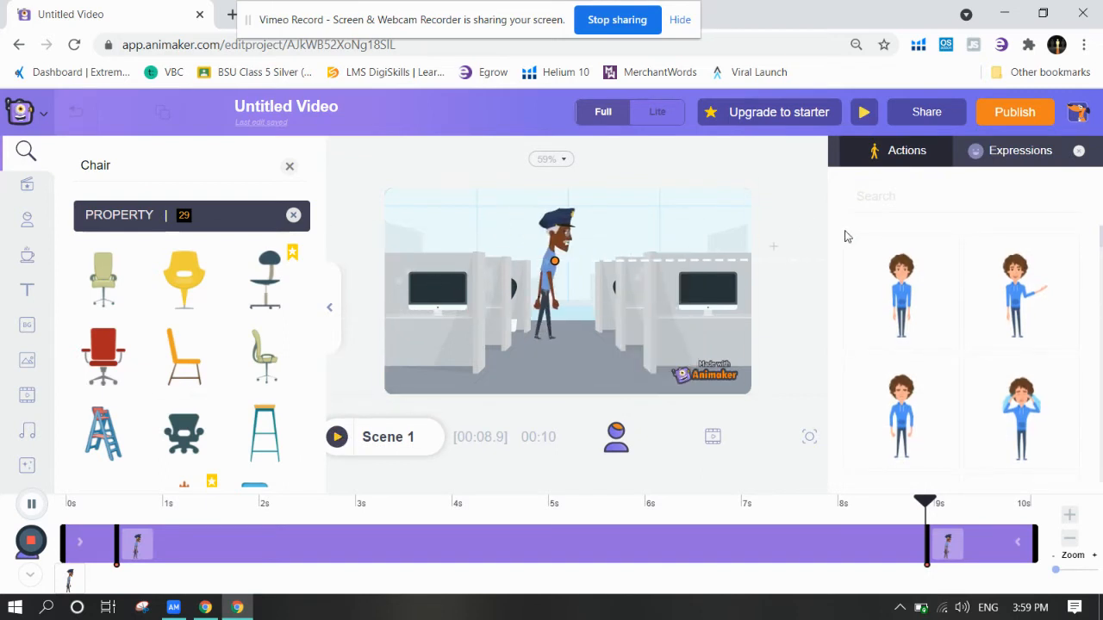
drag(824, 276, 652, 281)
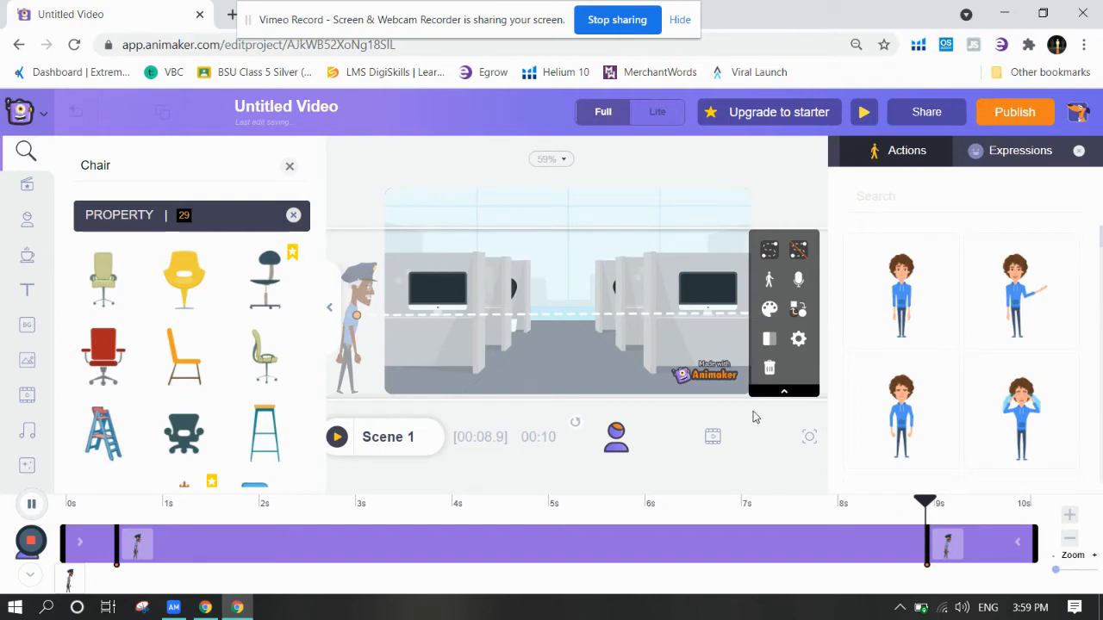
Replace the officer's Smartmove with a new one running from outside the scene's left edge to mid-scene, and apply it.
click(800, 251)
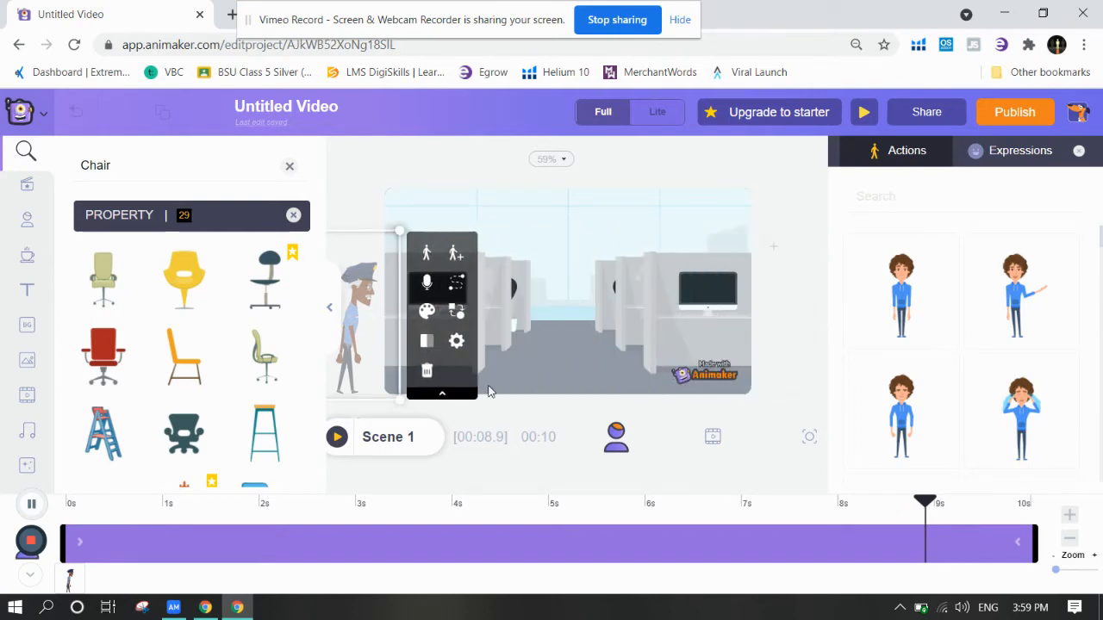
click(458, 285)
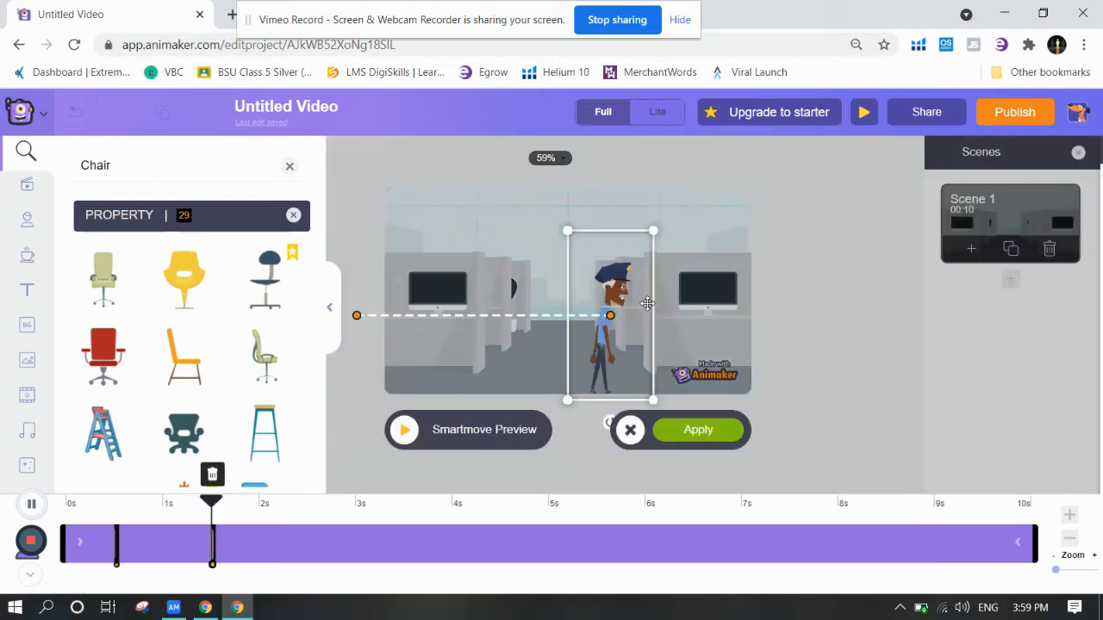
click(683, 436)
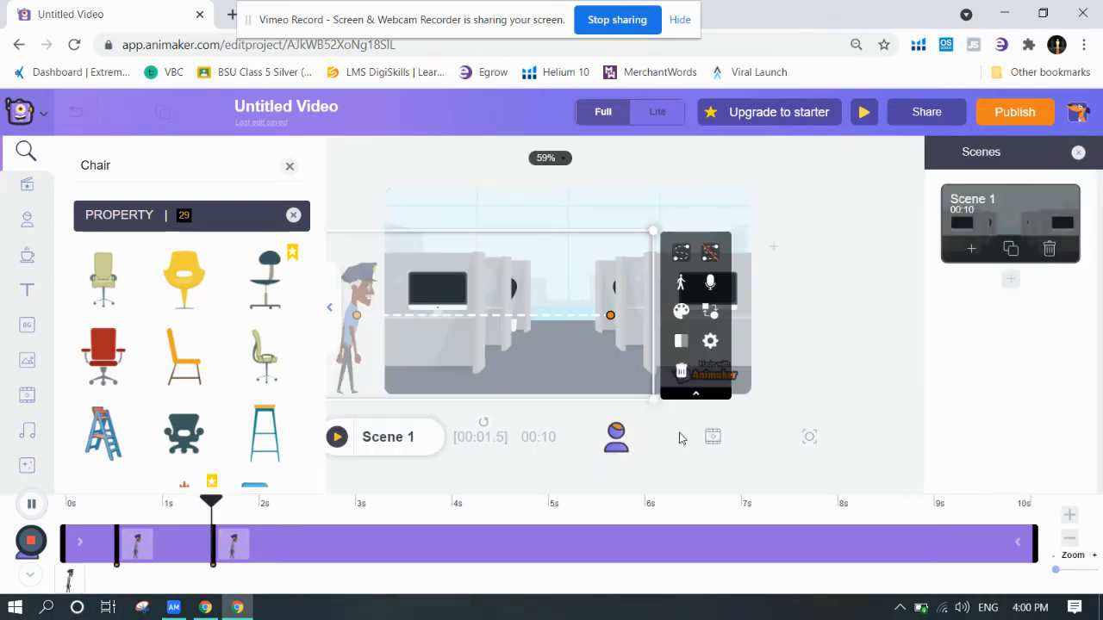
drag(561, 300, 559, 300)
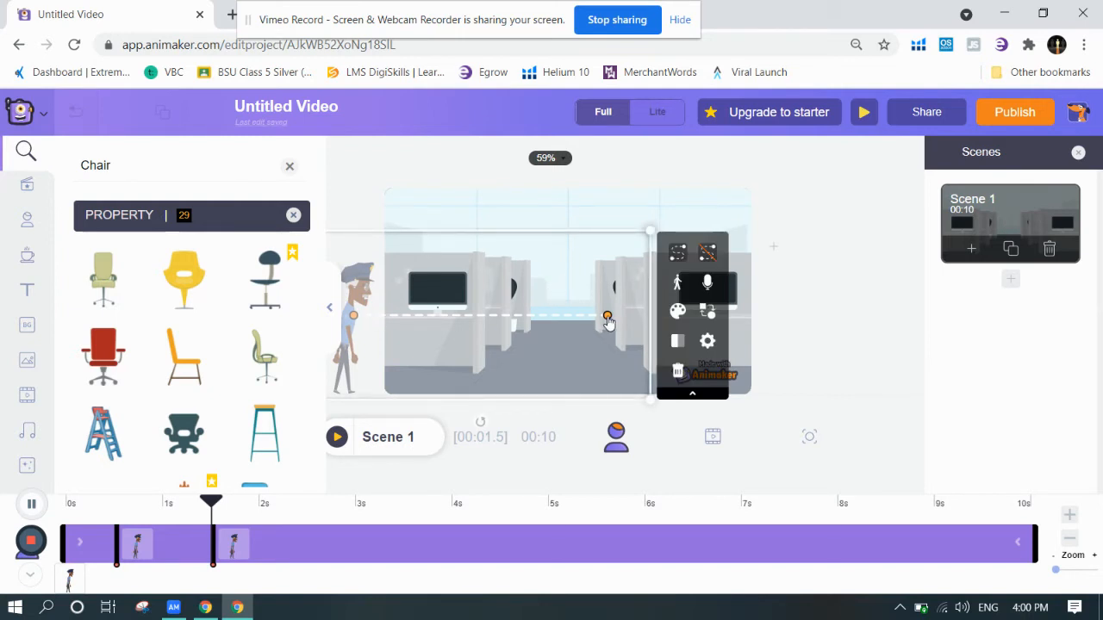
click(678, 288)
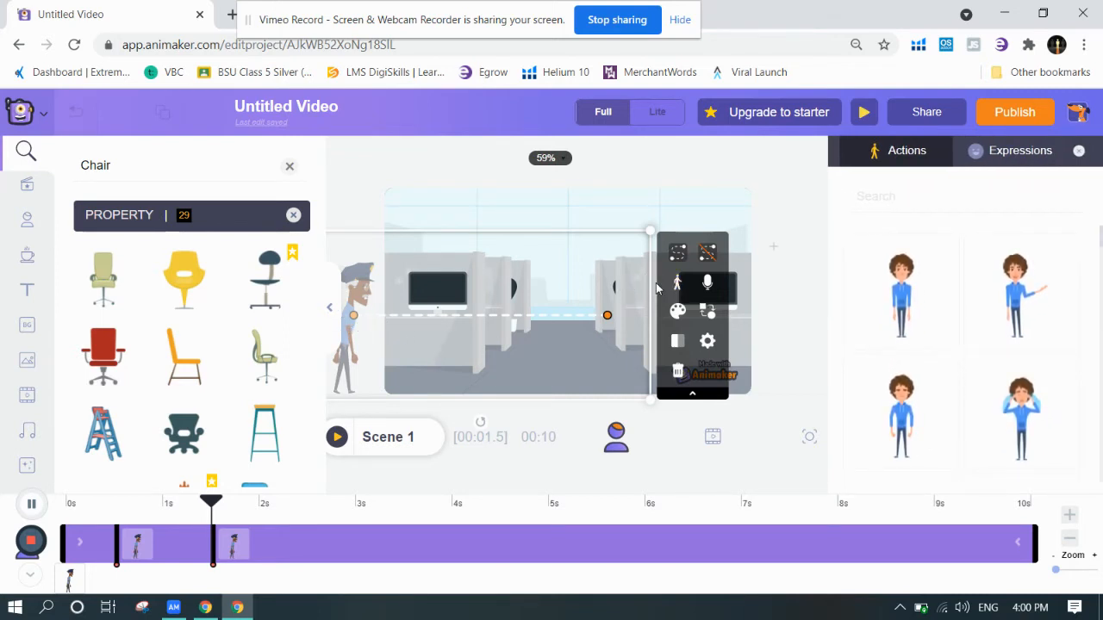
Remove the Smartmove from the police officer and move him into the scene, slightly left of centre.
click(708, 256)
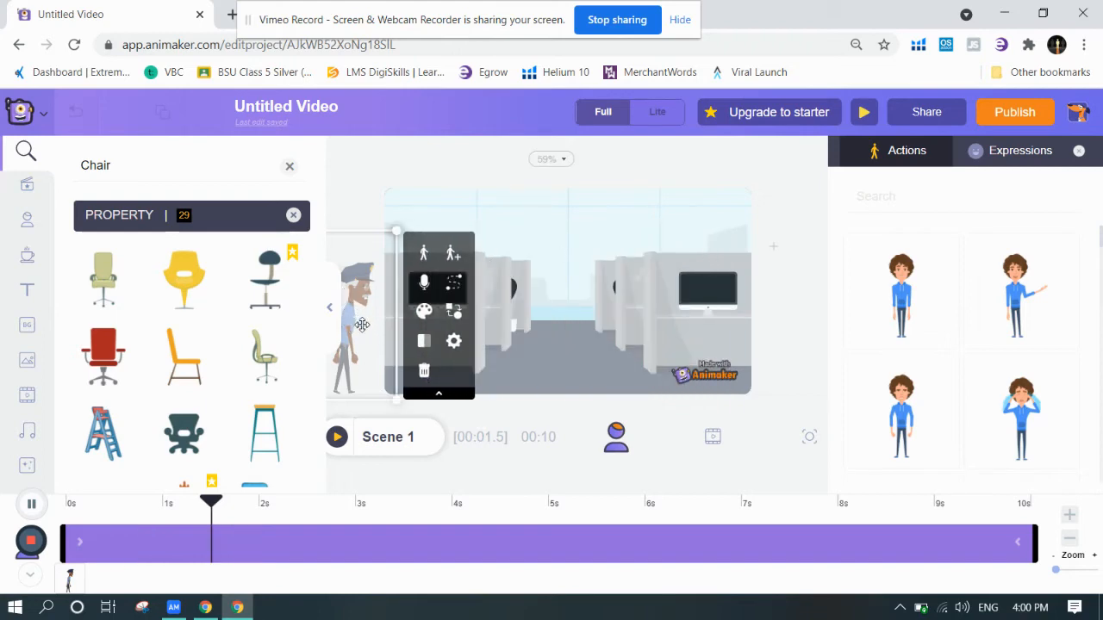
drag(362, 324, 514, 320)
click(875, 201)
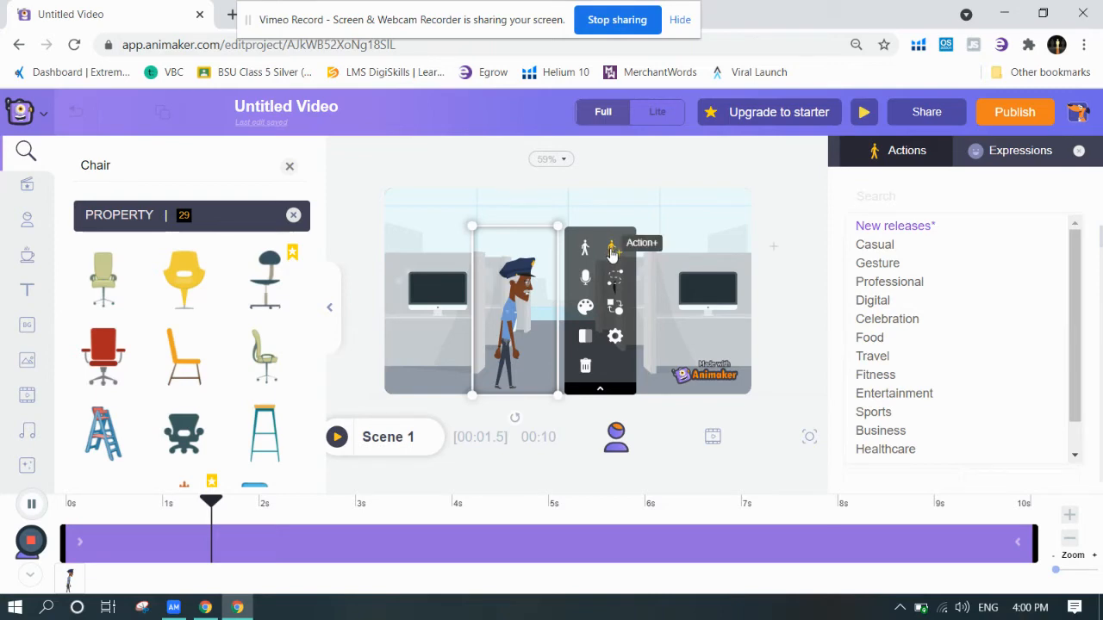
Start an Action+ sequence with the officer at the left desk and add a second action right of centre at about 2.7 seconds.
click(612, 250)
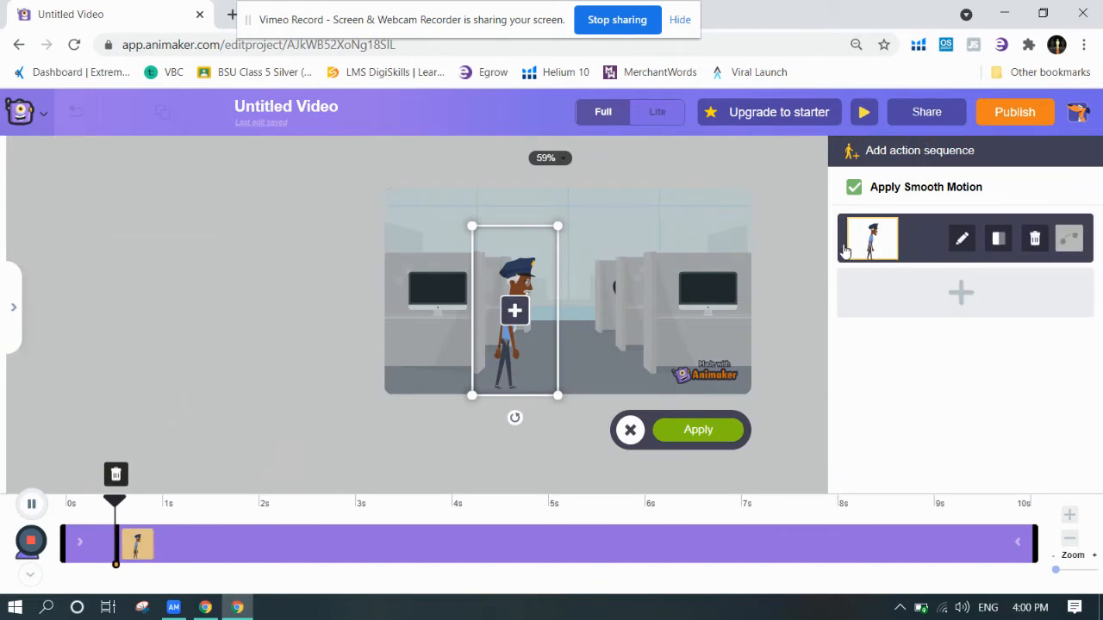
drag(504, 353, 444, 348)
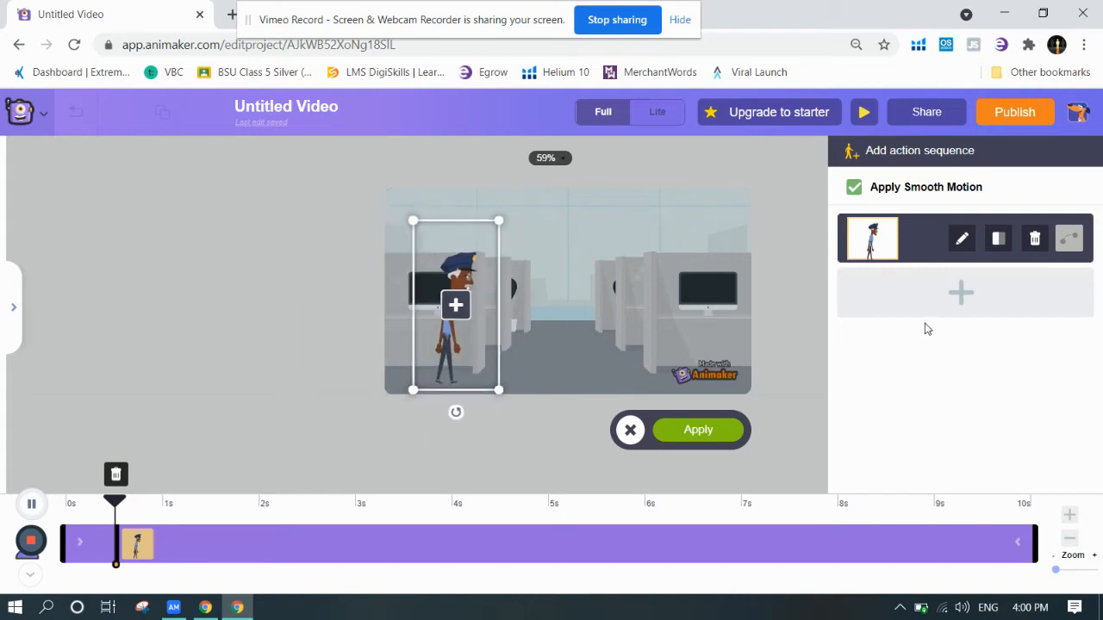
click(901, 298)
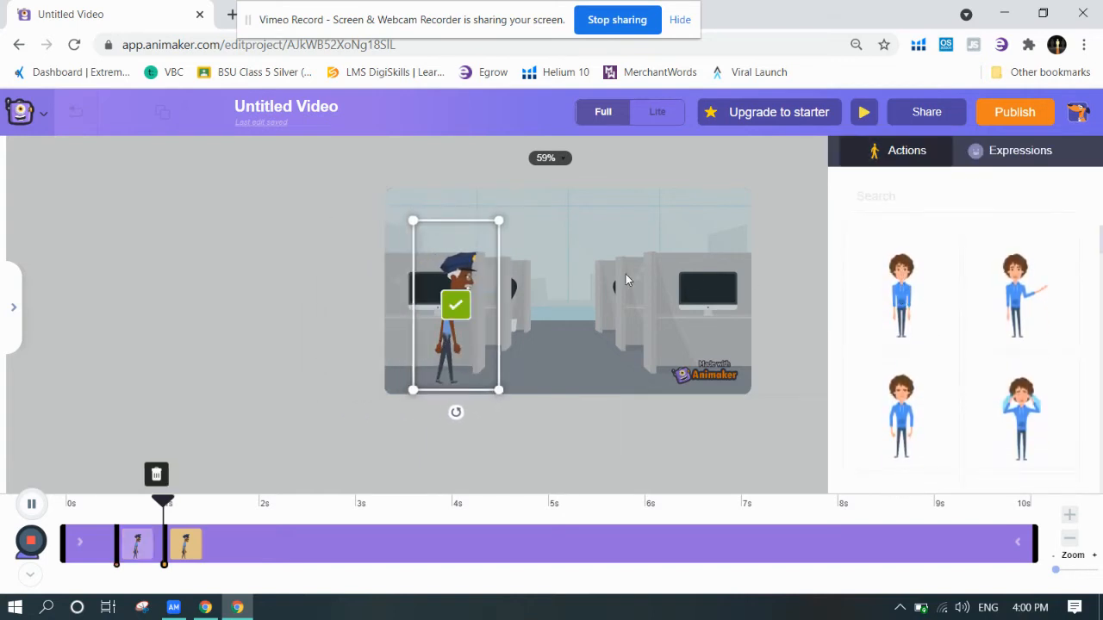
drag(188, 551, 352, 548)
mouse_move(463, 343)
mouse_down()
mouse_move(516, 353)
mouse_move(624, 307)
mouse_move(624, 332)
mouse_move(597, 348)
mouse_up()
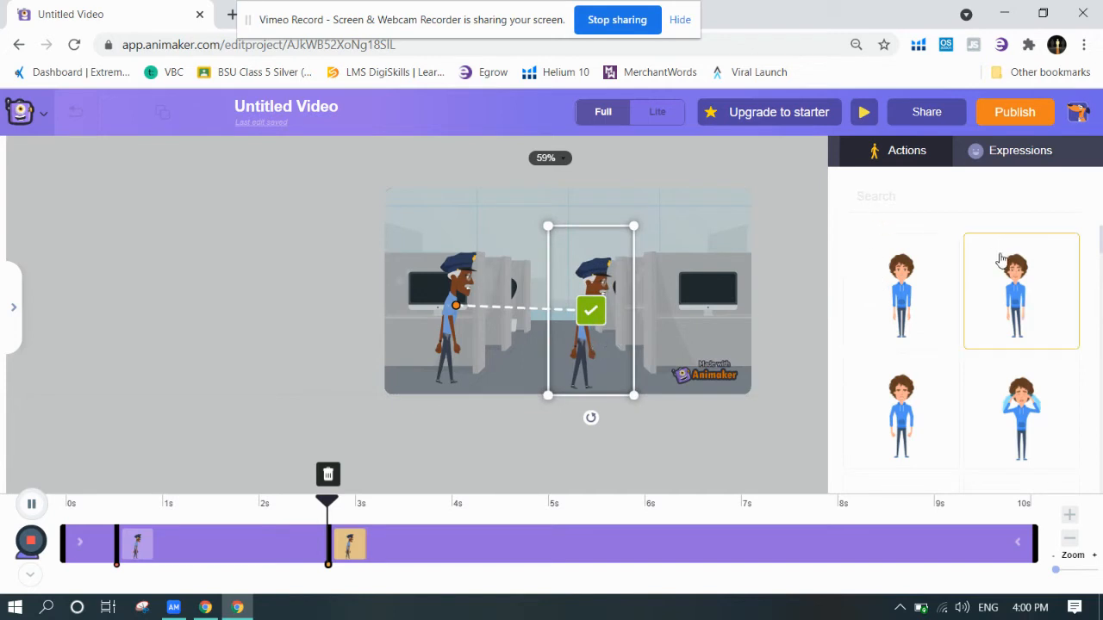
Search the actions for "wave", apply the front-facing standing wave to the second action, and confirm it.
click(918, 196)
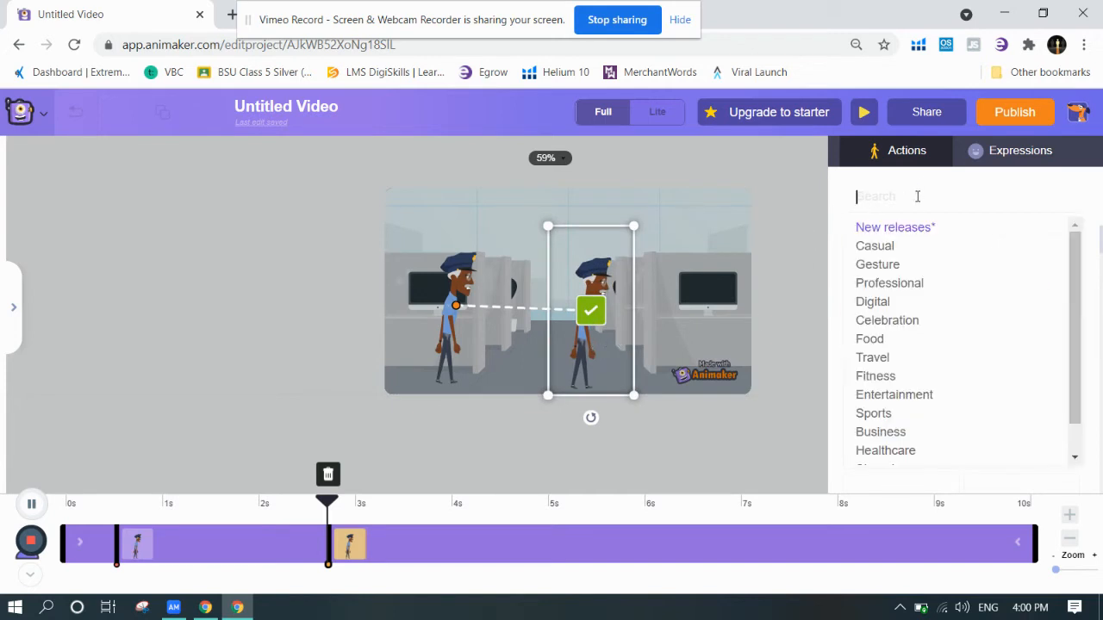
text(wave)
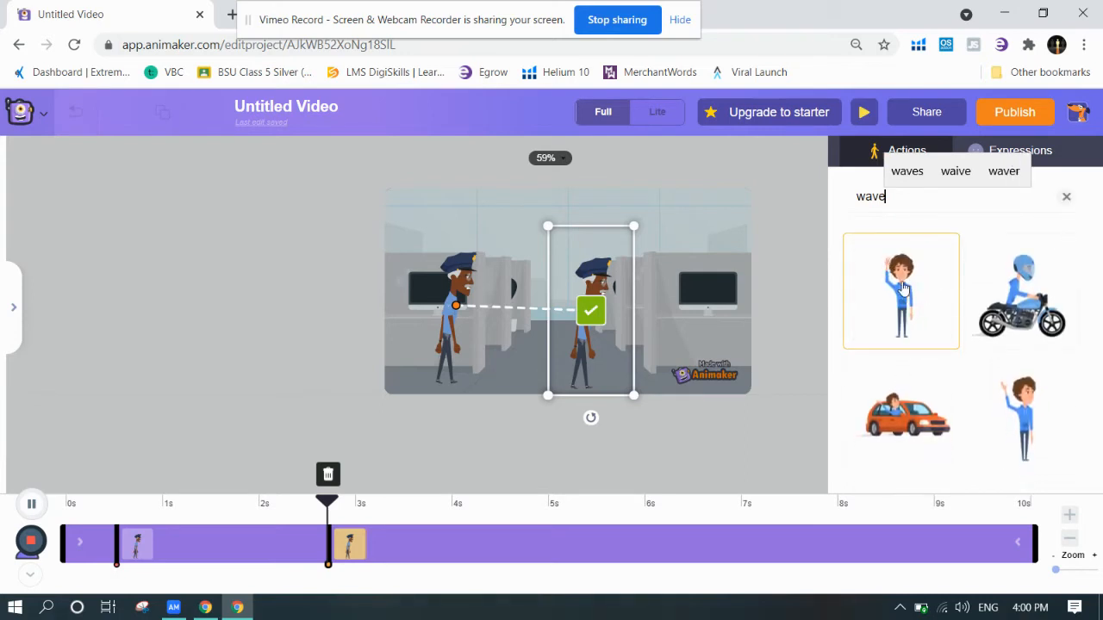
click(903, 288)
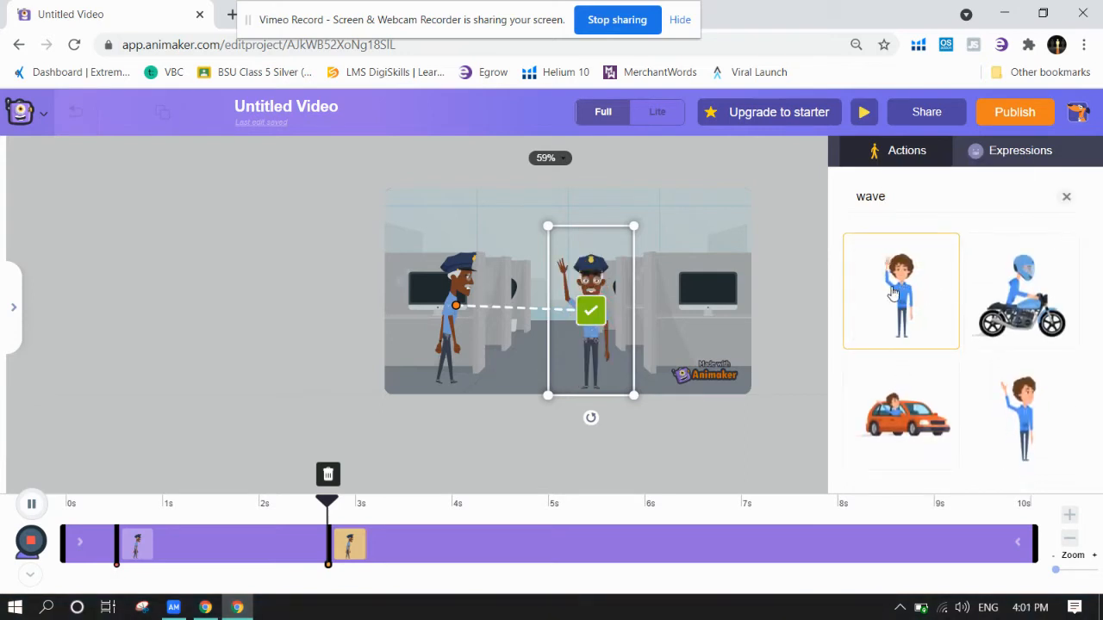
click(448, 354)
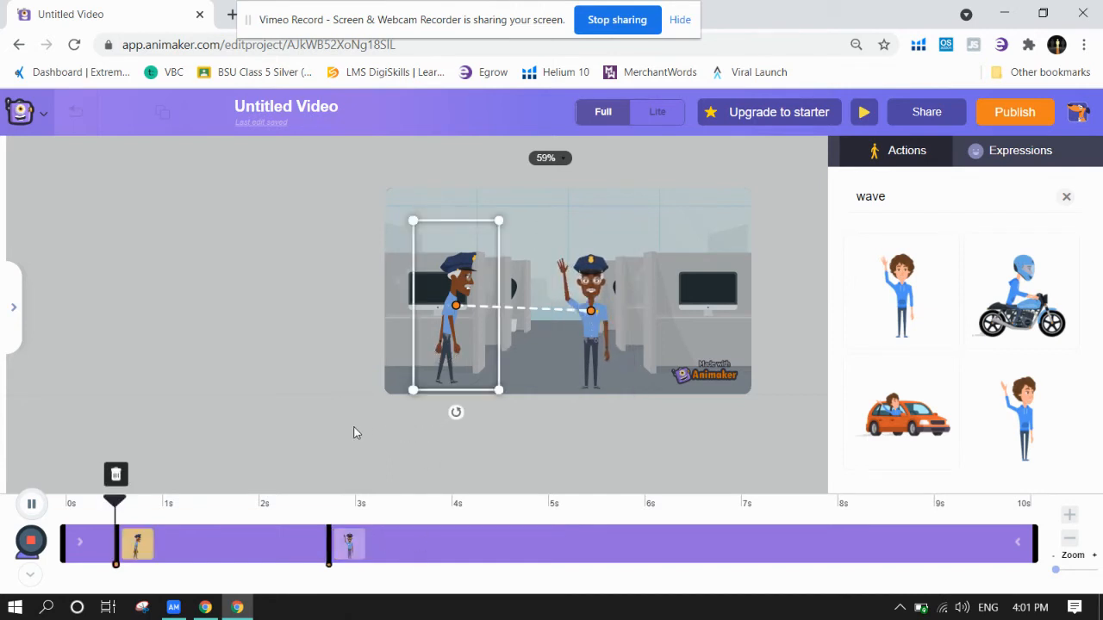
click(1066, 198)
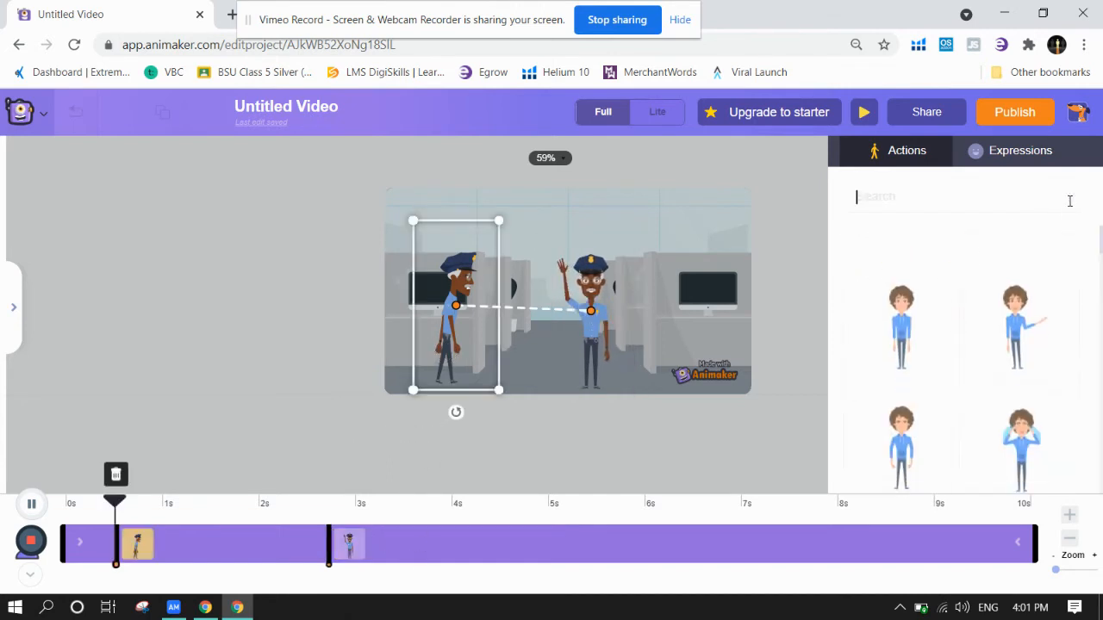
click(593, 320)
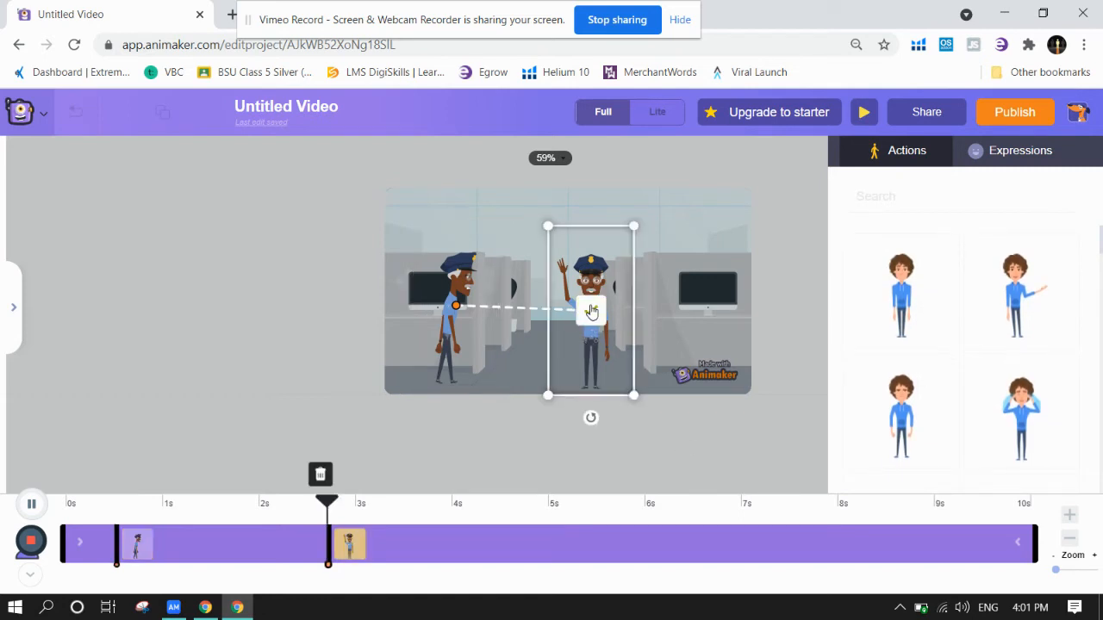
click(591, 312)
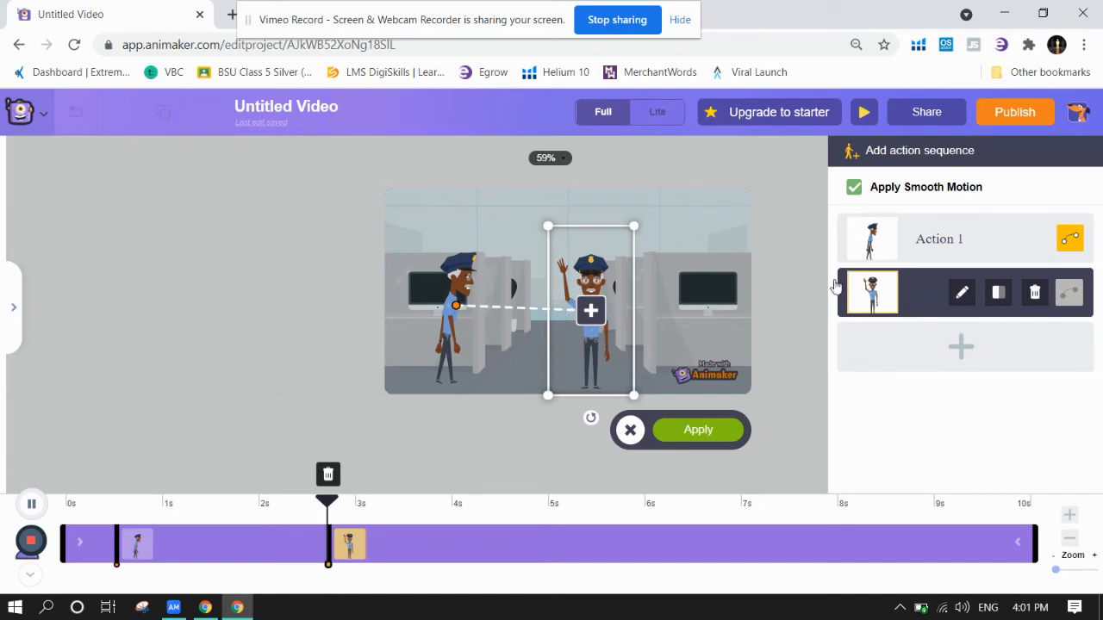
Nudge the waving police officer slightly up and left to line him up with the walking officer in Action 1.
drag(608, 370, 603, 362)
click(426, 339)
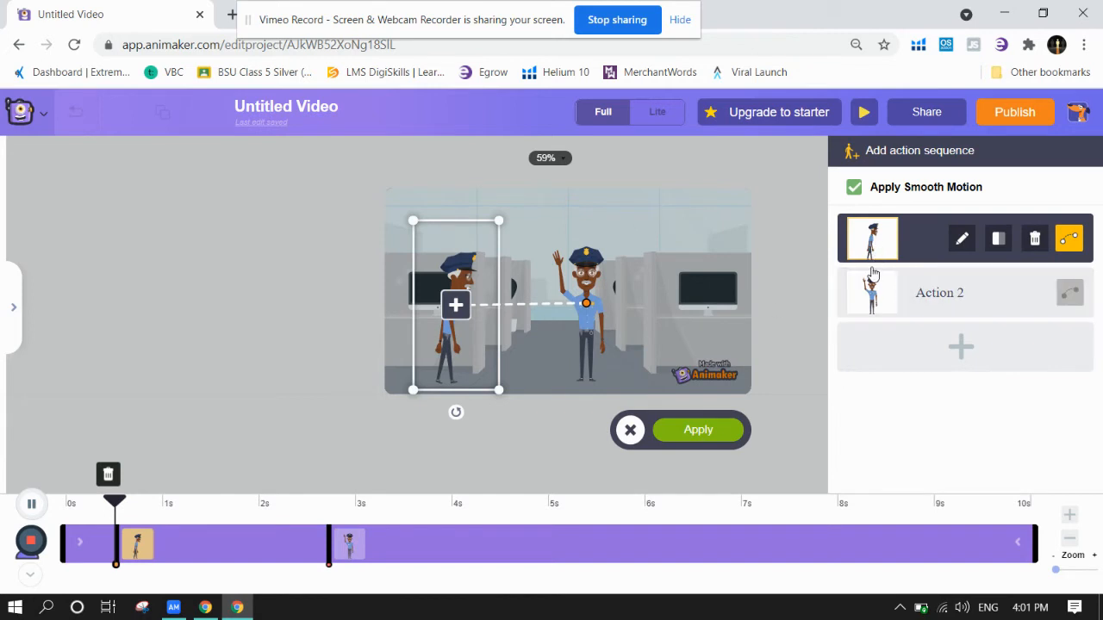
click(584, 353)
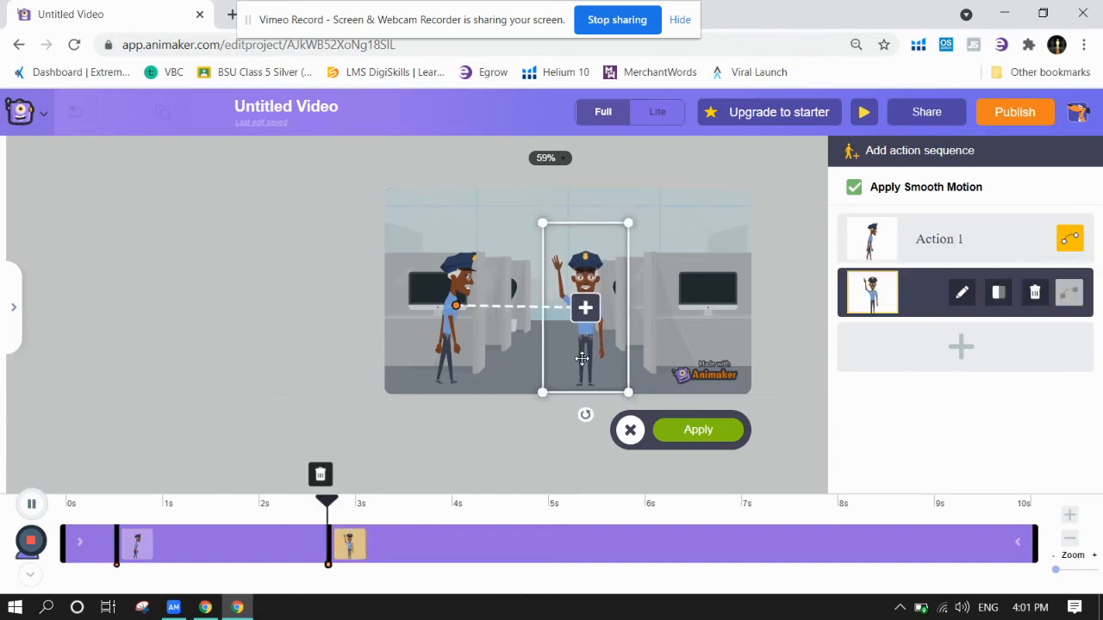
Add a third action to the officer's sequence, apply the side-view walking action found with "walk", and place it past the scene's right edge.
click(930, 341)
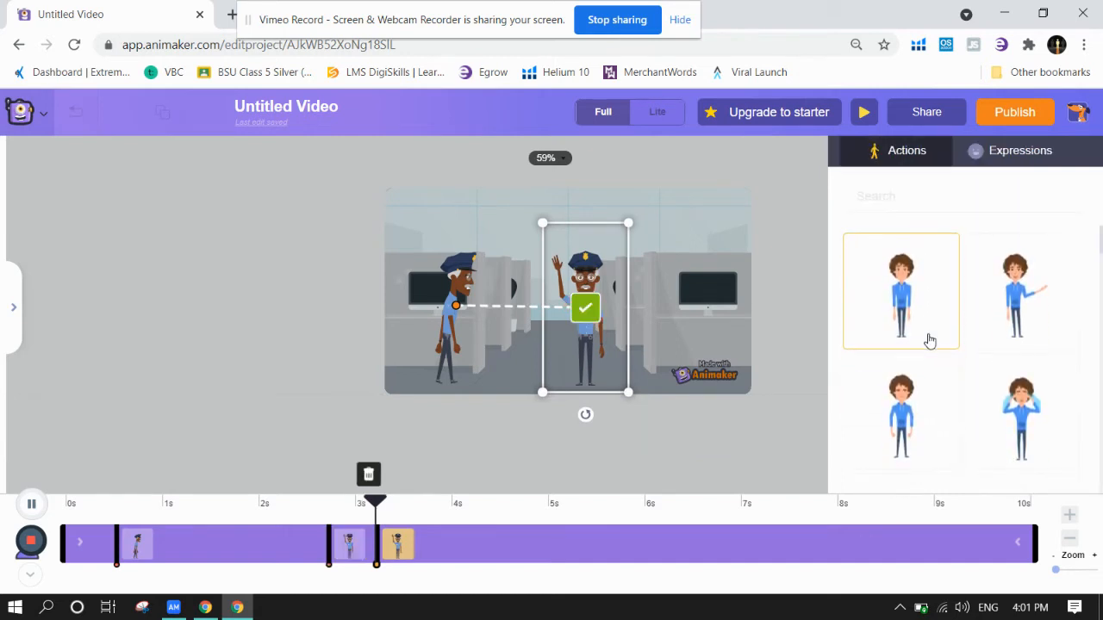
click(958, 198)
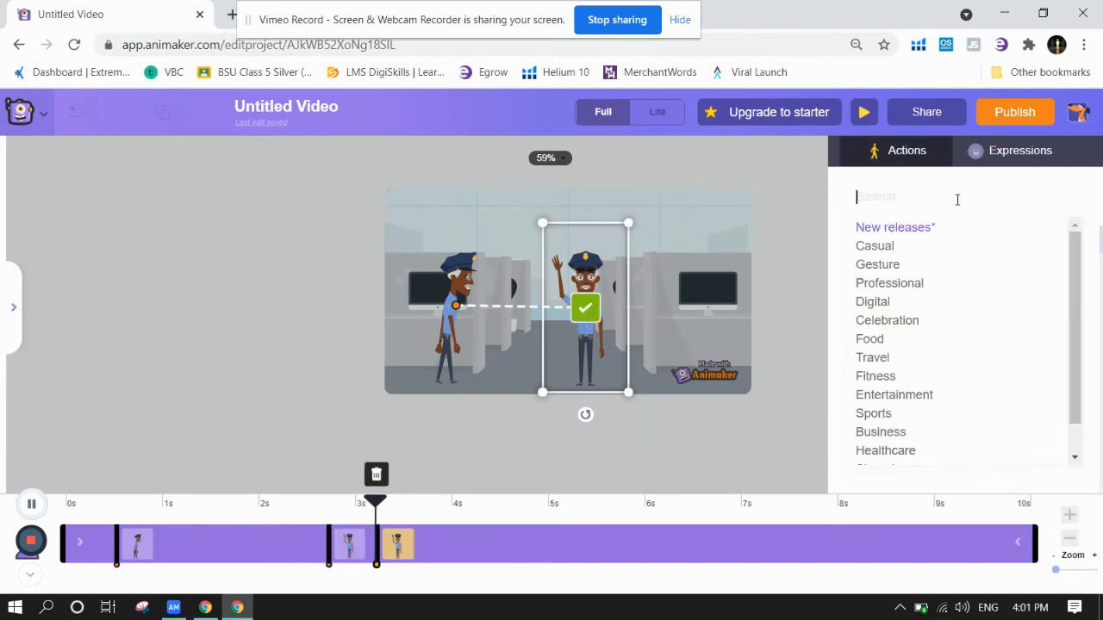
text(walk)
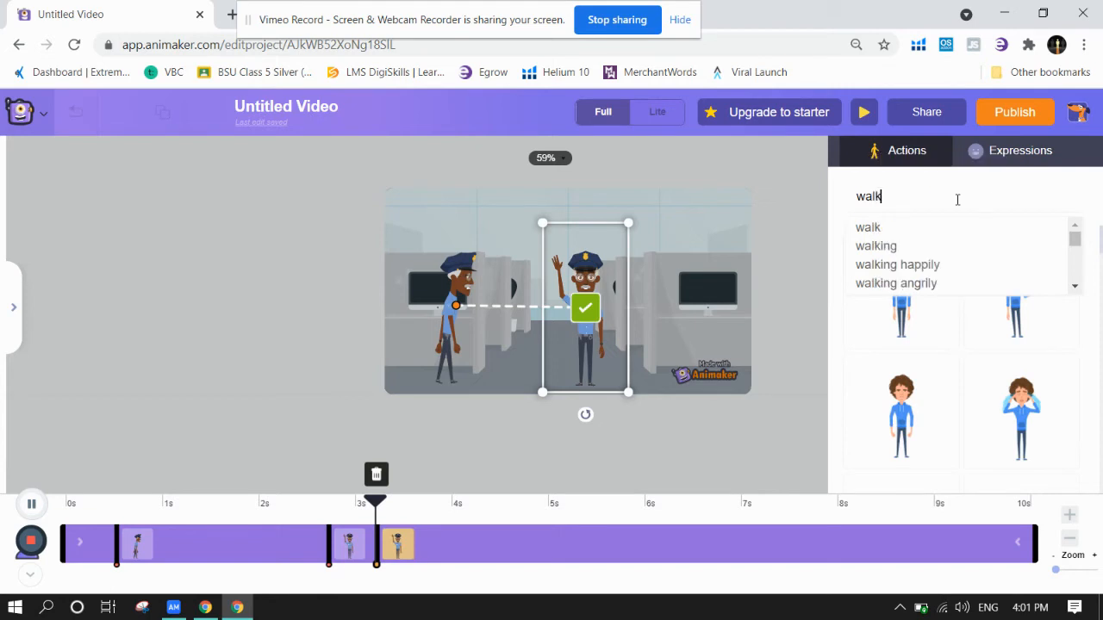
key(Return)
scroll(1090, 235, down, 3)
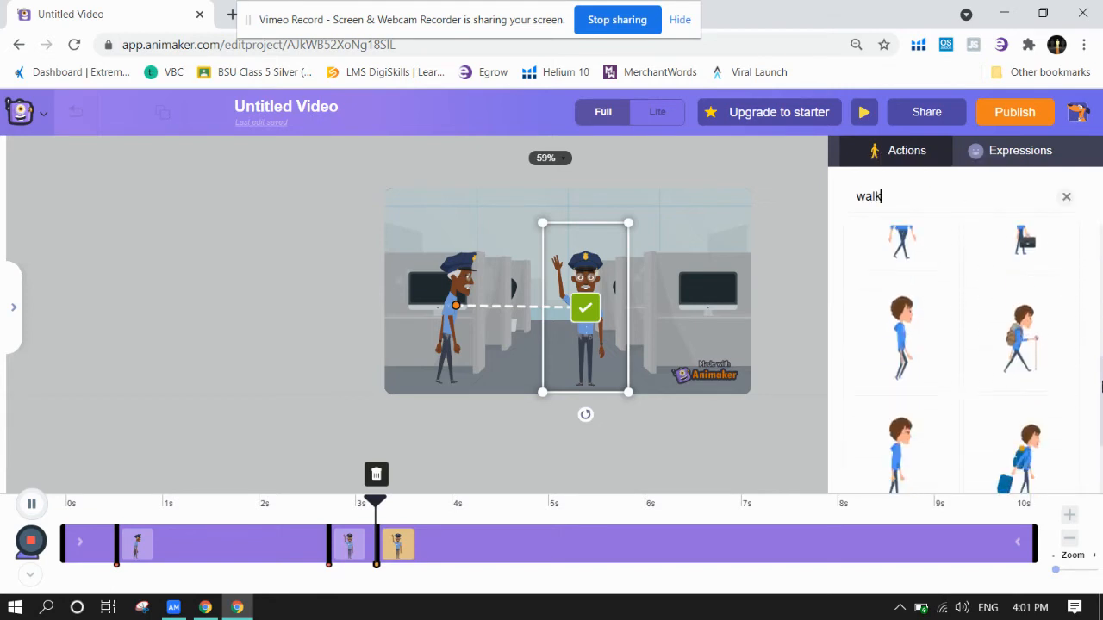
scroll(901, 470, down, 3)
click(901, 465)
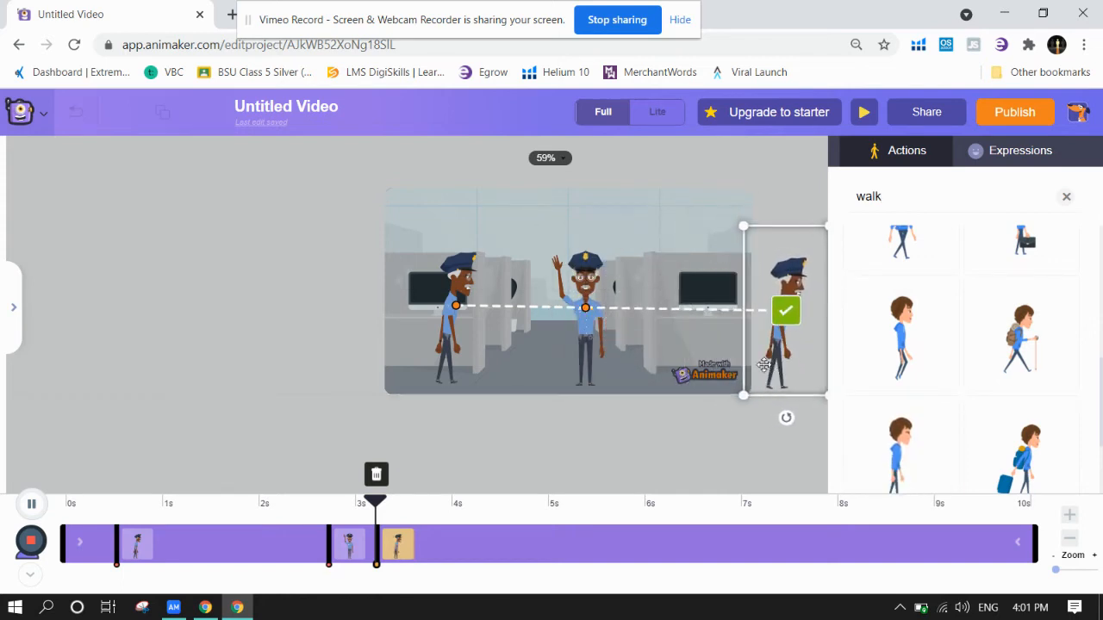
Move the officer's first action outside the scene's left edge and shift the third action to about 9.6 seconds.
click(427, 342)
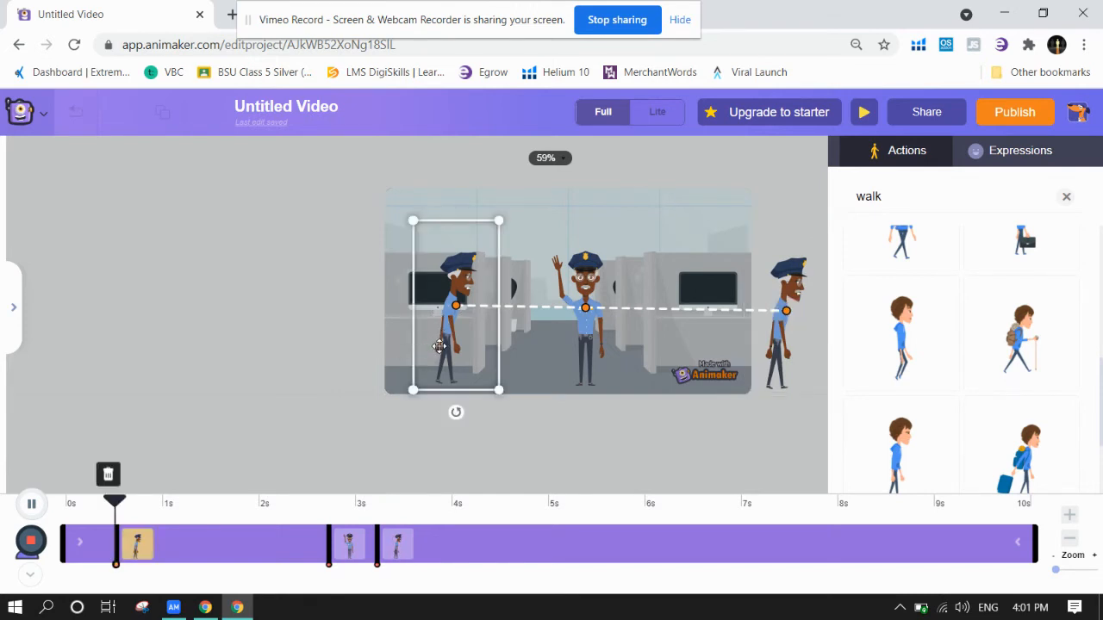
drag(439, 346, 315, 347)
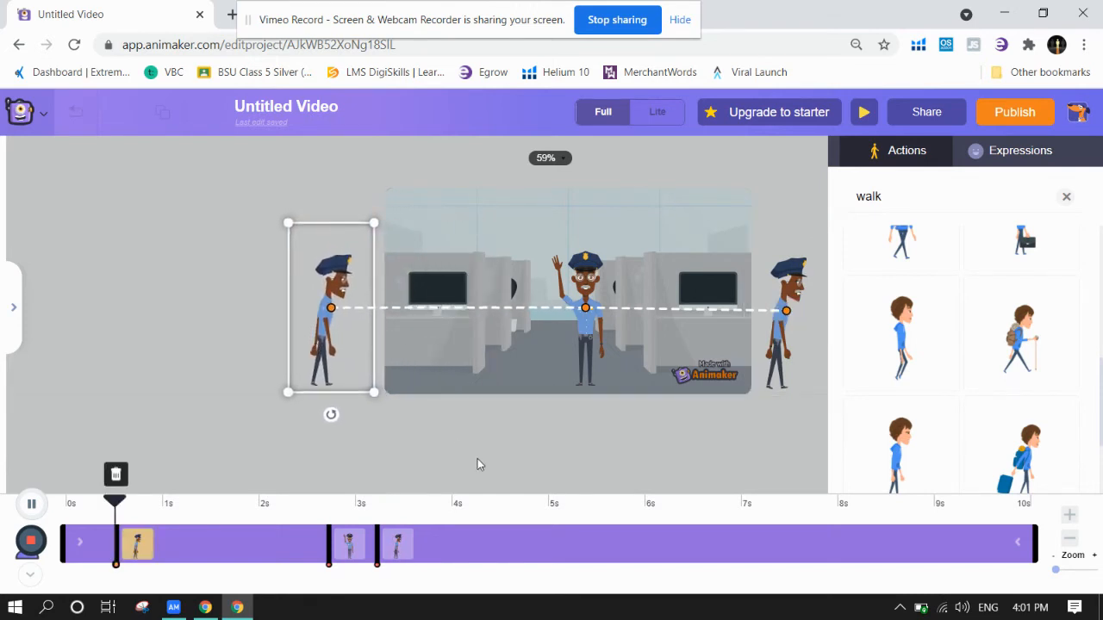
drag(388, 552, 1011, 538)
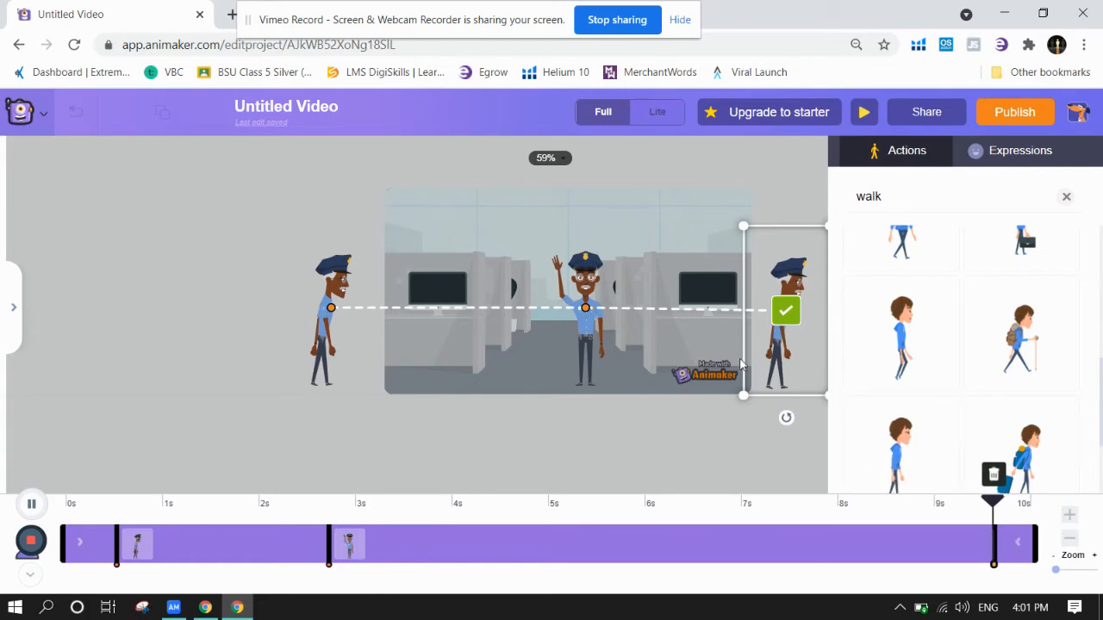
Apply the officer's three-action sequence and play the scene to preview it.
click(782, 314)
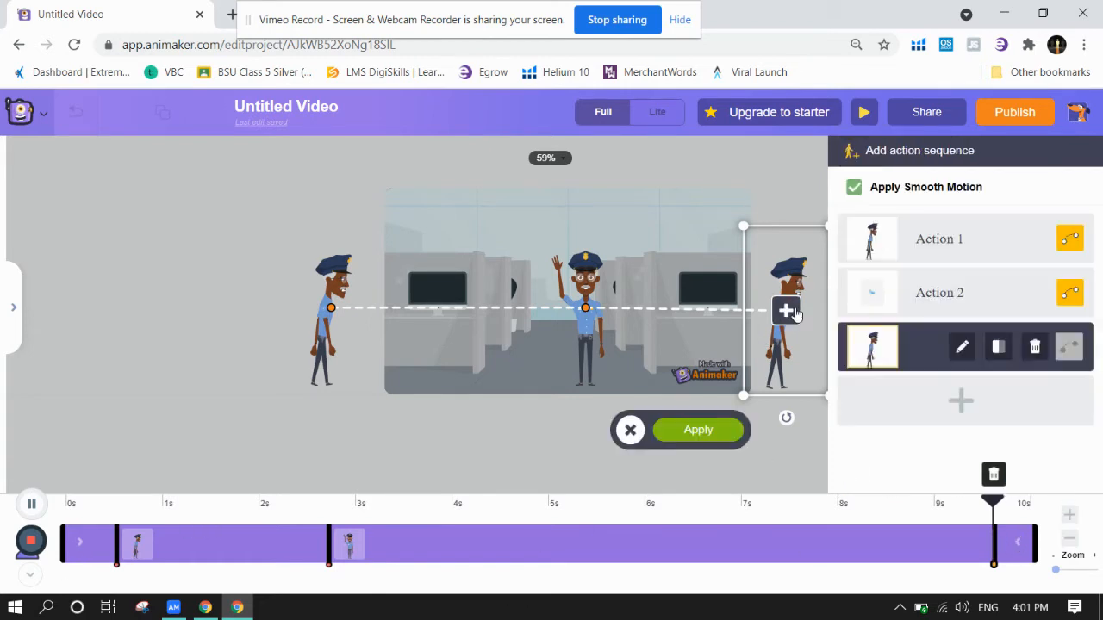
click(688, 434)
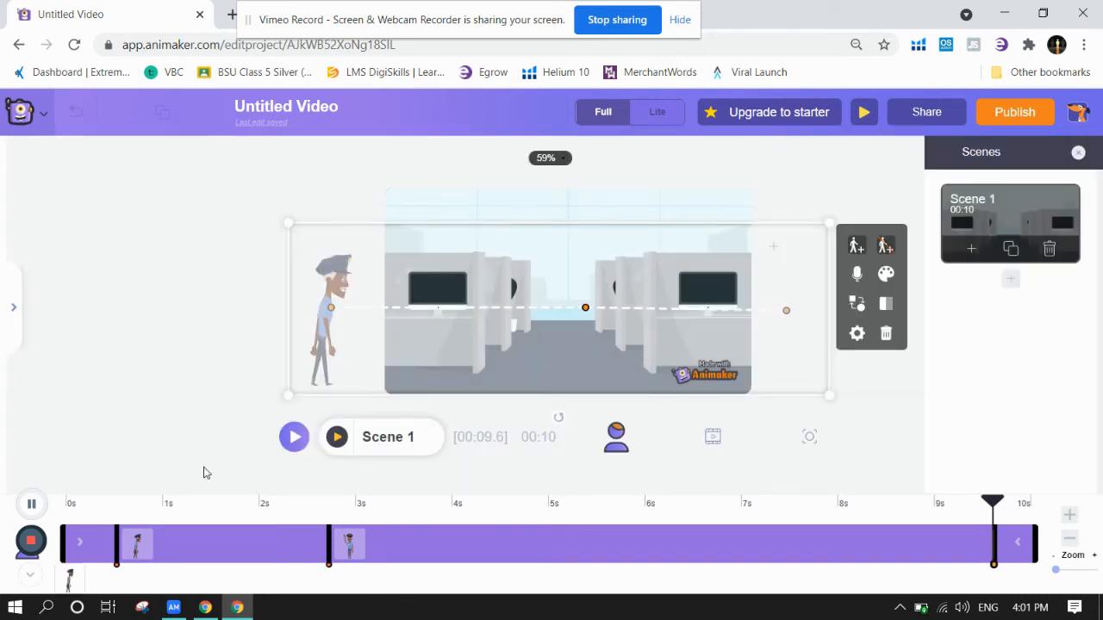
click(285, 448)
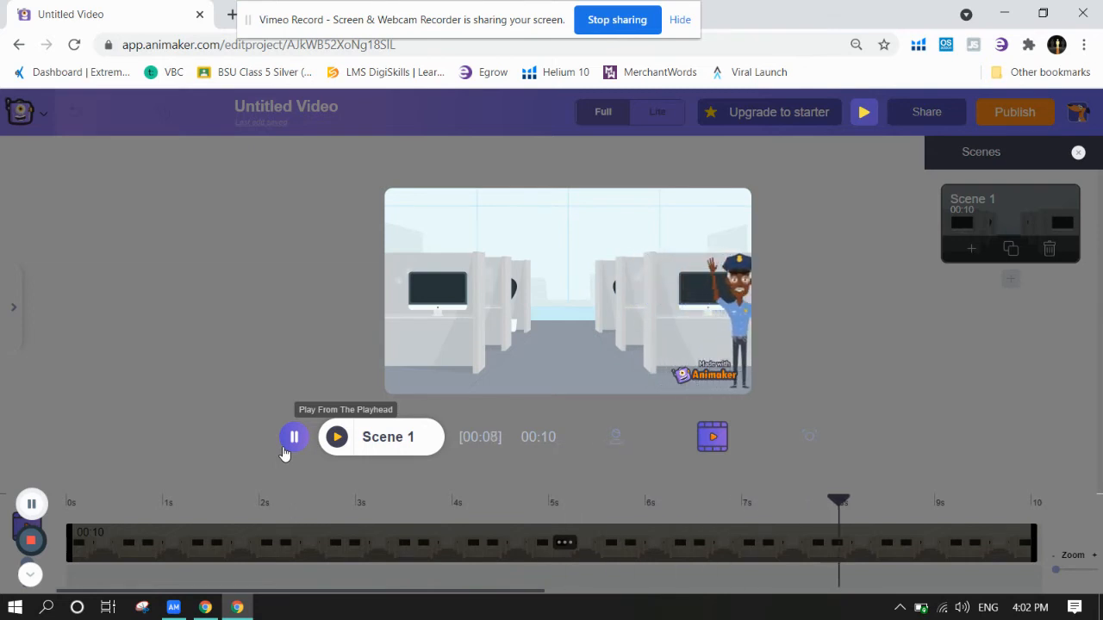
click(292, 438)
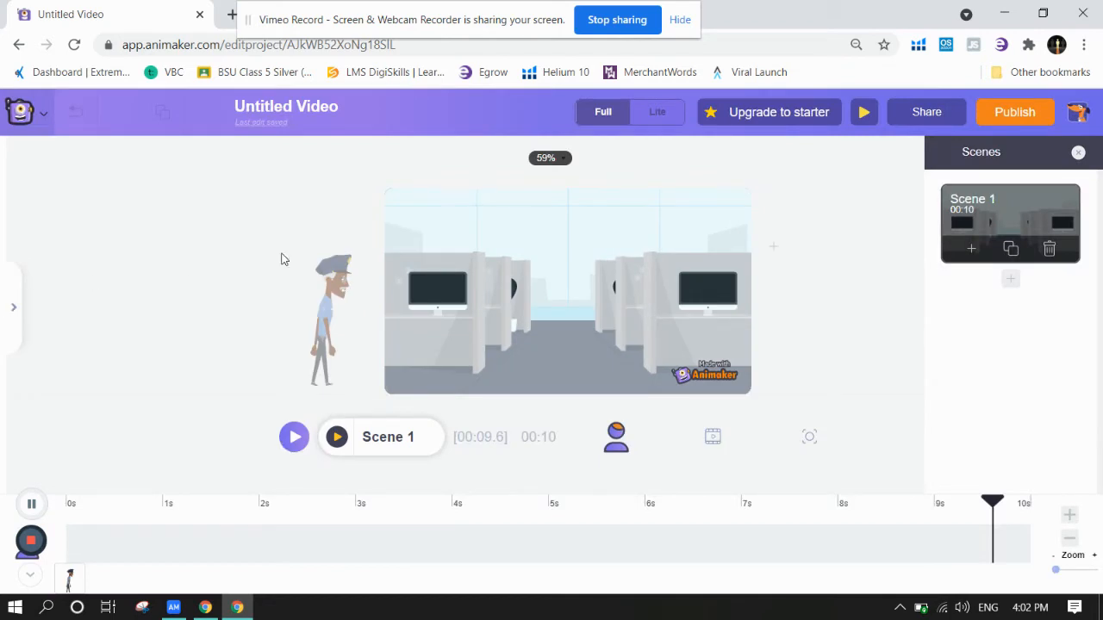
Remove the Action+ sequence from the officer and move him back into the scene, slightly left of centre.
click(320, 296)
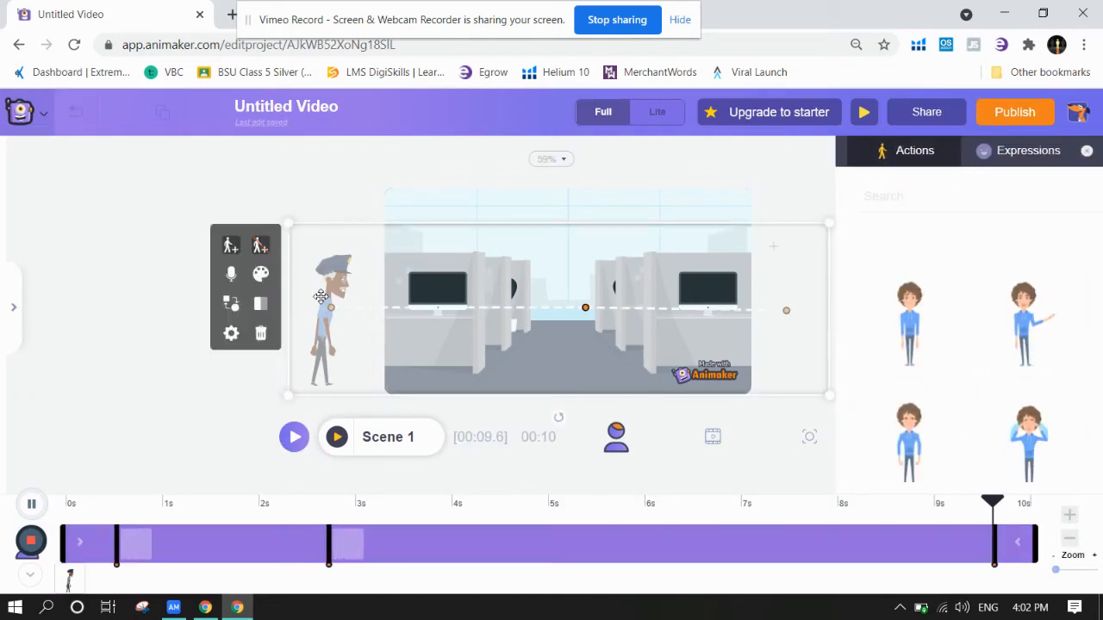
click(262, 247)
drag(323, 299, 510, 295)
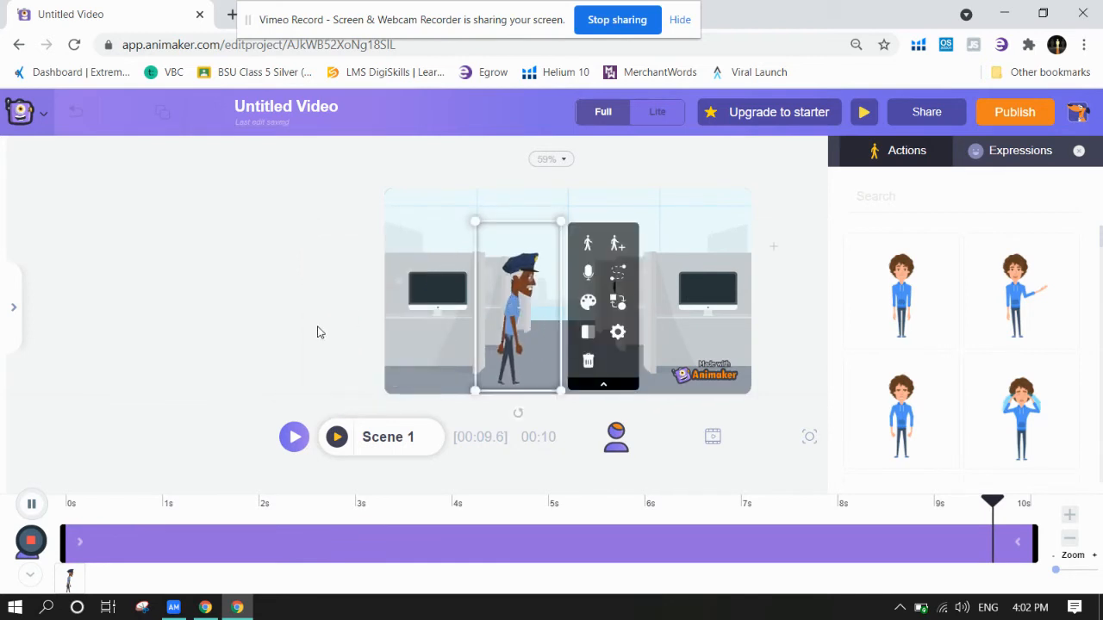
click(216, 324)
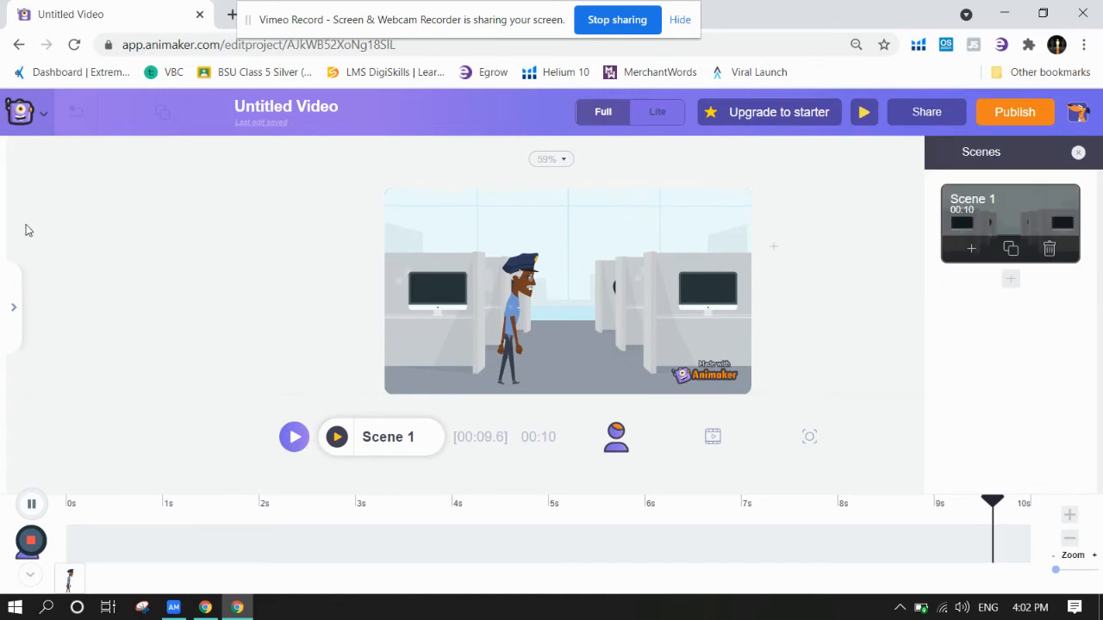
Add the red motorcycle from a property search for "Bike" and place it in front of the officer's lower body.
click(23, 330)
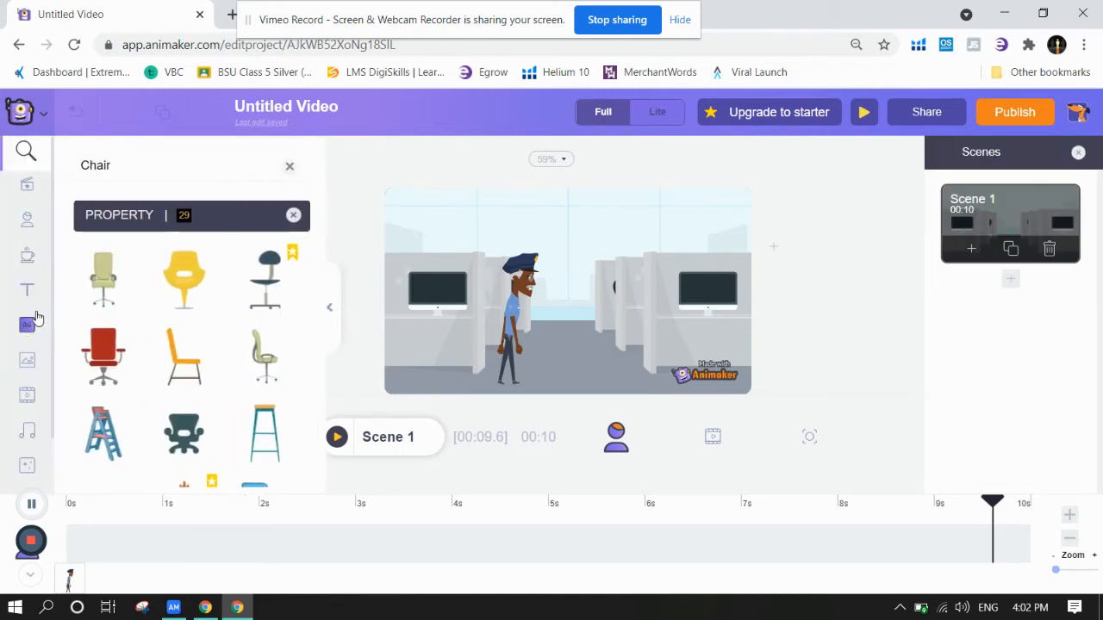
click(26, 256)
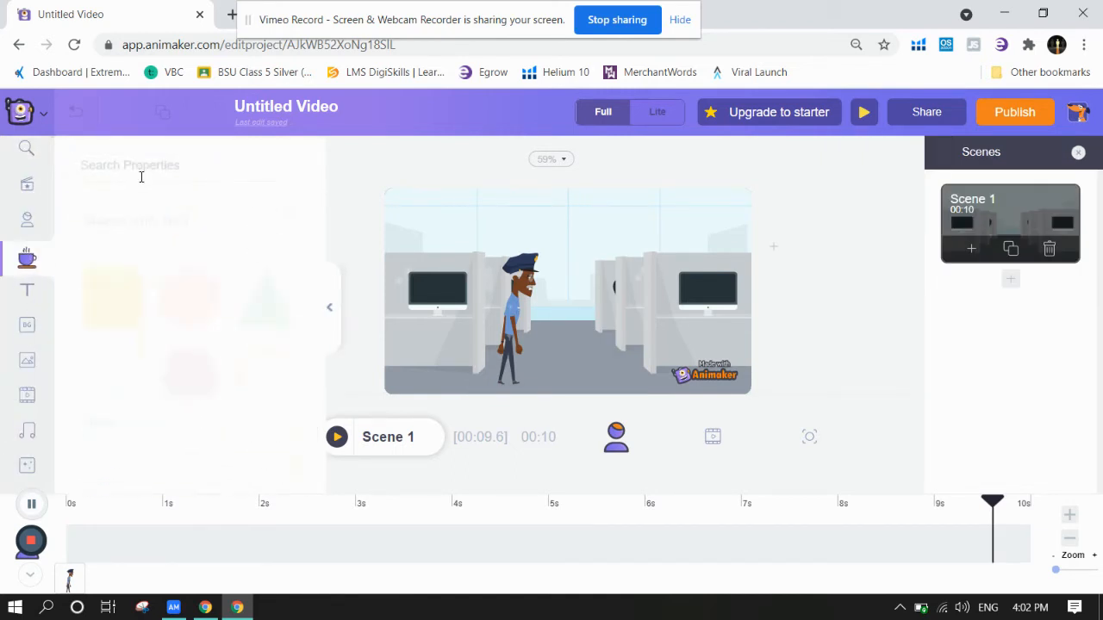
click(135, 168)
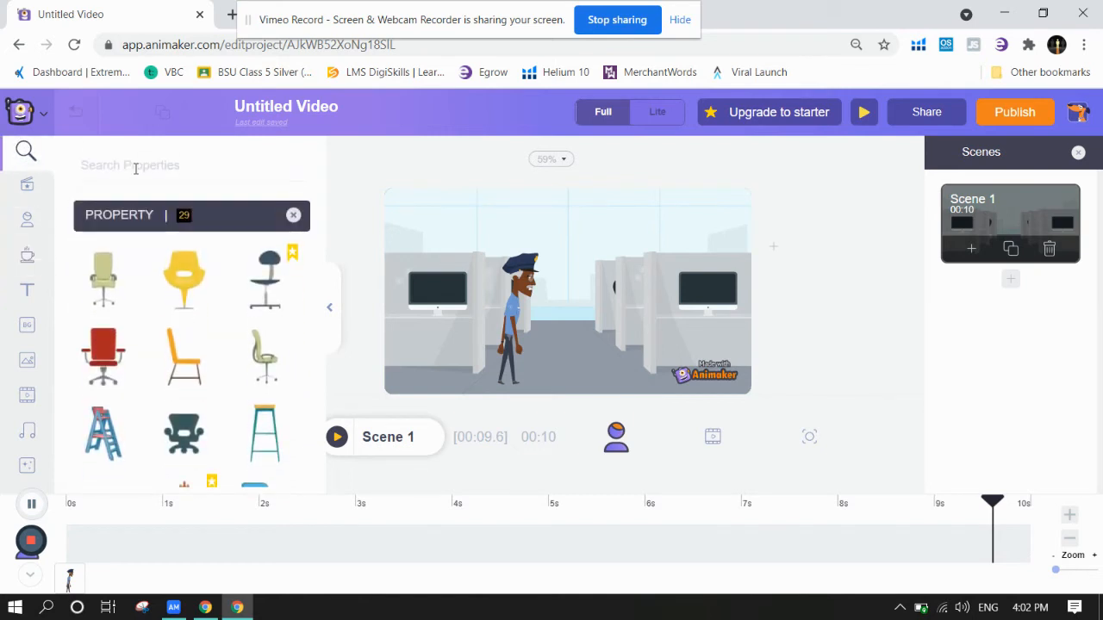
text(Bo)
key(BackSpace)
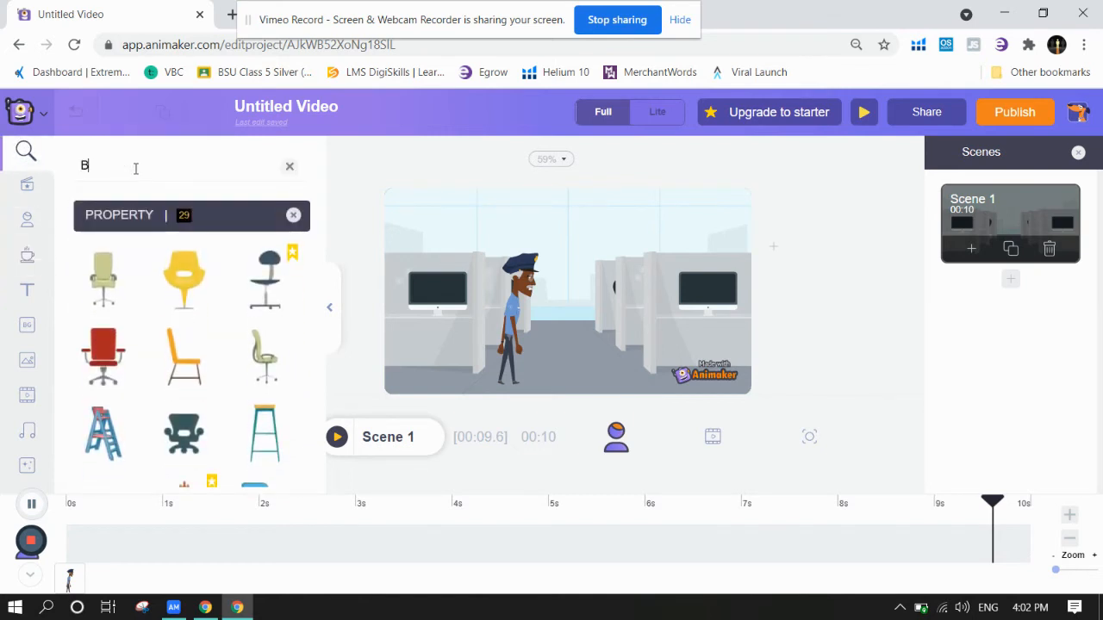
text(ike)
key(Return)
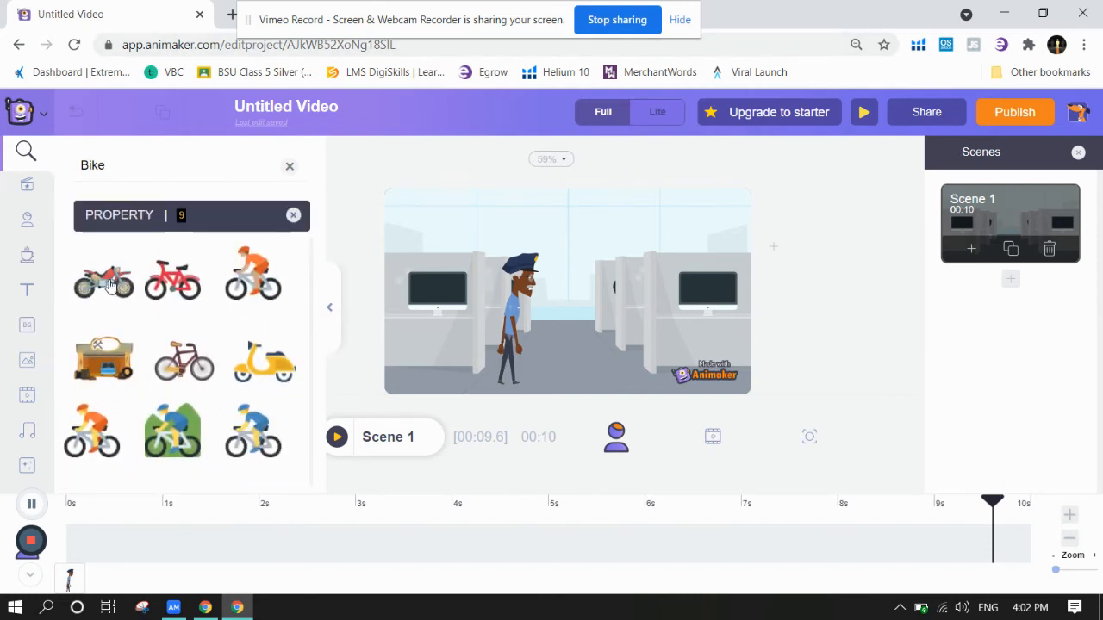
click(105, 285)
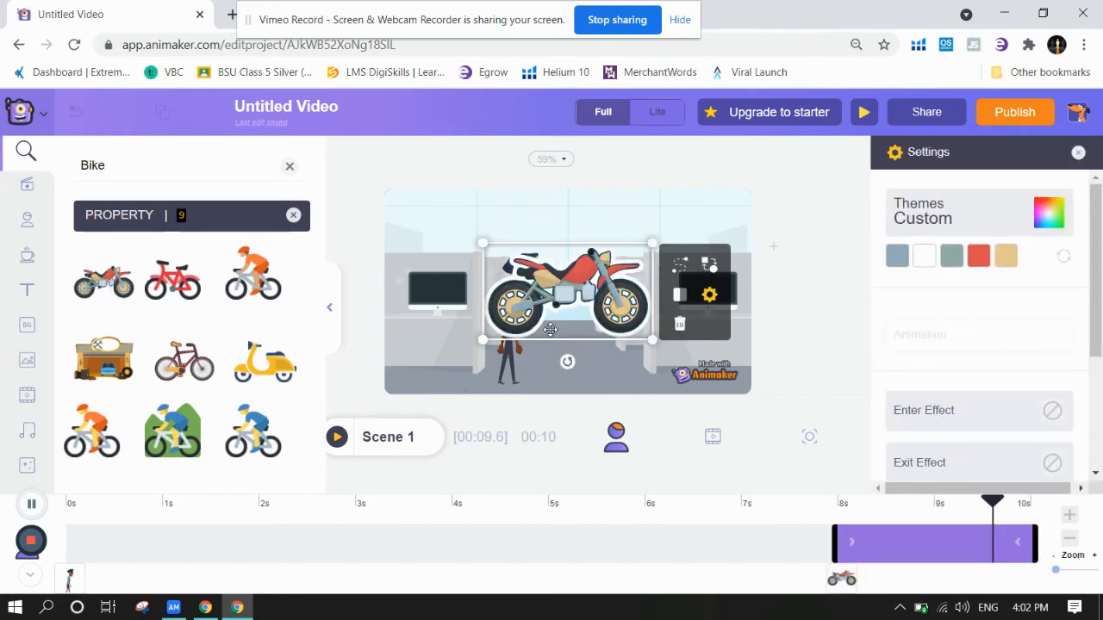
drag(548, 329, 511, 382)
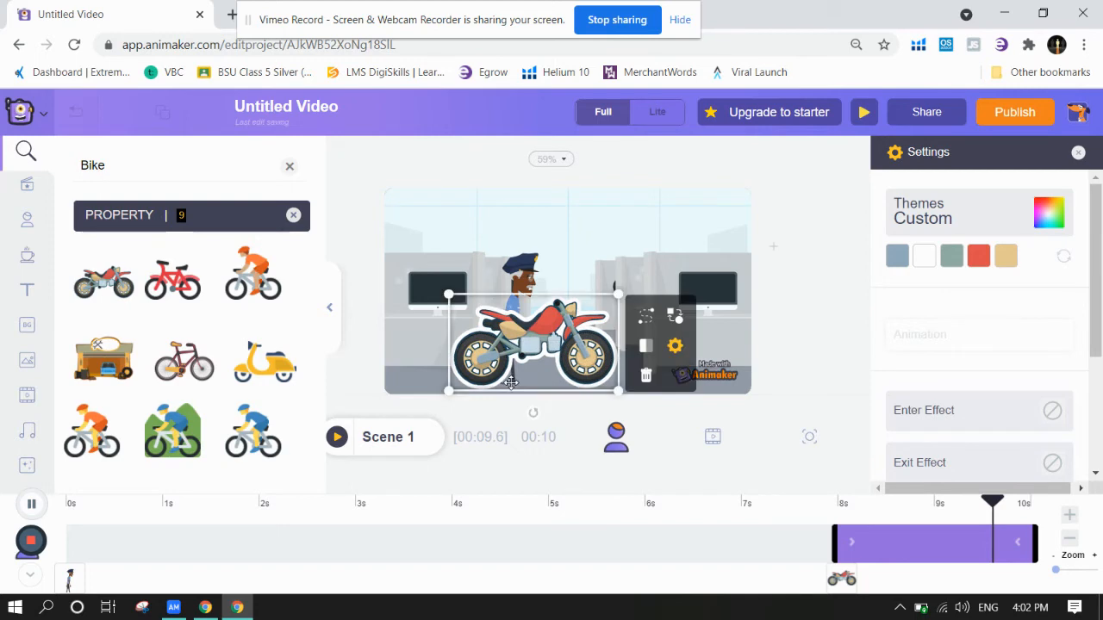
Search the officer's actions for "Ride bike" and apply the motorcycle-riding action.
click(521, 258)
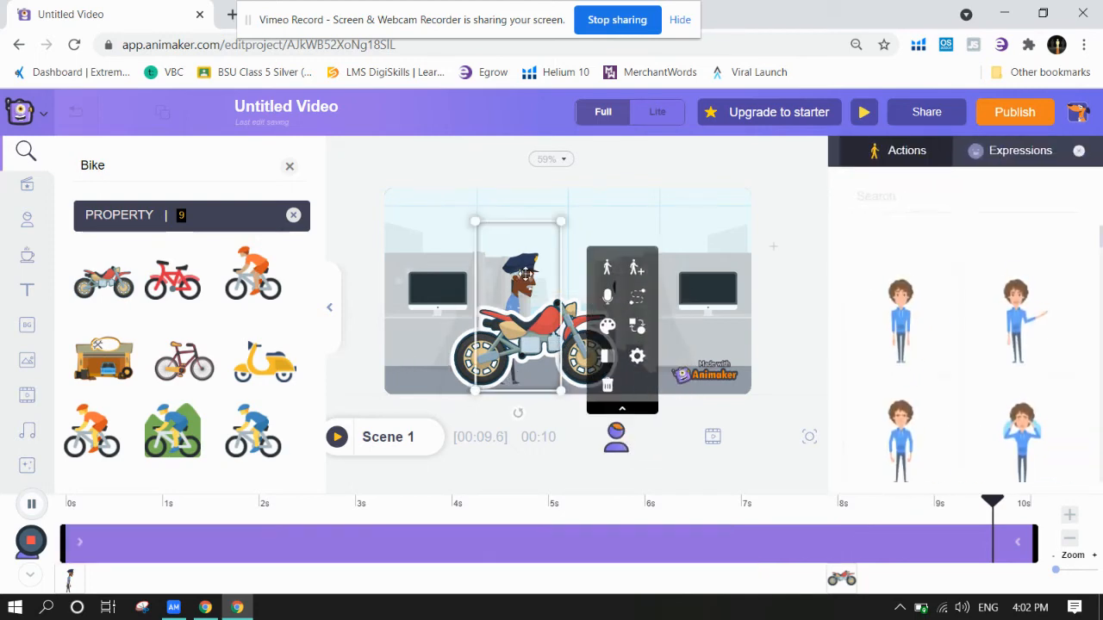
click(883, 206)
text(Ride)
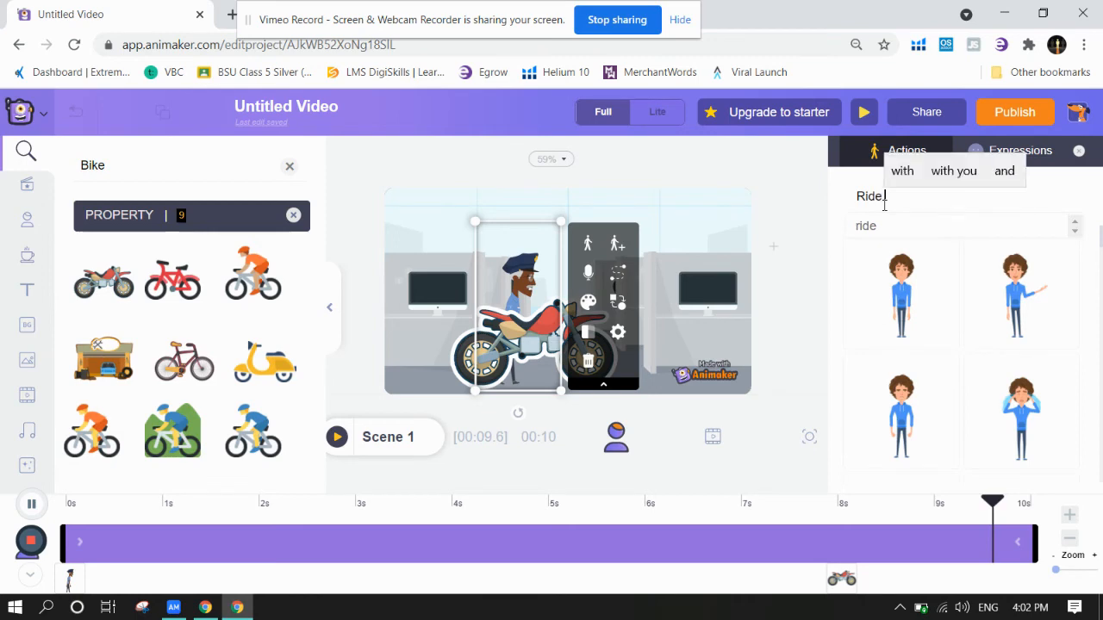
text( bike)
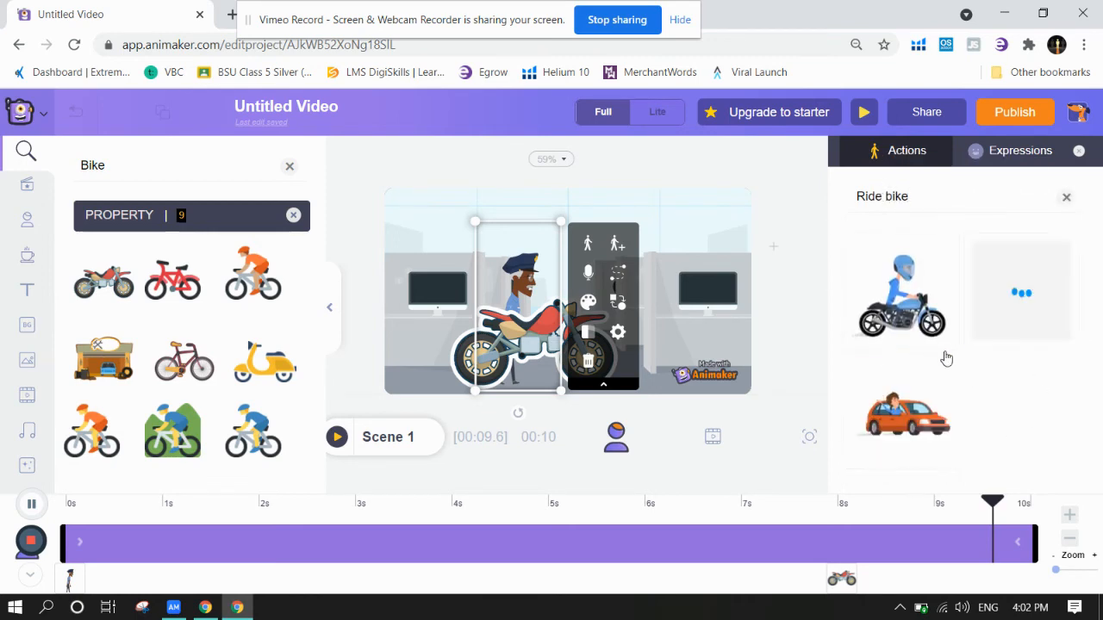
click(926, 263)
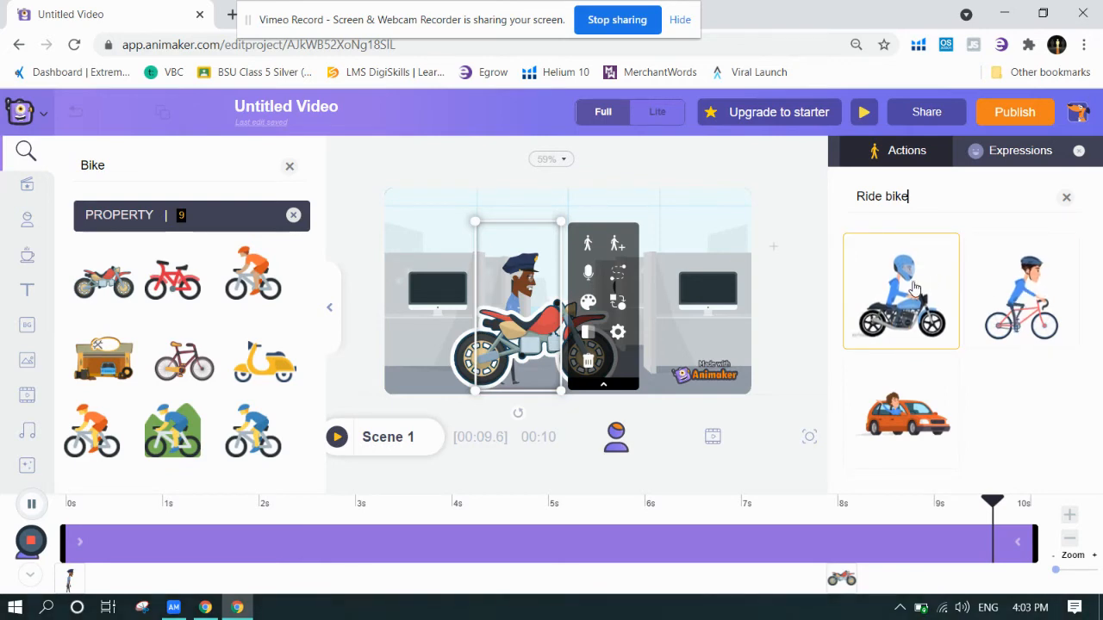
click(915, 287)
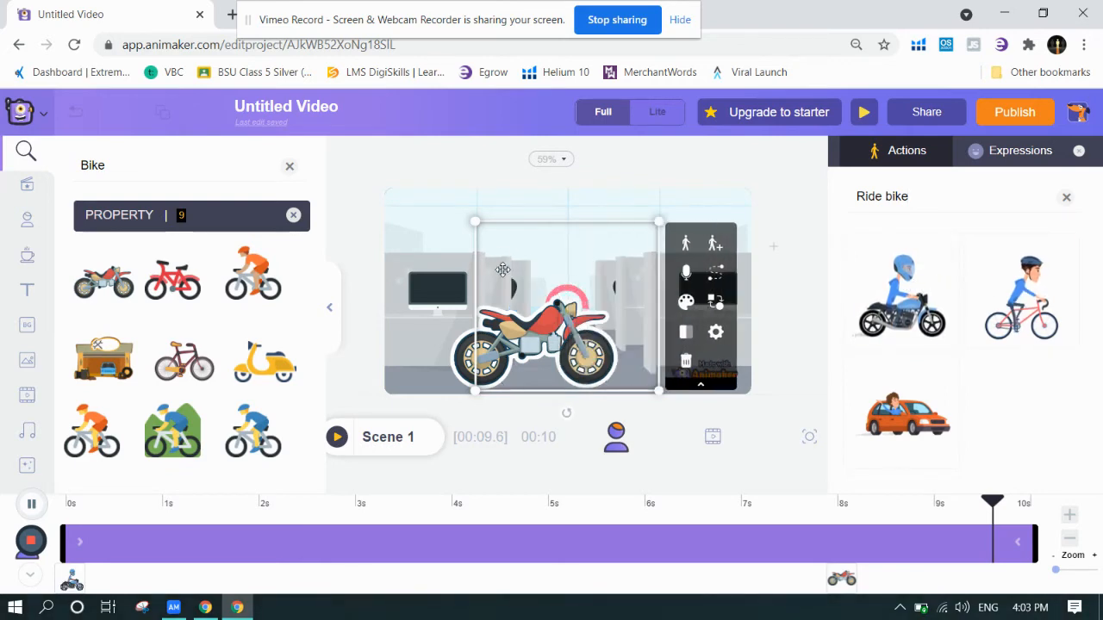
Delete the separate red motorcycle and place the riding officer on the floor in the left half of the scene.
drag(540, 343, 408, 300)
right_click(408, 303)
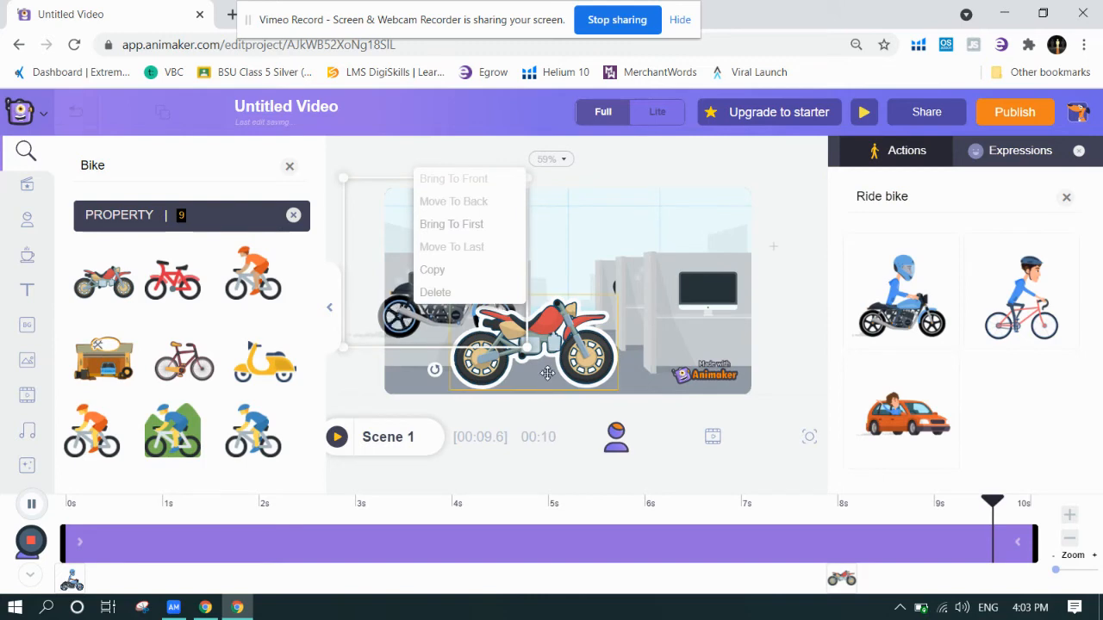
right_click(546, 370)
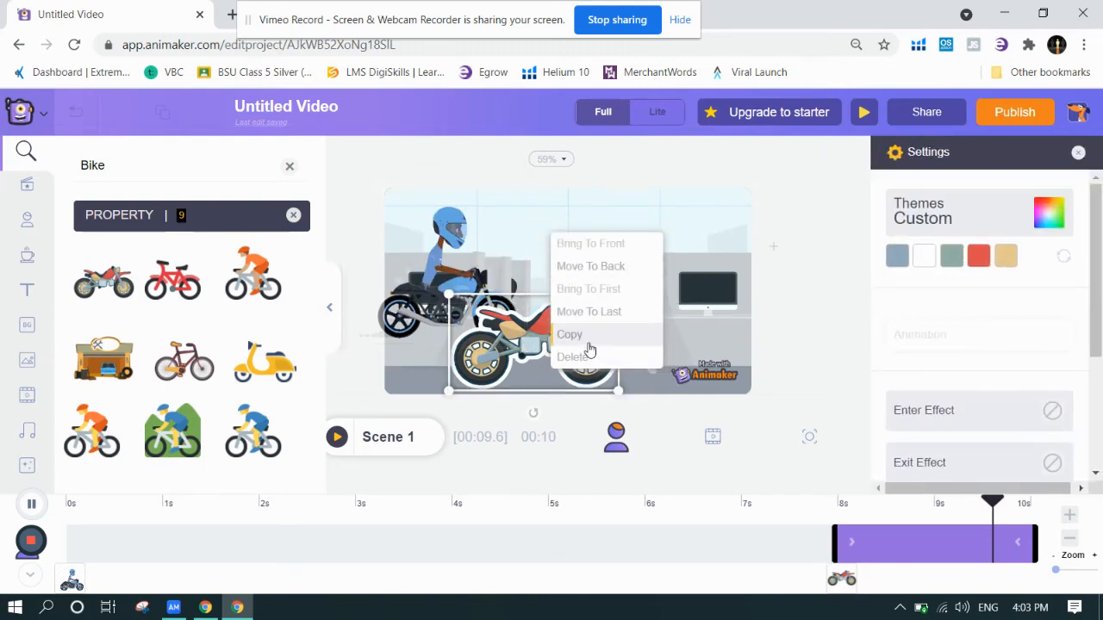
right_click(509, 349)
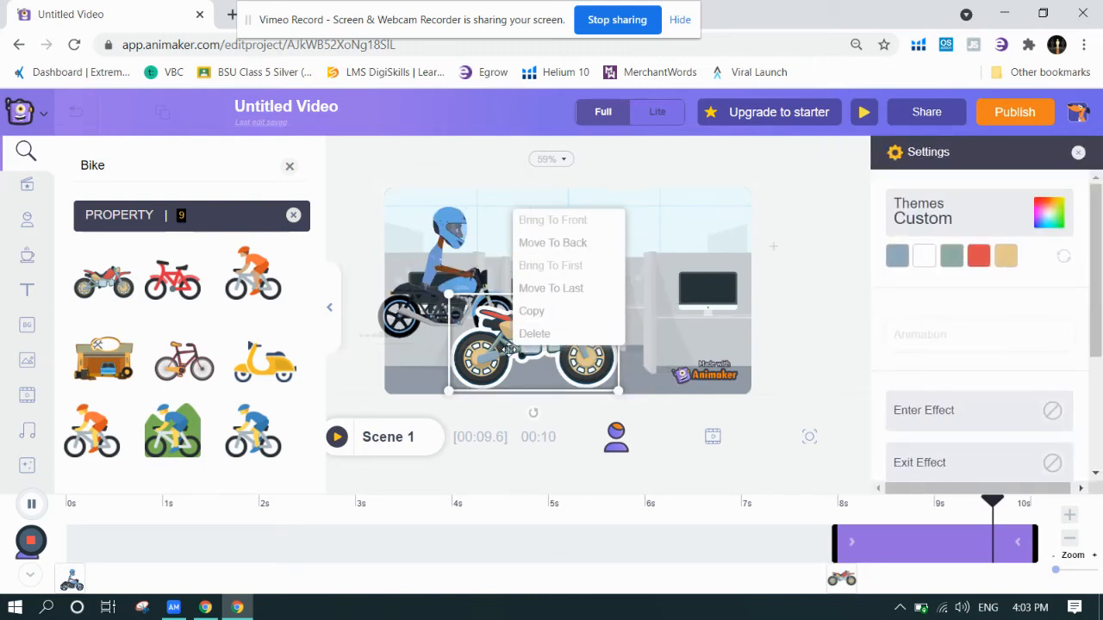
click(534, 333)
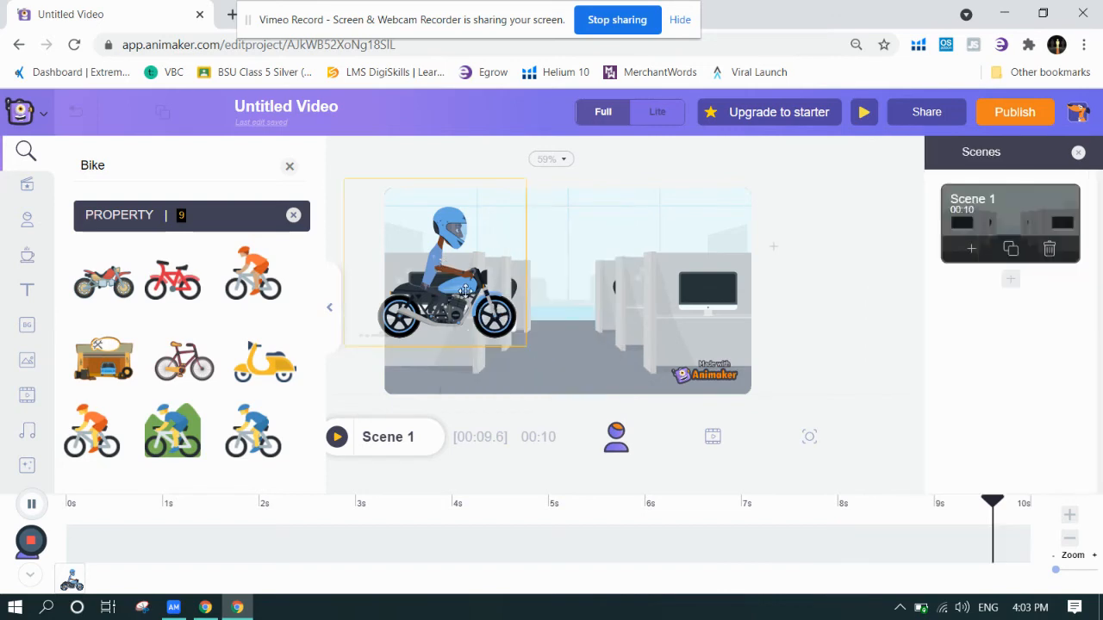
drag(427, 271, 475, 319)
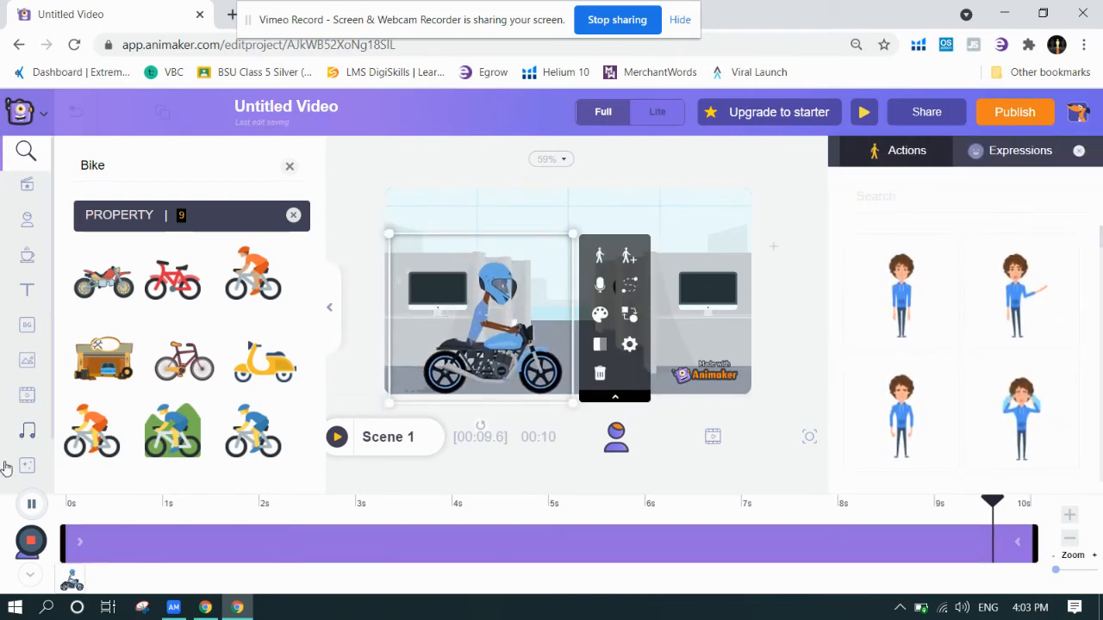
Replace the office background with the red city skyline from the City backgrounds.
click(26, 325)
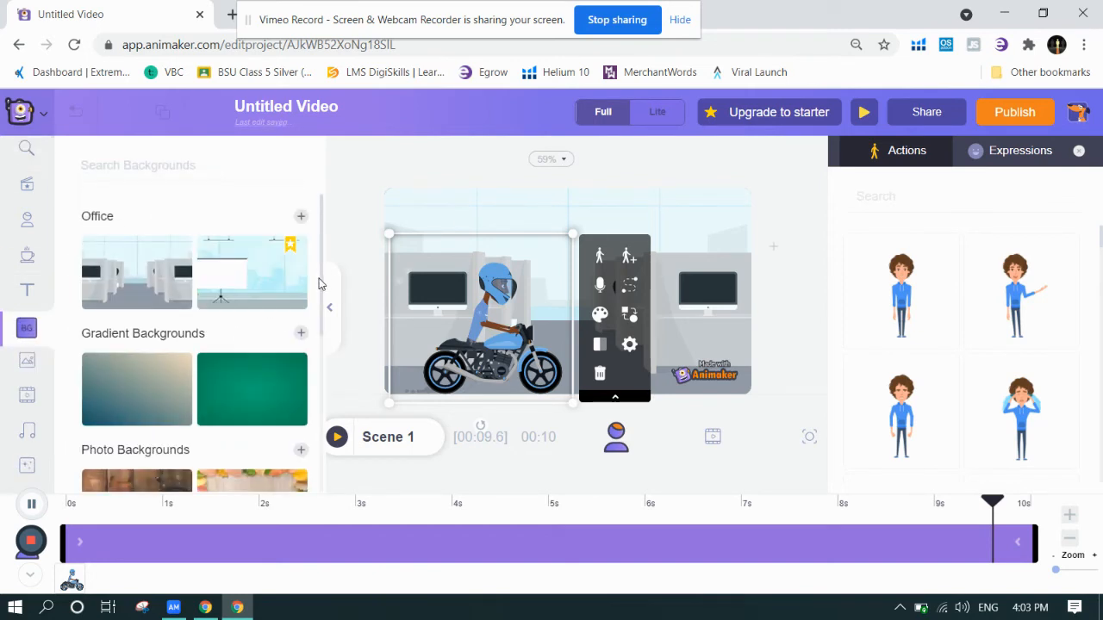
scroll(319, 282, down, 4)
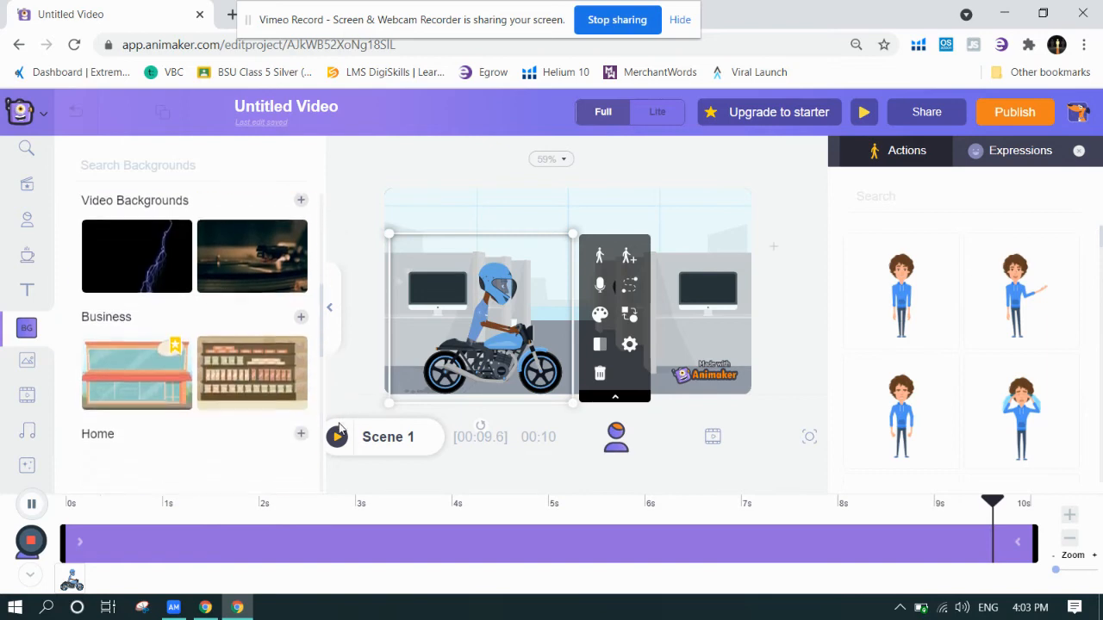
scroll(339, 428, down, 5)
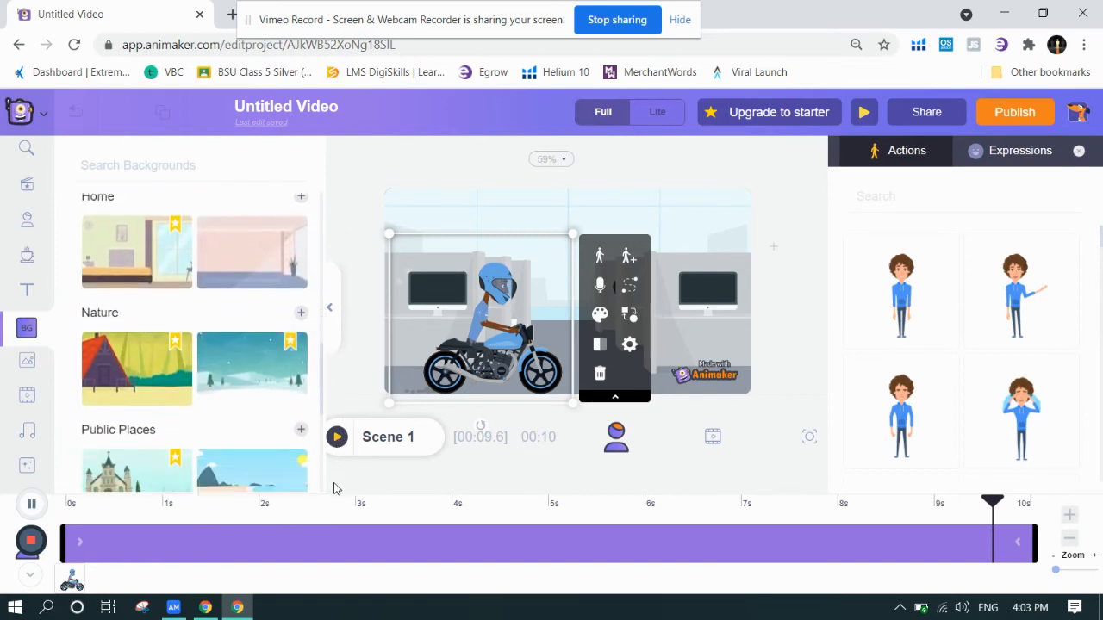
scroll(314, 470, down, 6)
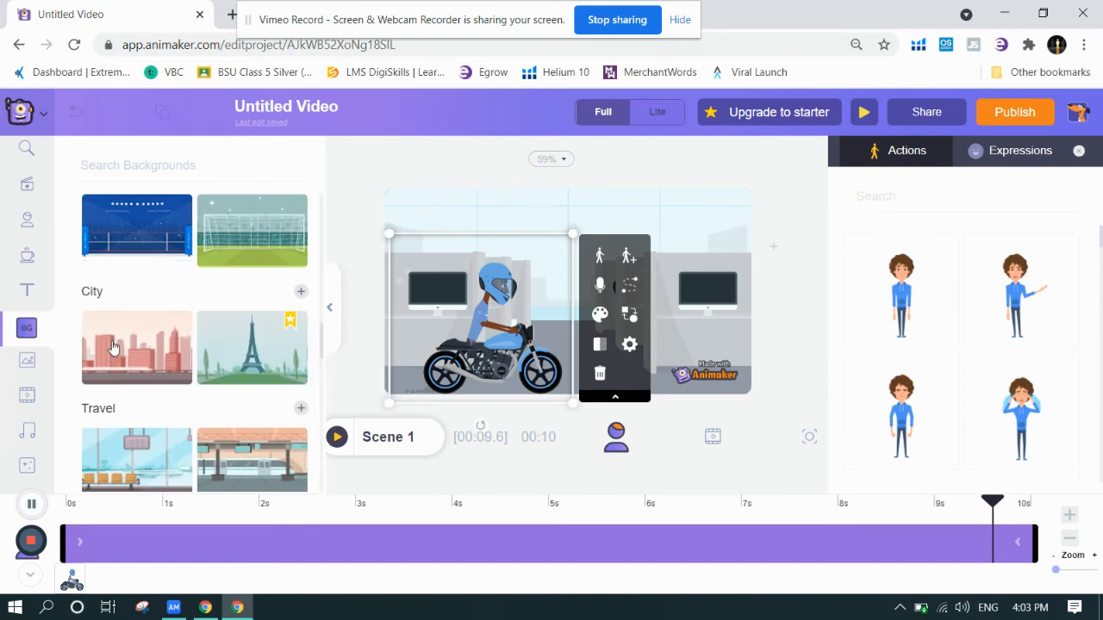
click(112, 346)
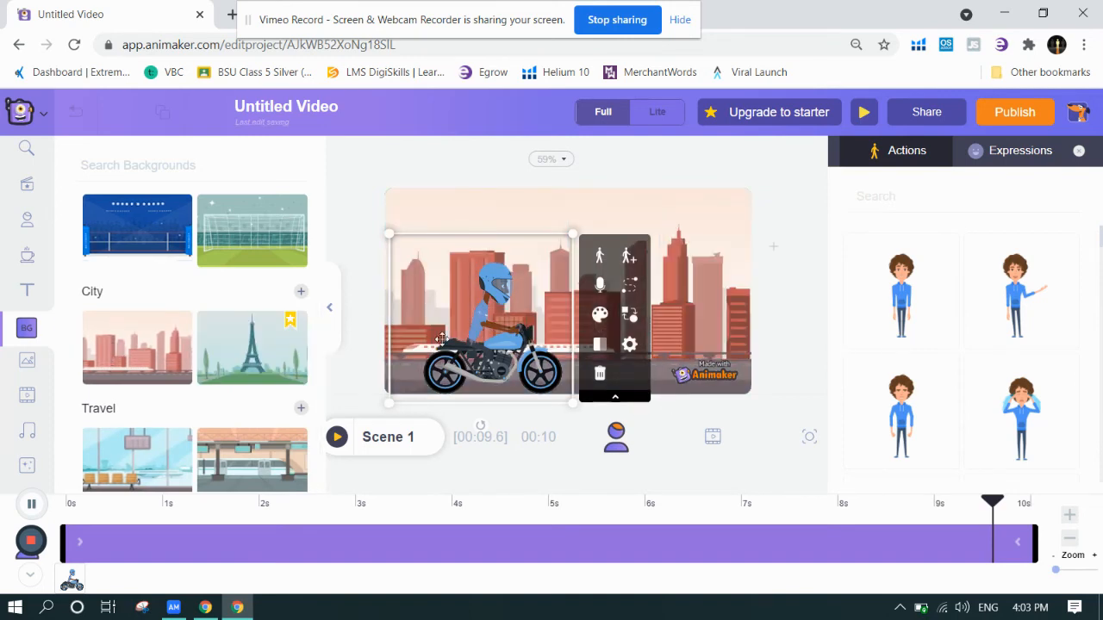
drag(418, 326, 496, 340)
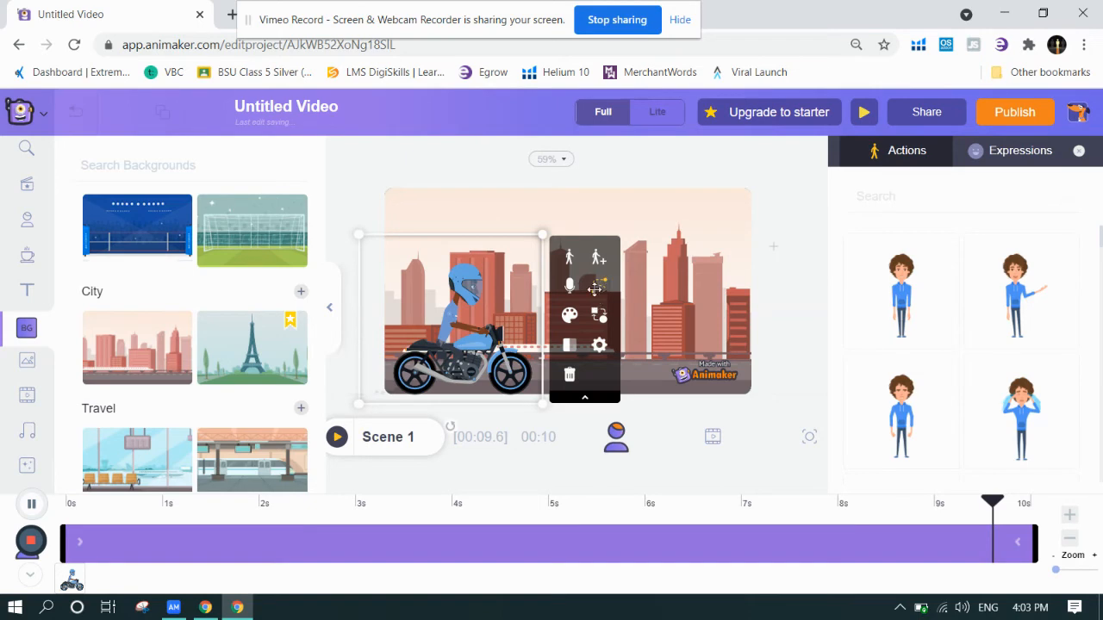
click(594, 289)
drag(593, 369, 810, 349)
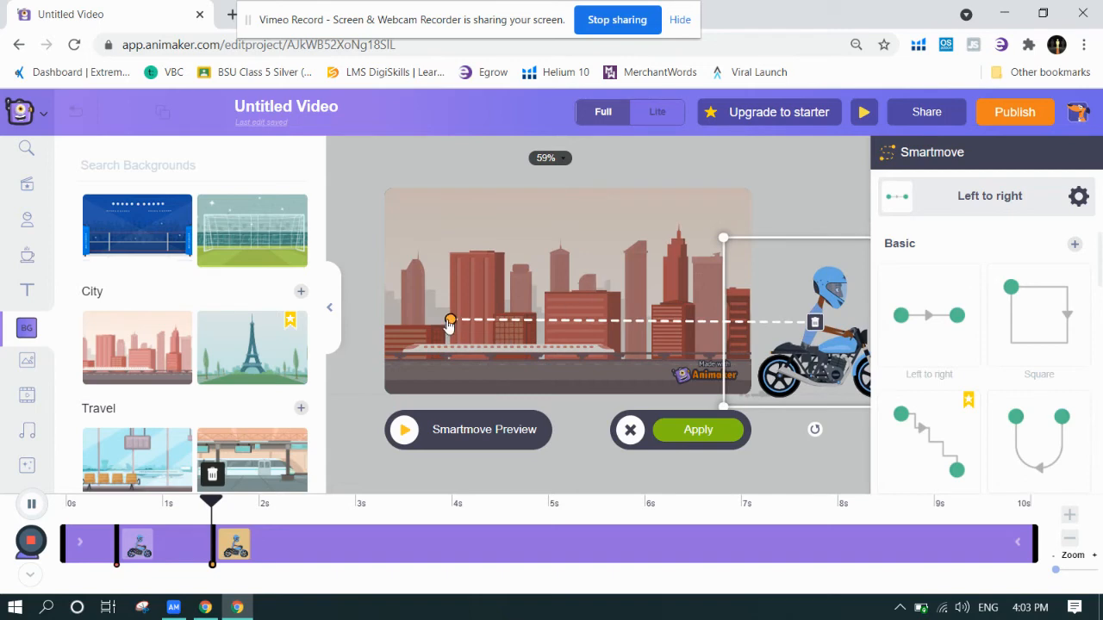
click(448, 322)
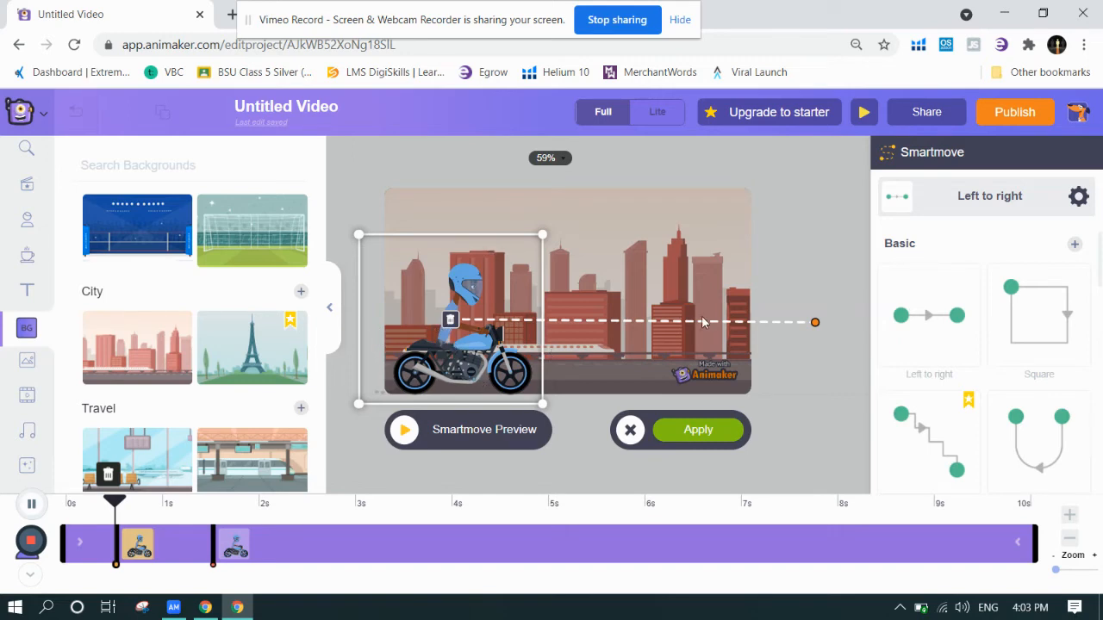
click(814, 324)
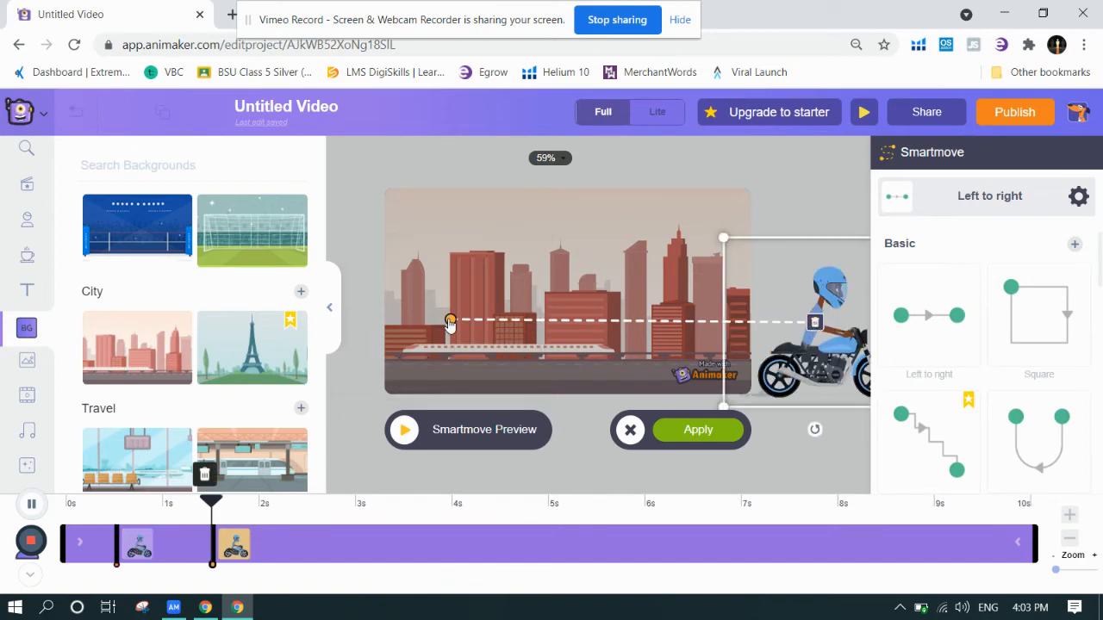
click(449, 322)
drag(441, 355, 291, 364)
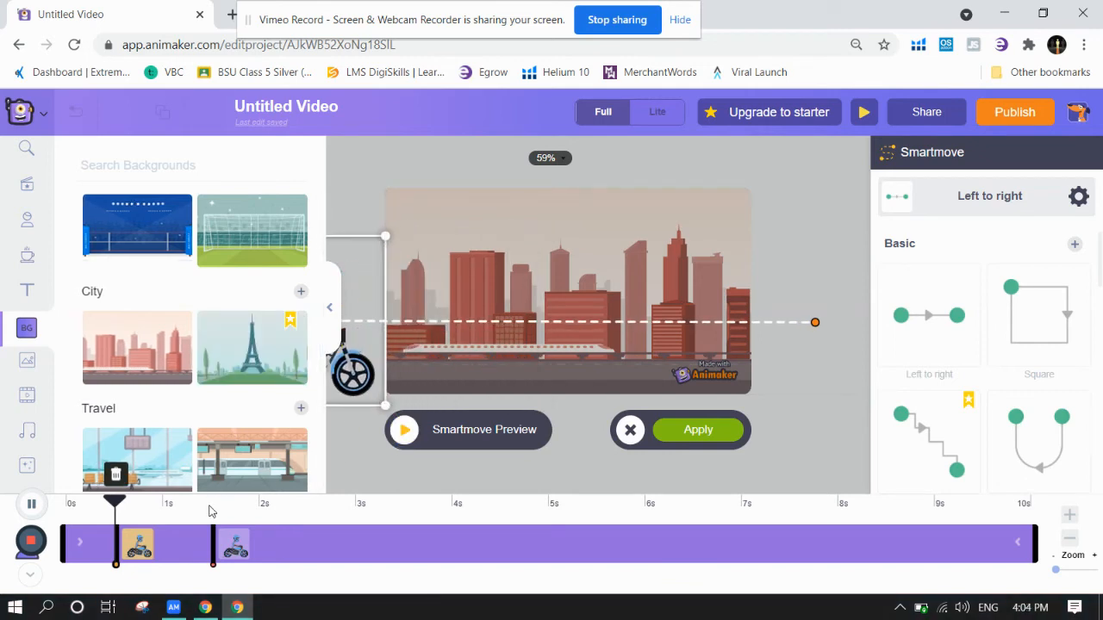
mouse_move(214, 540)
mouse_down()
mouse_move(571, 541)
mouse_move(860, 505)
mouse_move(849, 498)
mouse_up()
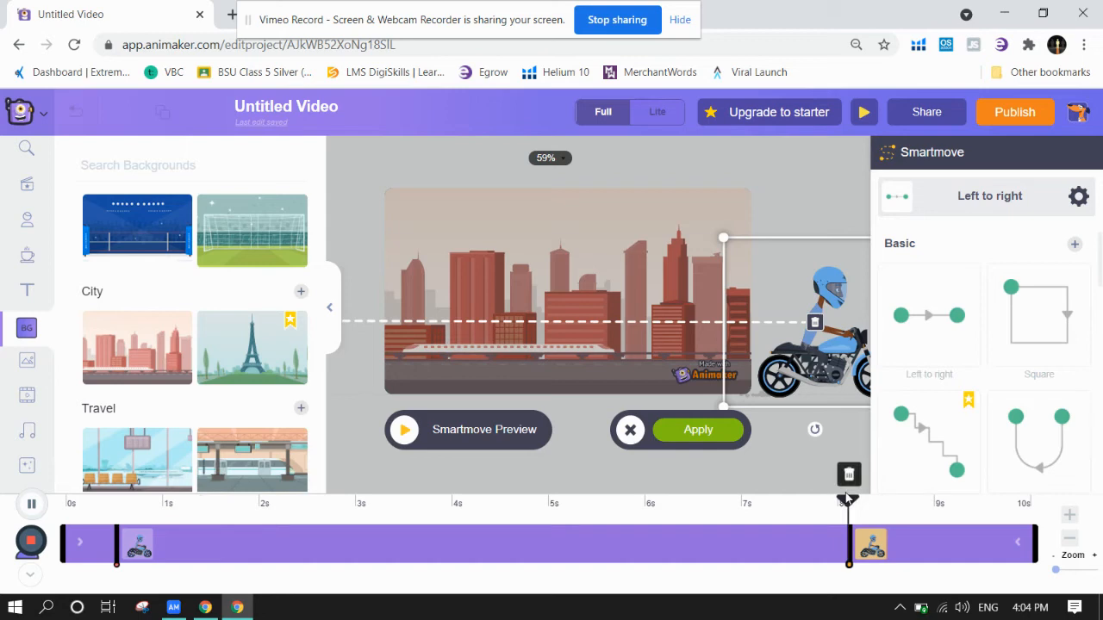
click(1071, 517)
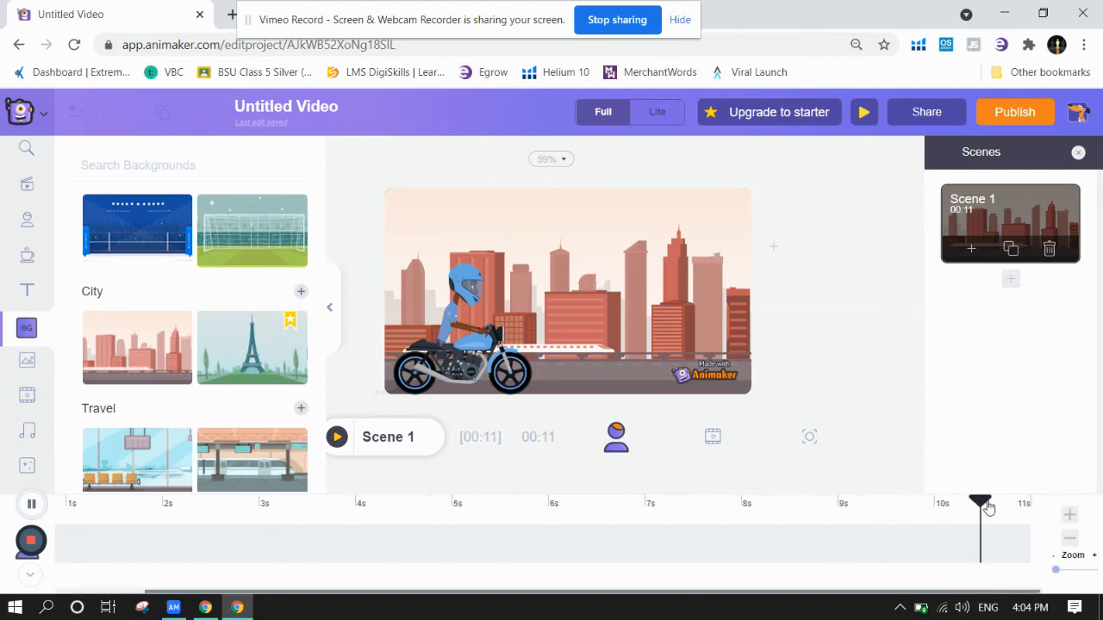
click(1066, 539)
From the scene's start, apply a left-to-right Smartmove taking the motorcycle rider from beyond the scene's left edge to beyond its right edge.
drag(1029, 510, 53, 516)
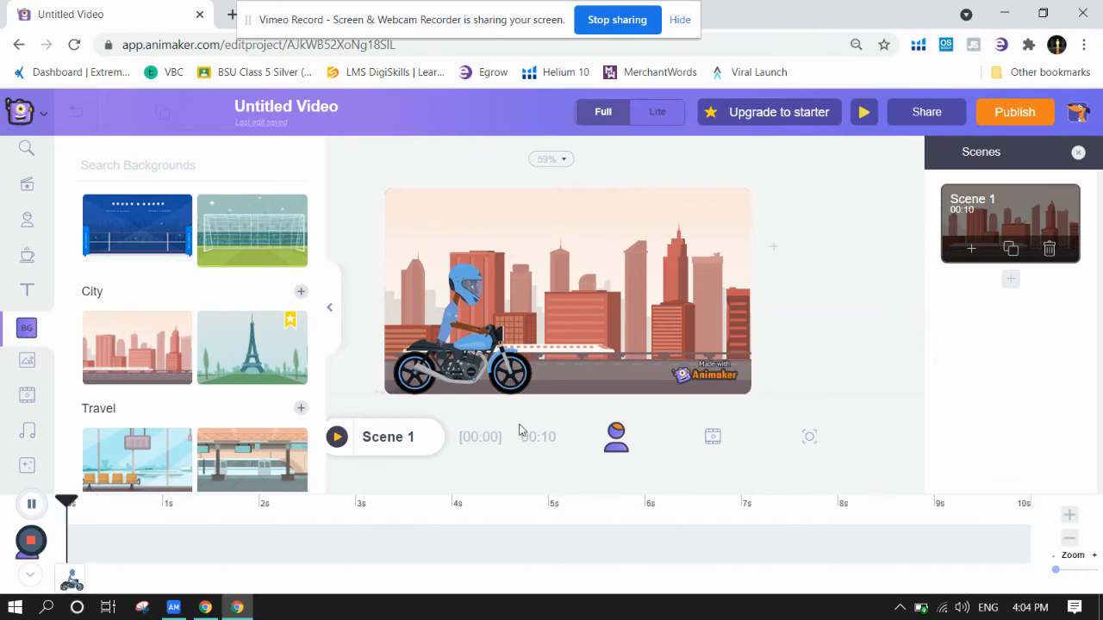
click(709, 436)
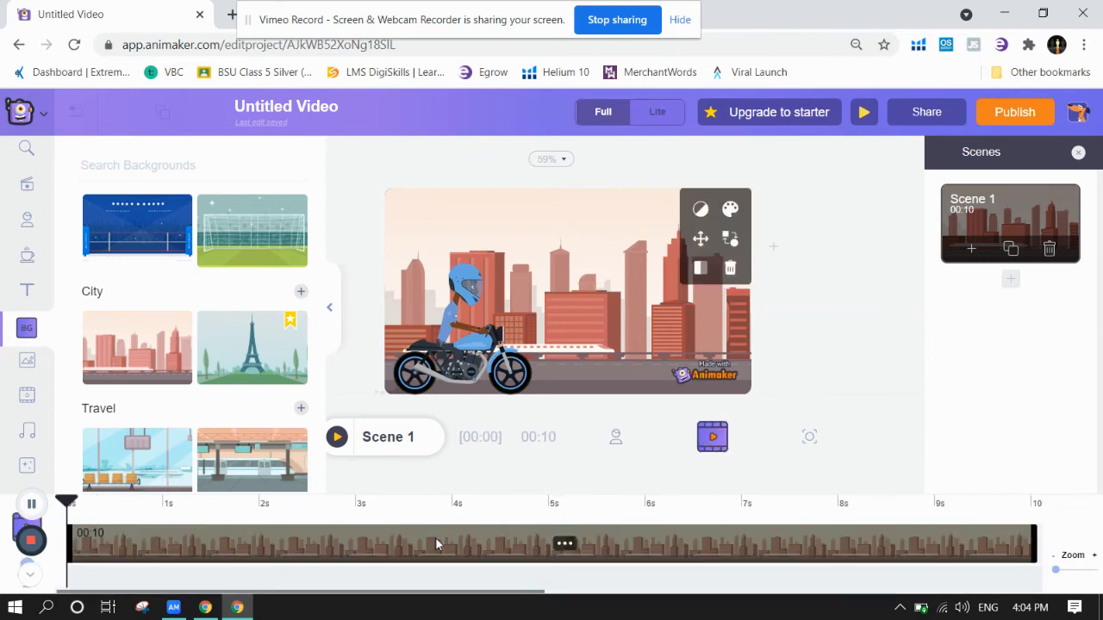
drag(489, 344, 331, 348)
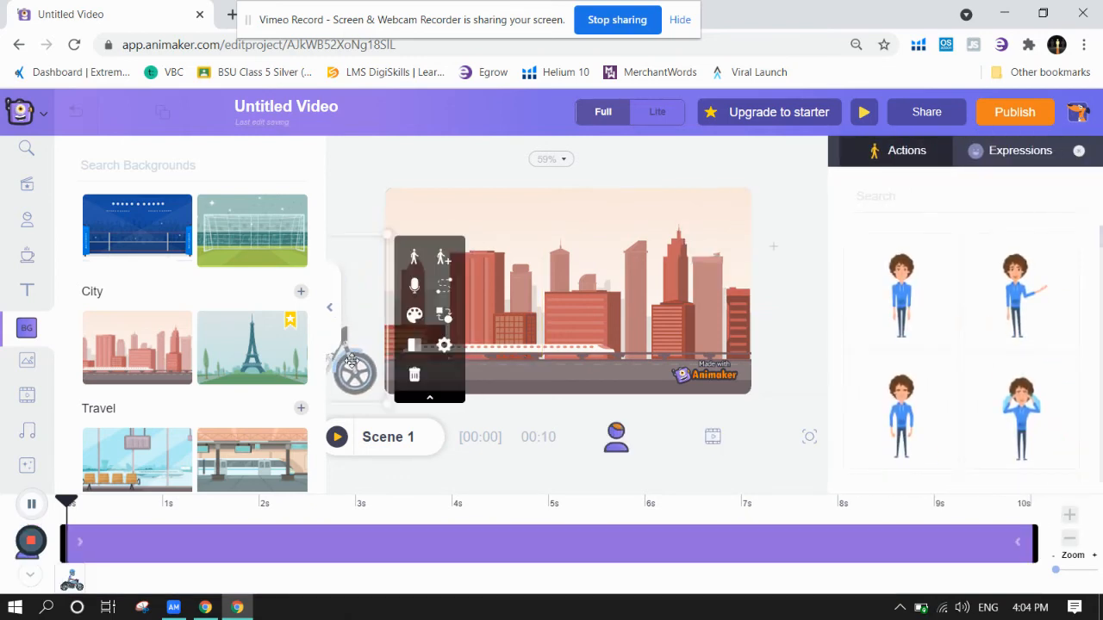
click(442, 291)
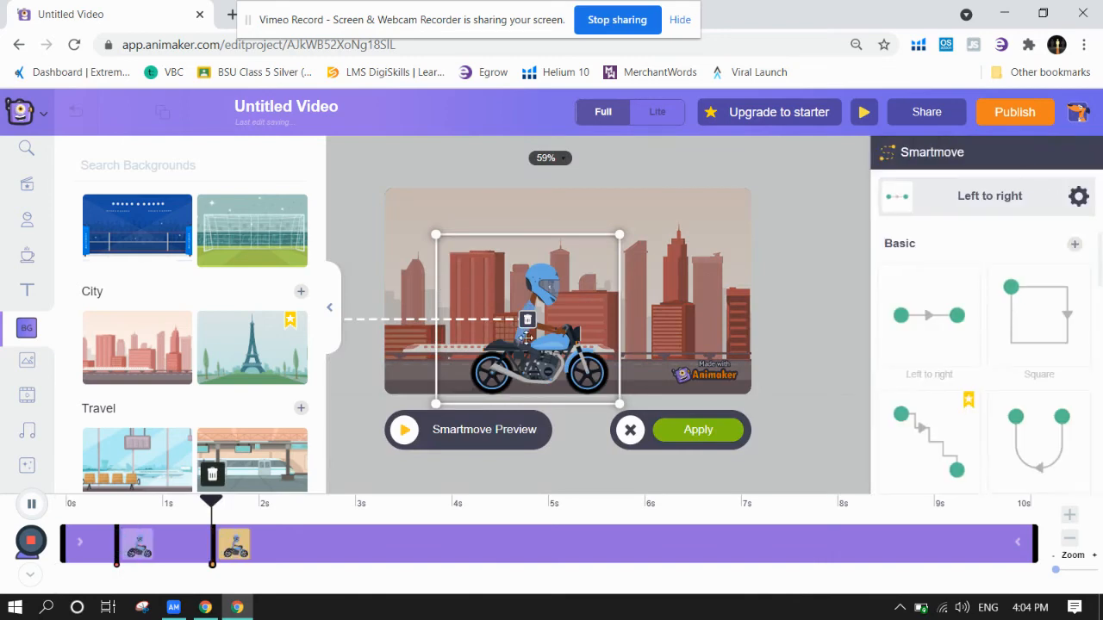
drag(573, 379, 862, 374)
click(698, 432)
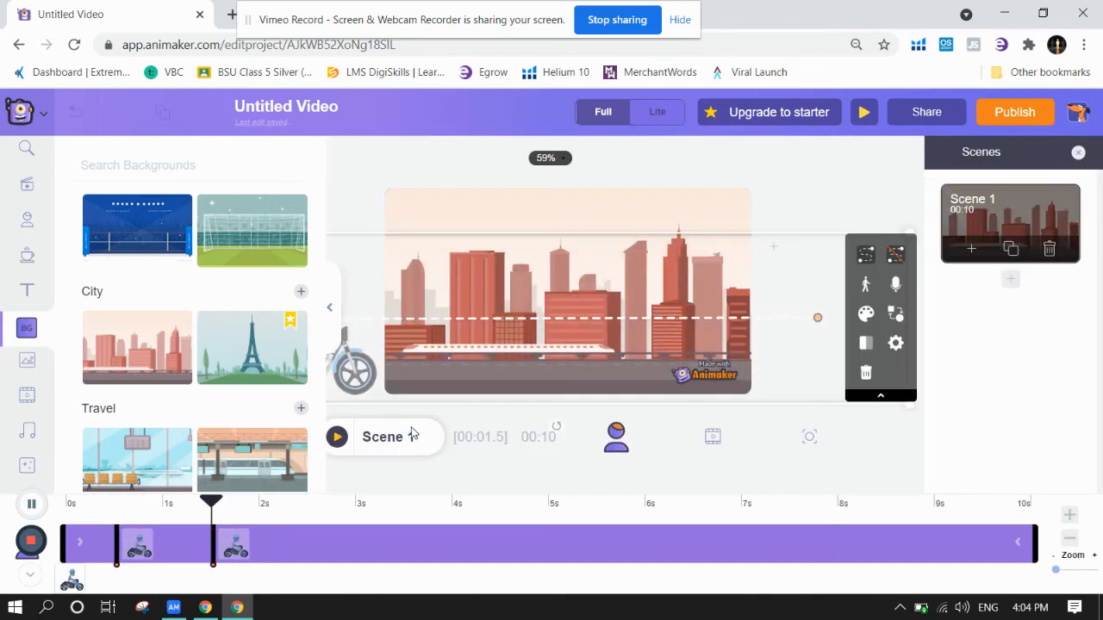
Extend the rider's Smartmove so it ends at about 9 seconds, and play the scene.
drag(235, 545, 803, 544)
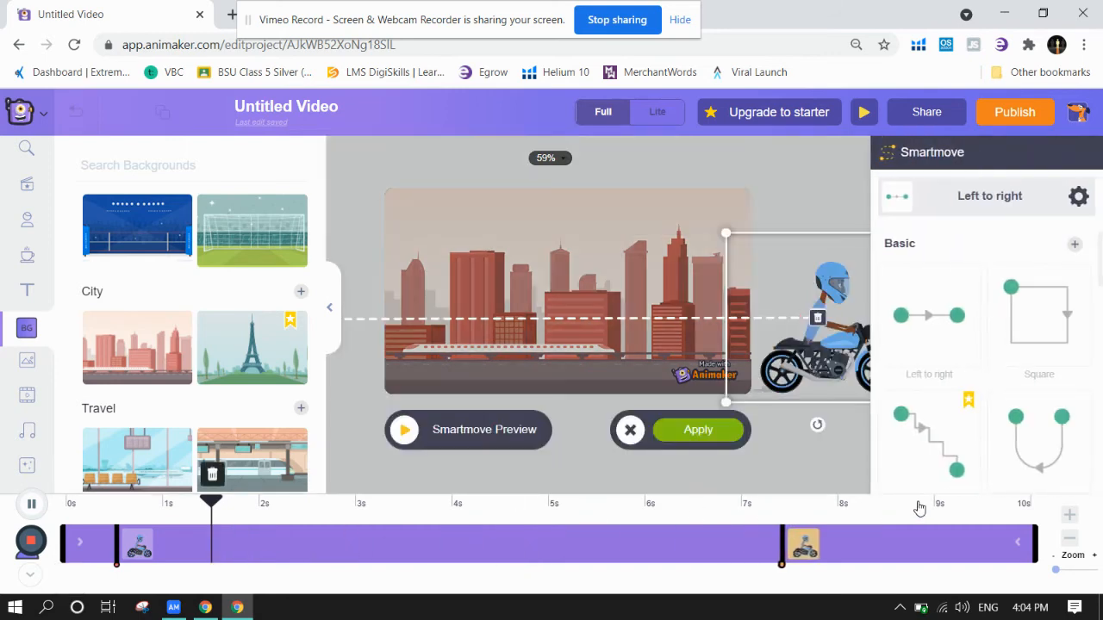
drag(920, 509, 936, 517)
click(698, 429)
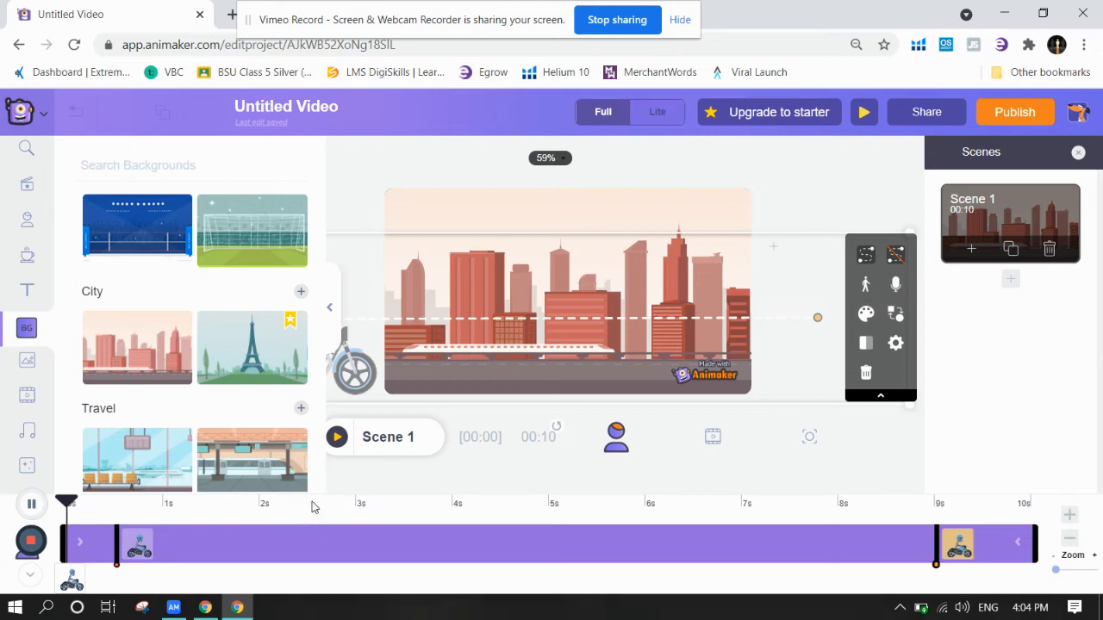
click(338, 437)
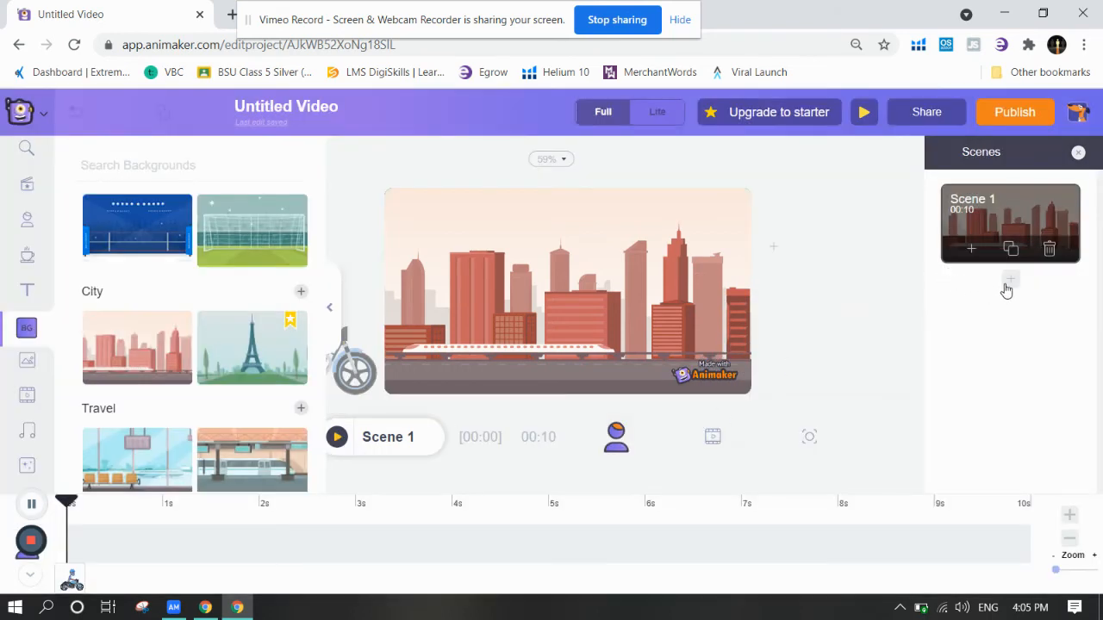
Add a second scene and give it the store-shelf background from the Business backgrounds.
click(1011, 281)
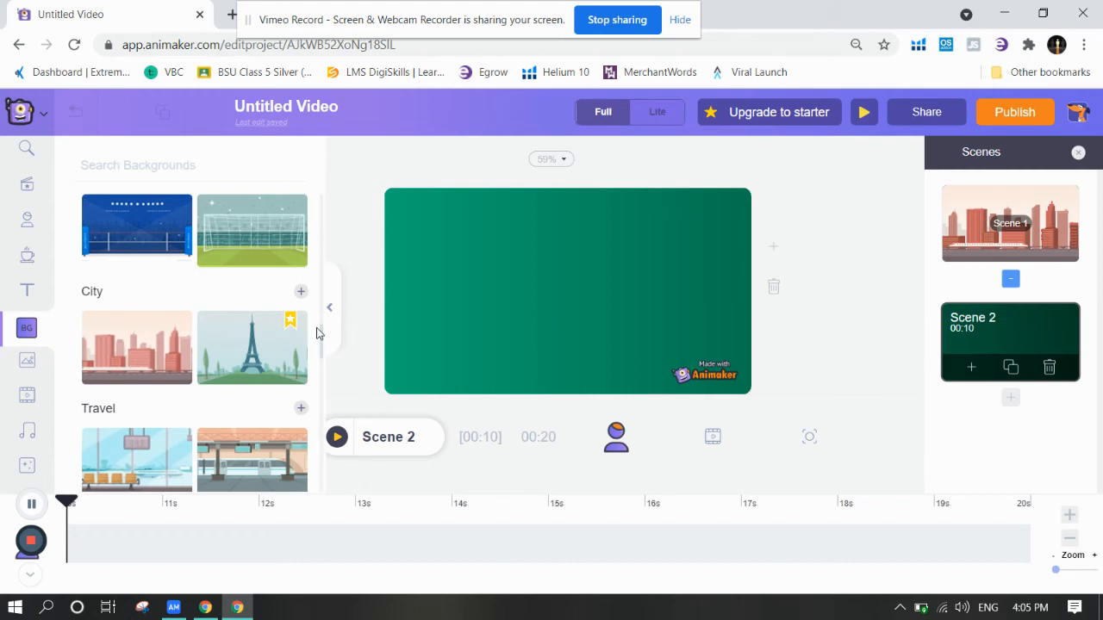
drag(323, 341, 347, 307)
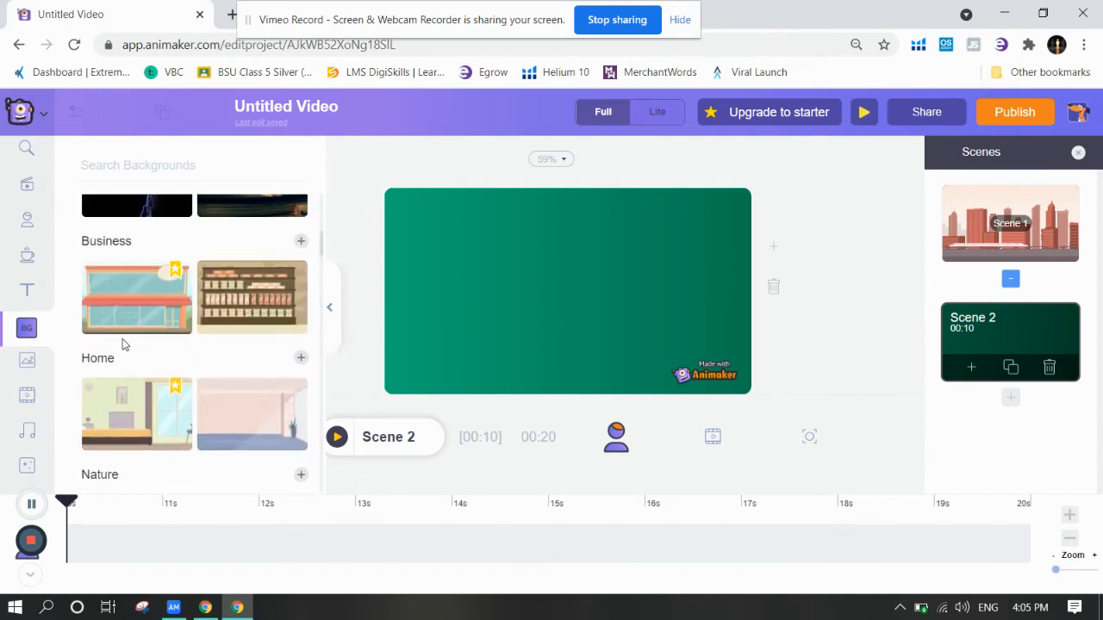
click(221, 316)
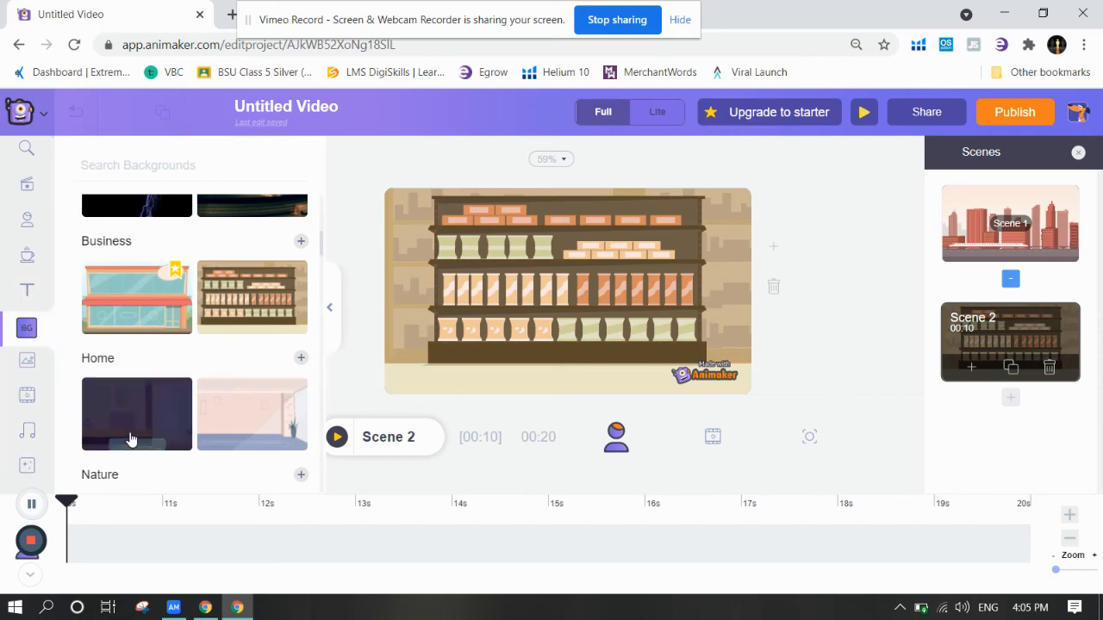
Add a heading reading "Dadys Mad" to Scene 2 and place it in the scene's upper-left corner.
click(17, 293)
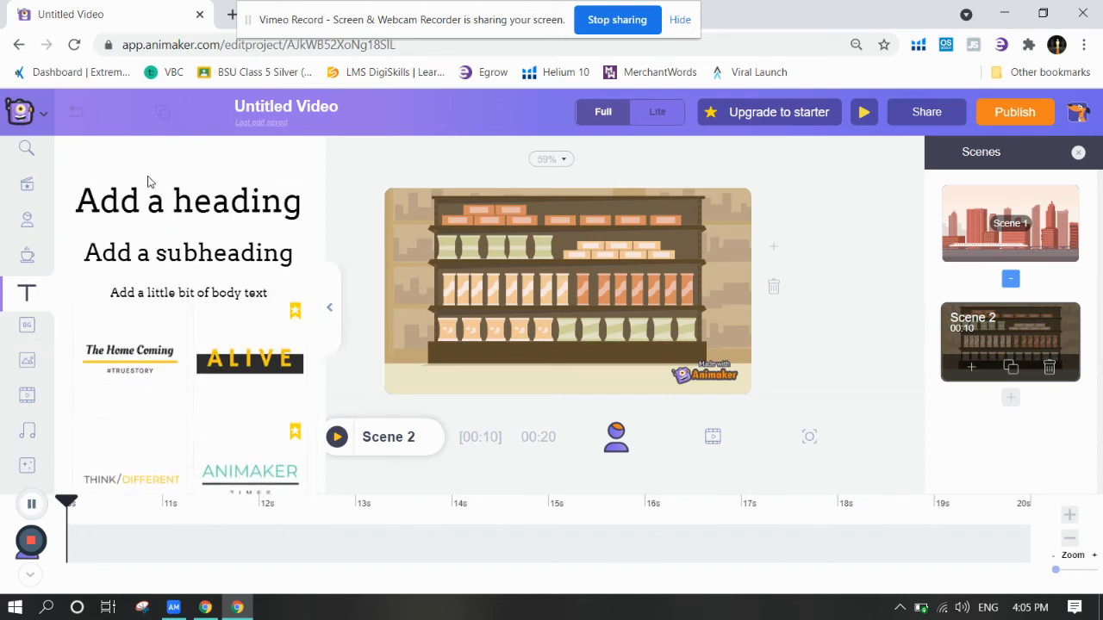
click(156, 220)
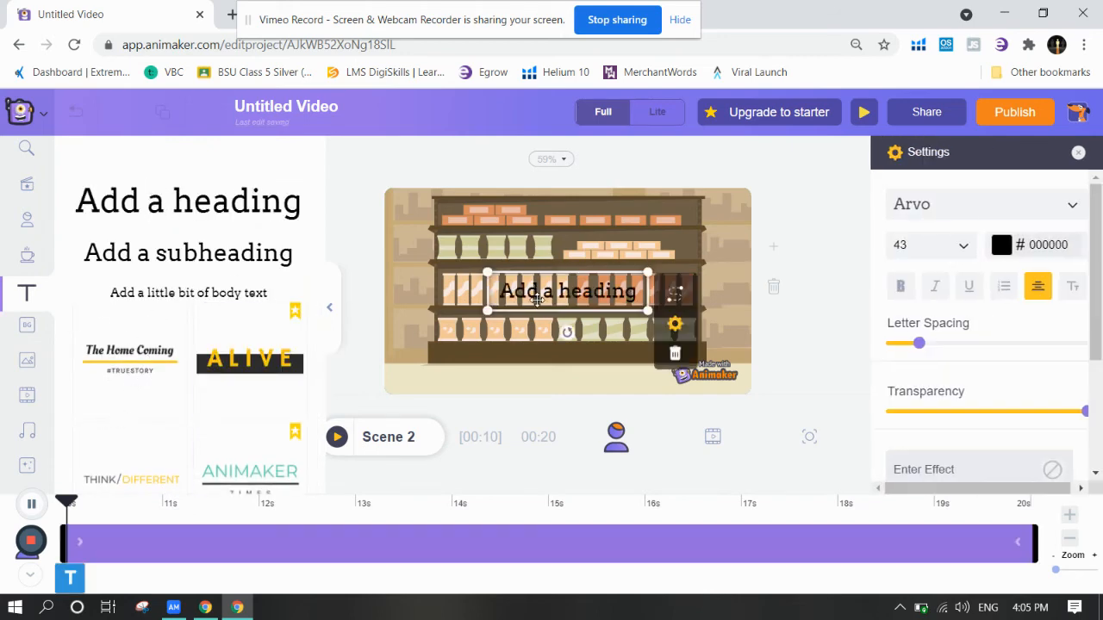
double_click(537, 299)
key(BackSpace)
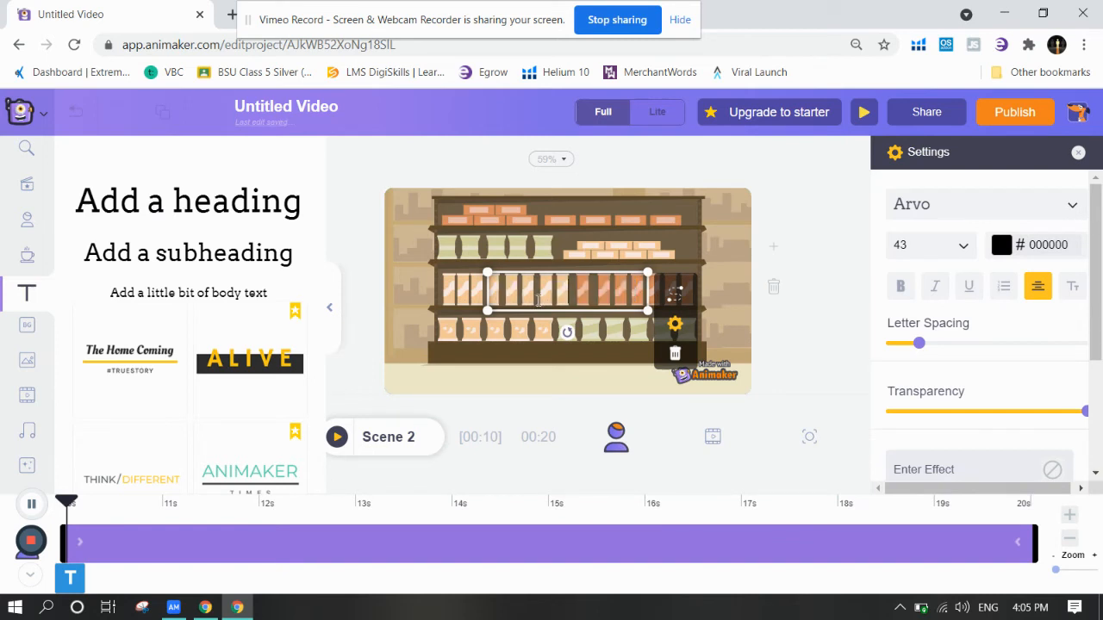
text(Da)
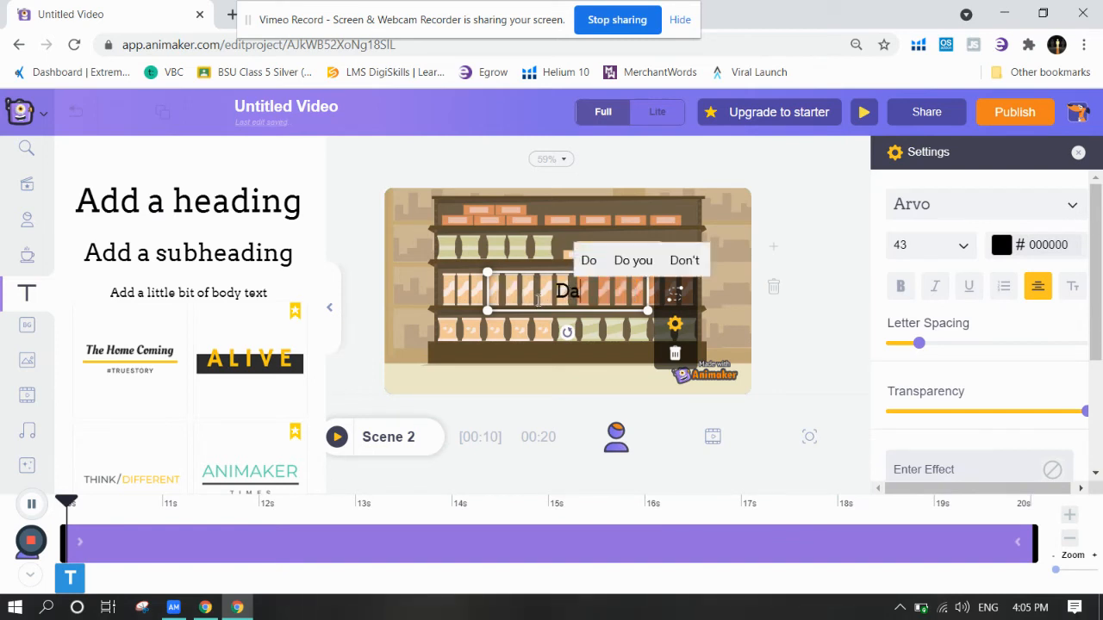
text(dys M)
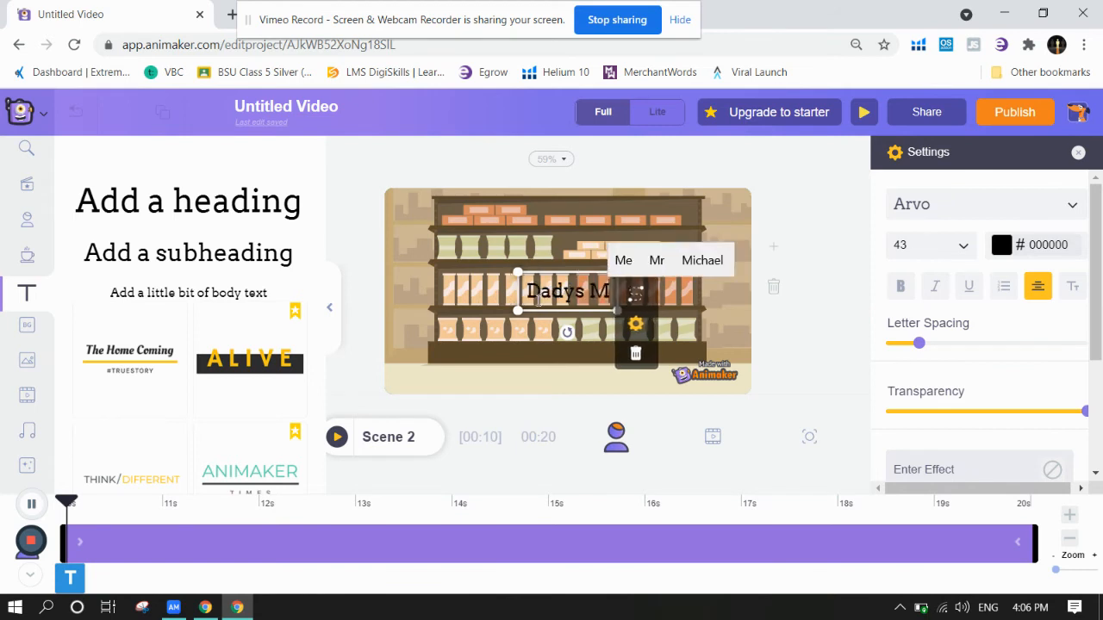
key(BackSpace)
key(BackSpace)
text(Ma)
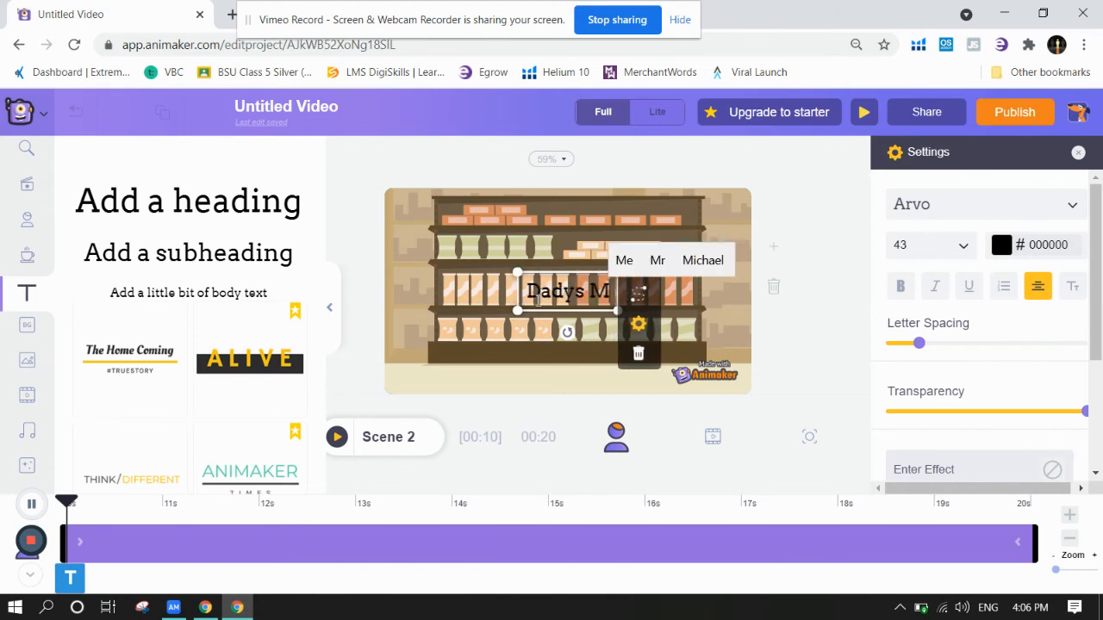
text(d)
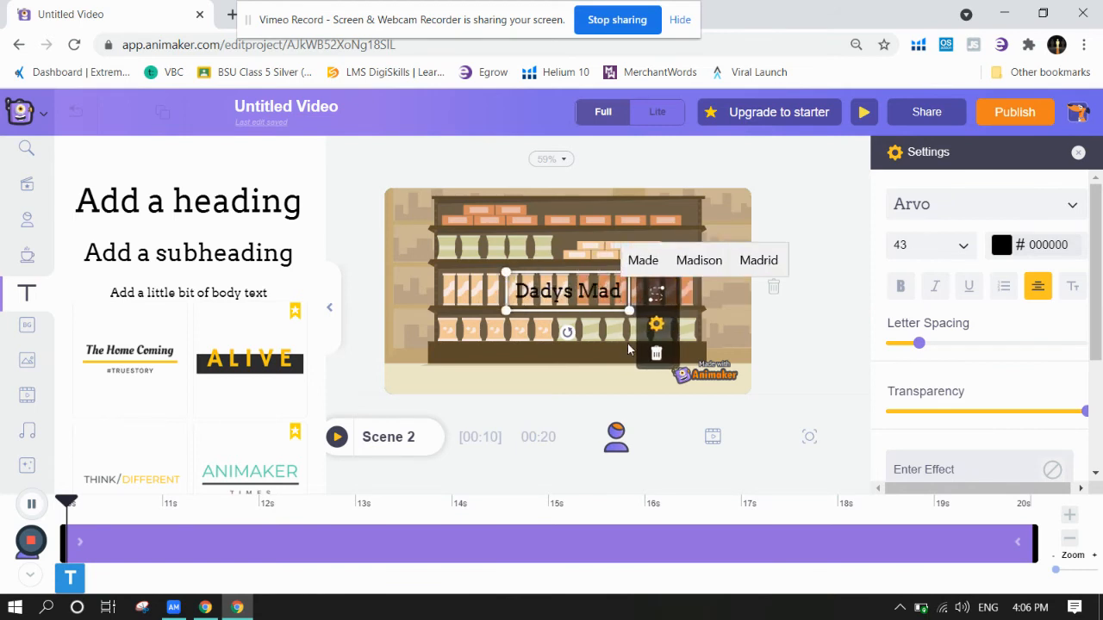
drag(560, 295, 426, 200)
click(523, 273)
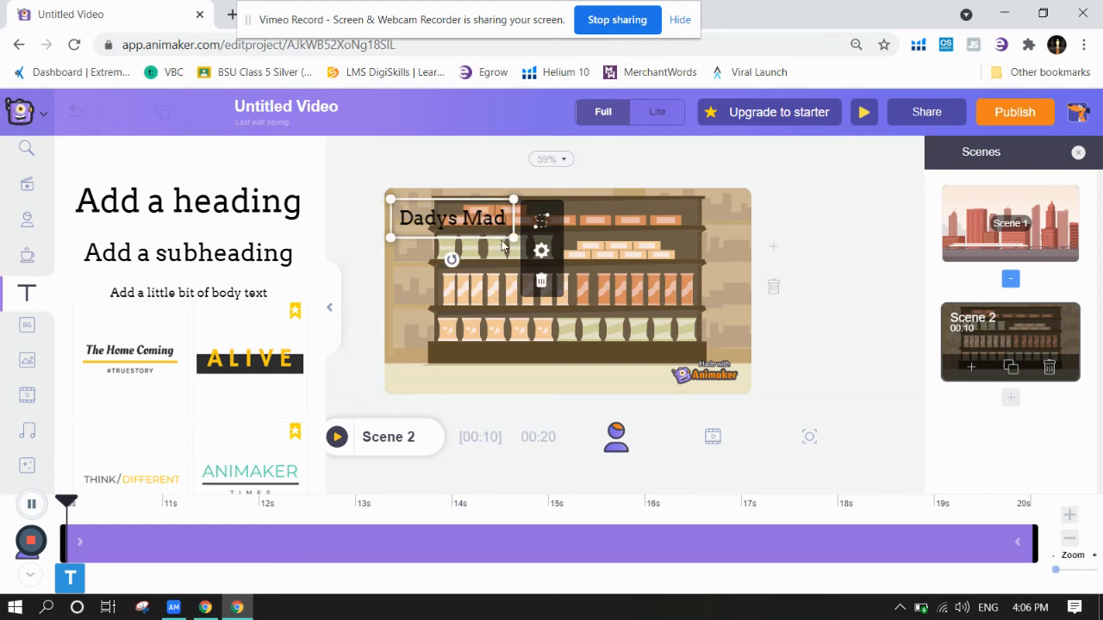
double_click(456, 222)
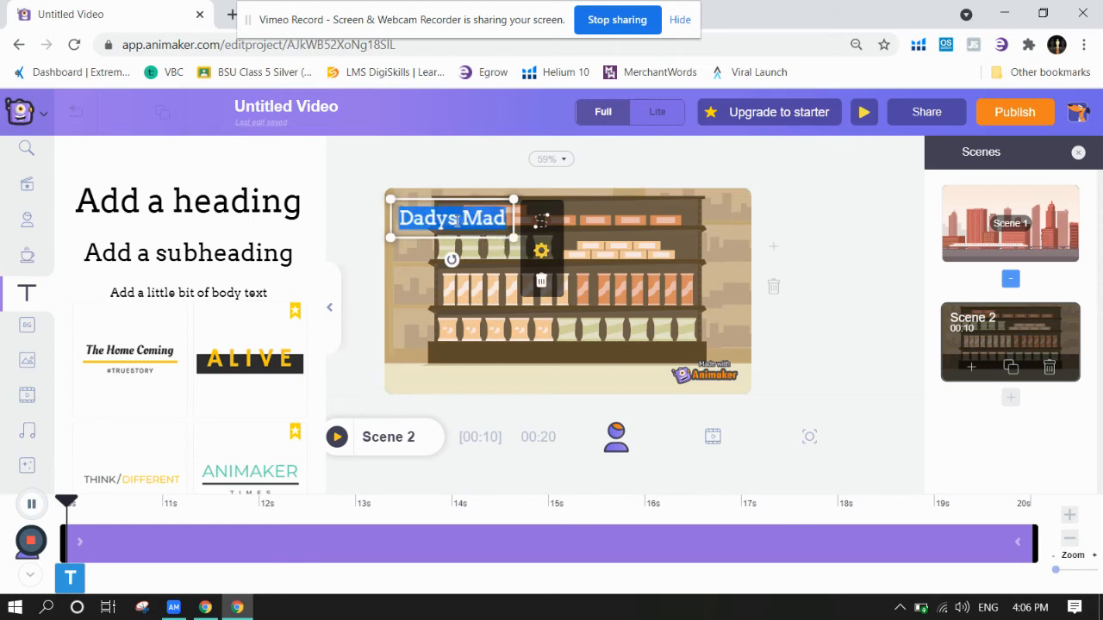
click(496, 295)
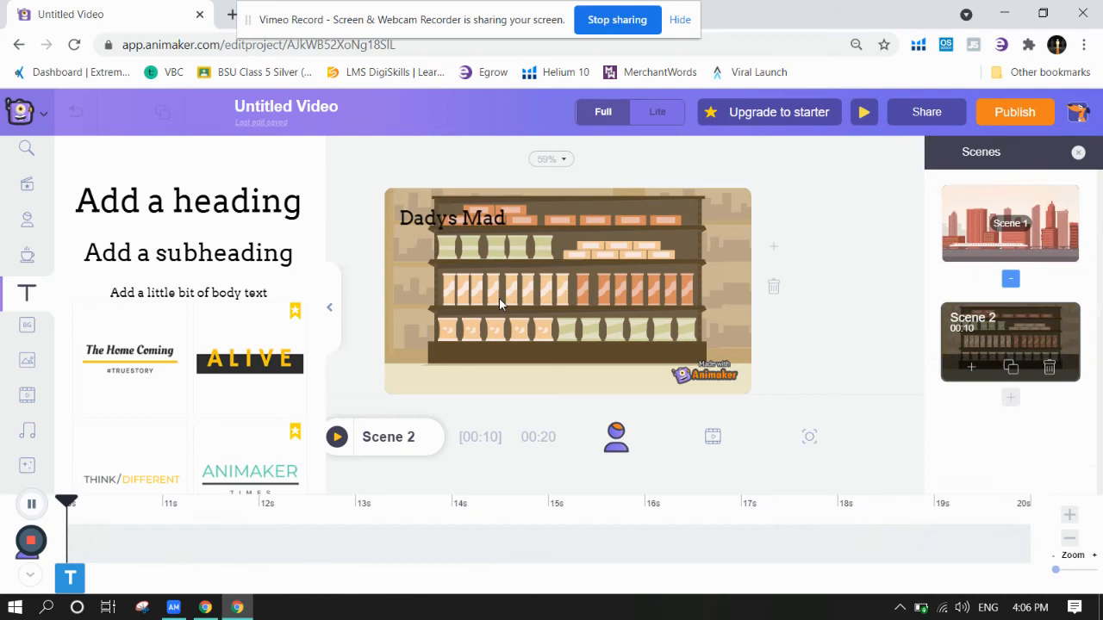
double_click(461, 218)
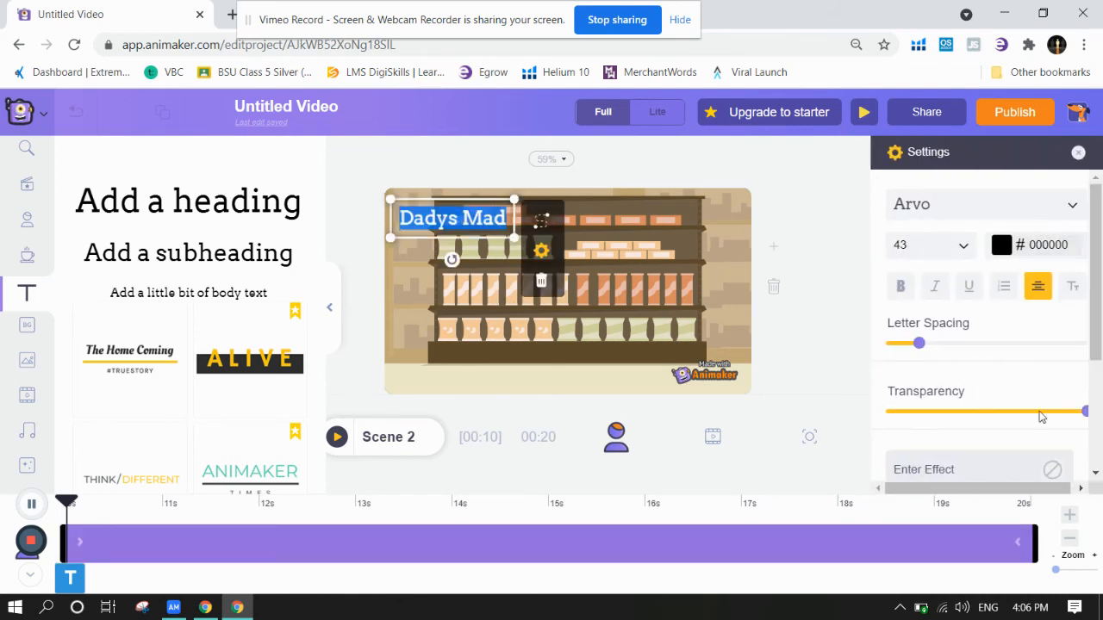
click(438, 318)
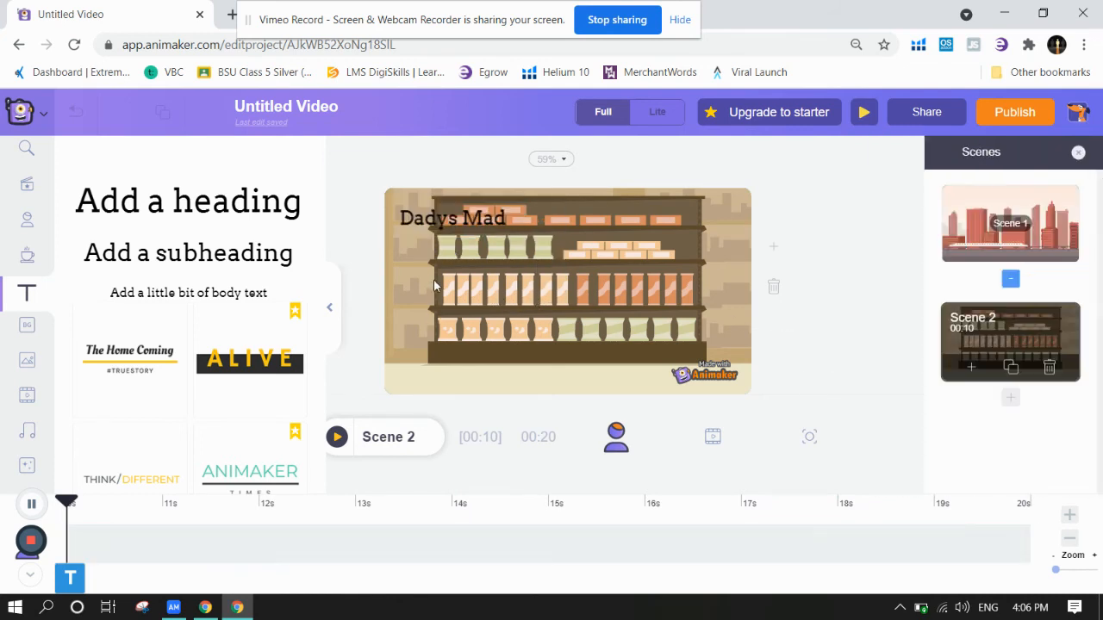
Open the "Dadys Mad" heading's settings and look through its available enter effects without applying one.
double_click(439, 217)
click(540, 251)
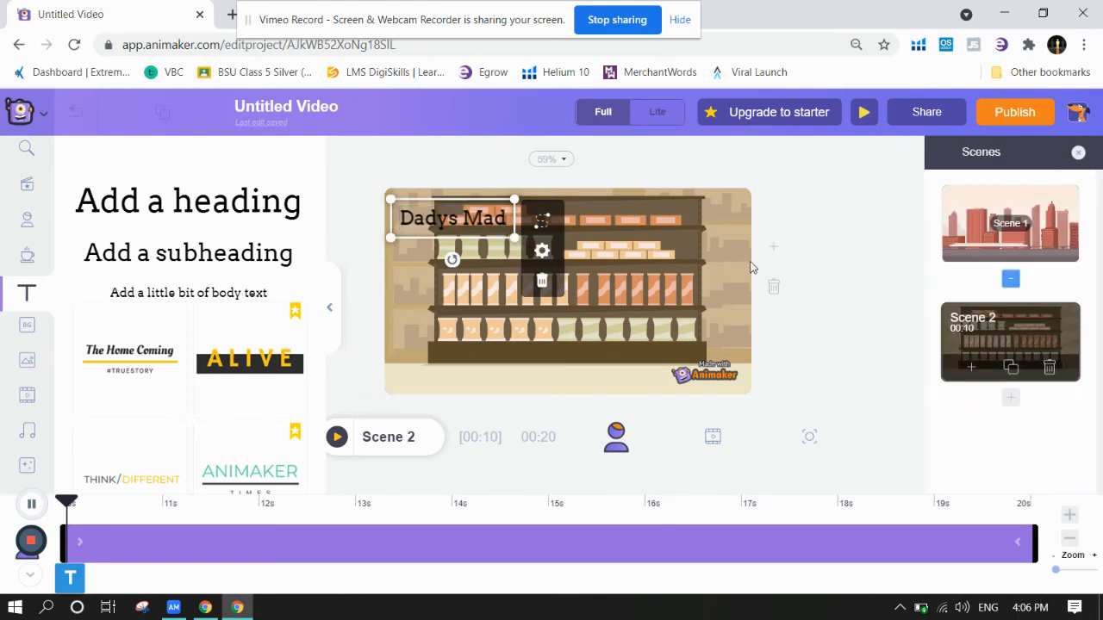
click(541, 251)
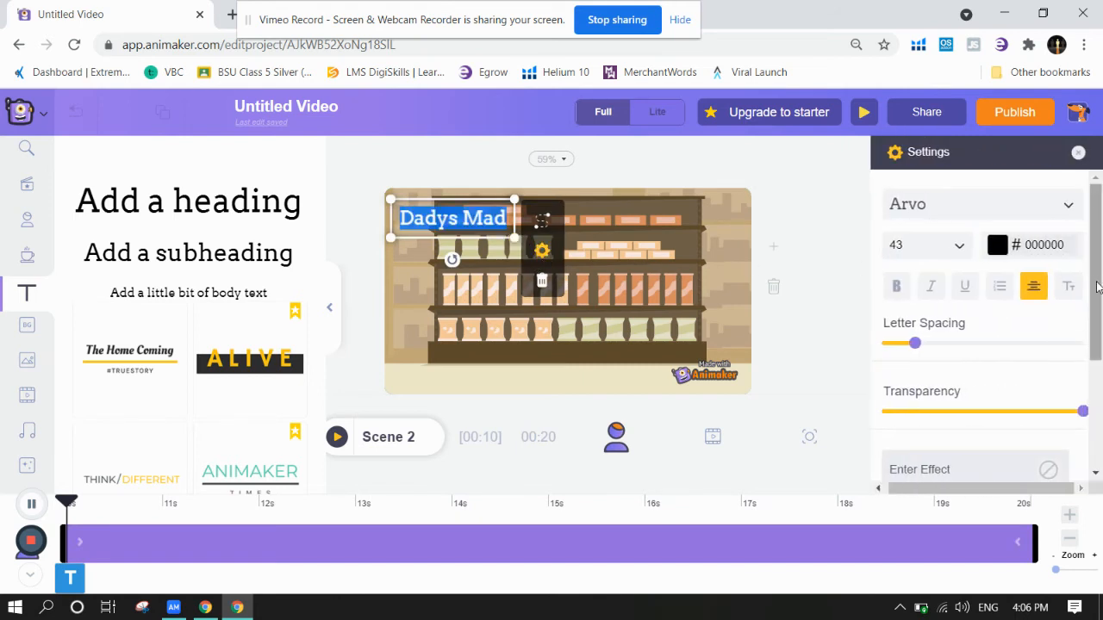
drag(1100, 369, 1101, 445)
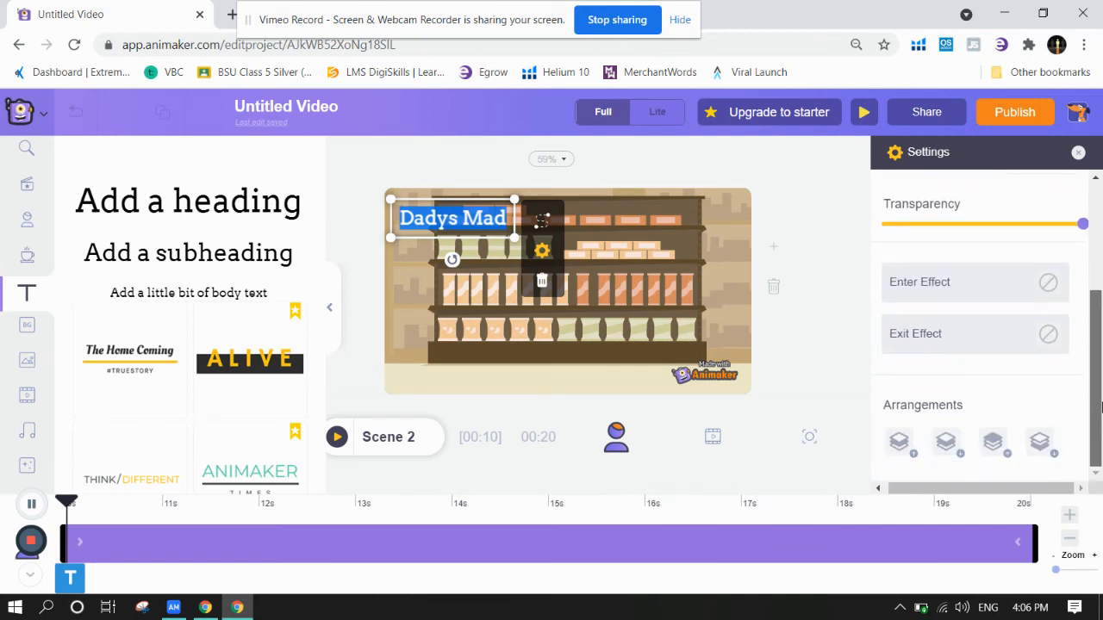
click(962, 288)
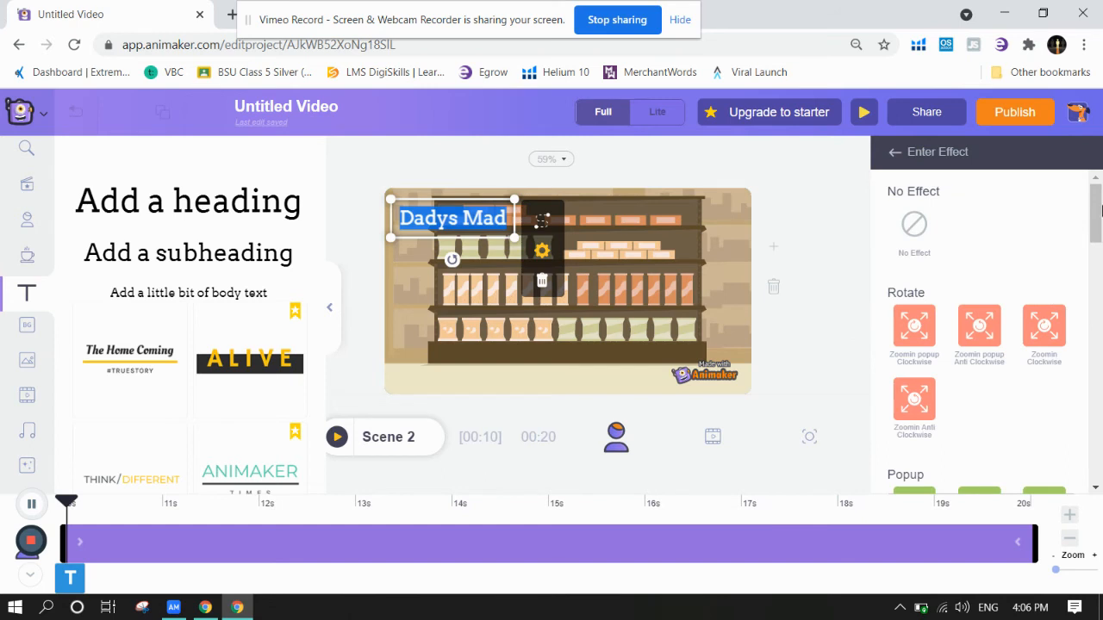
drag(1095, 207, 1093, 48)
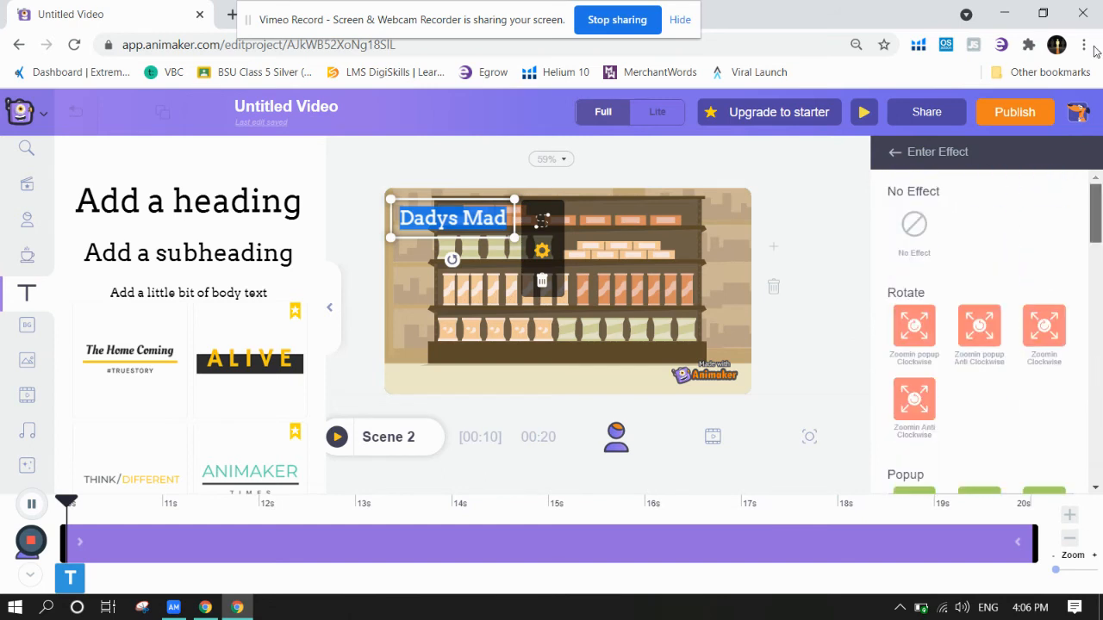
click(895, 154)
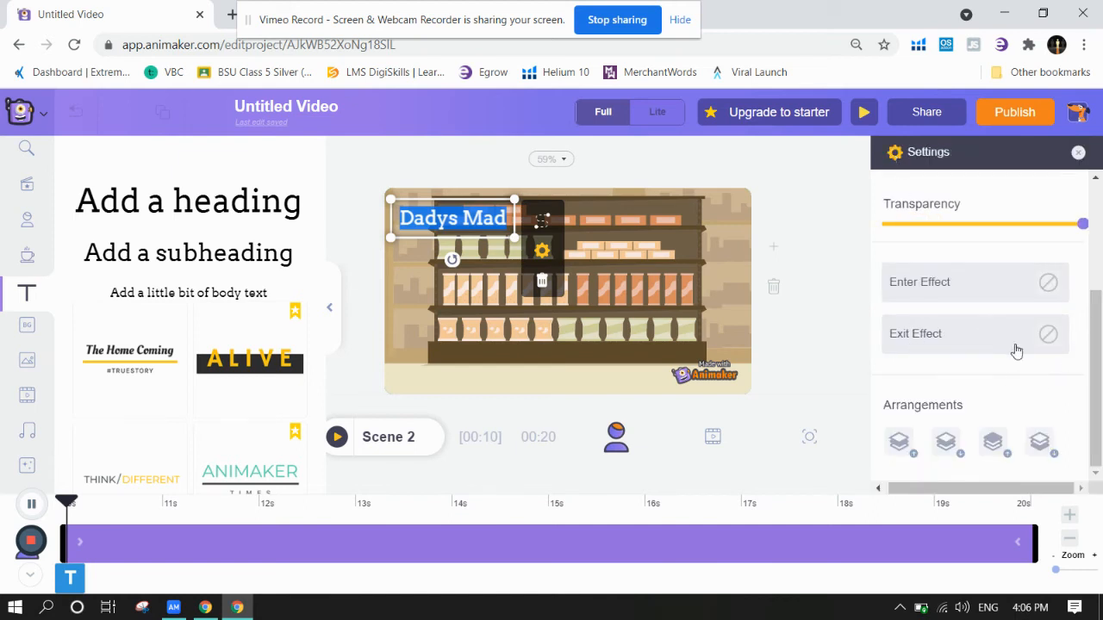
Try the heading's letter spacing at its maximum, and set it to the minimum.
scroll(991, 328, up, 3)
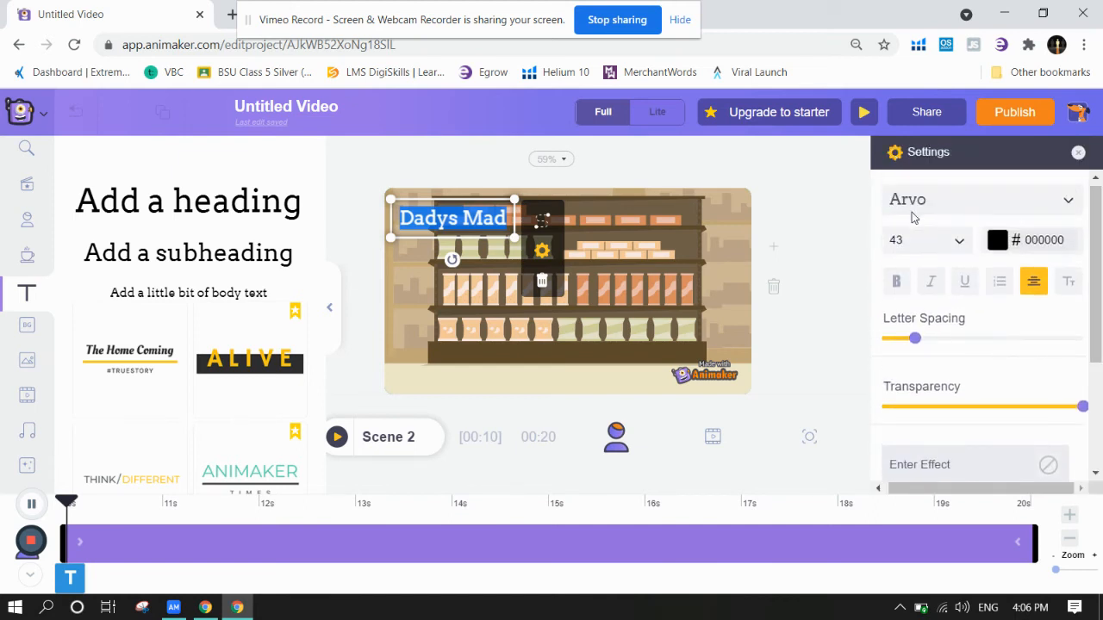
drag(914, 339, 1101, 292)
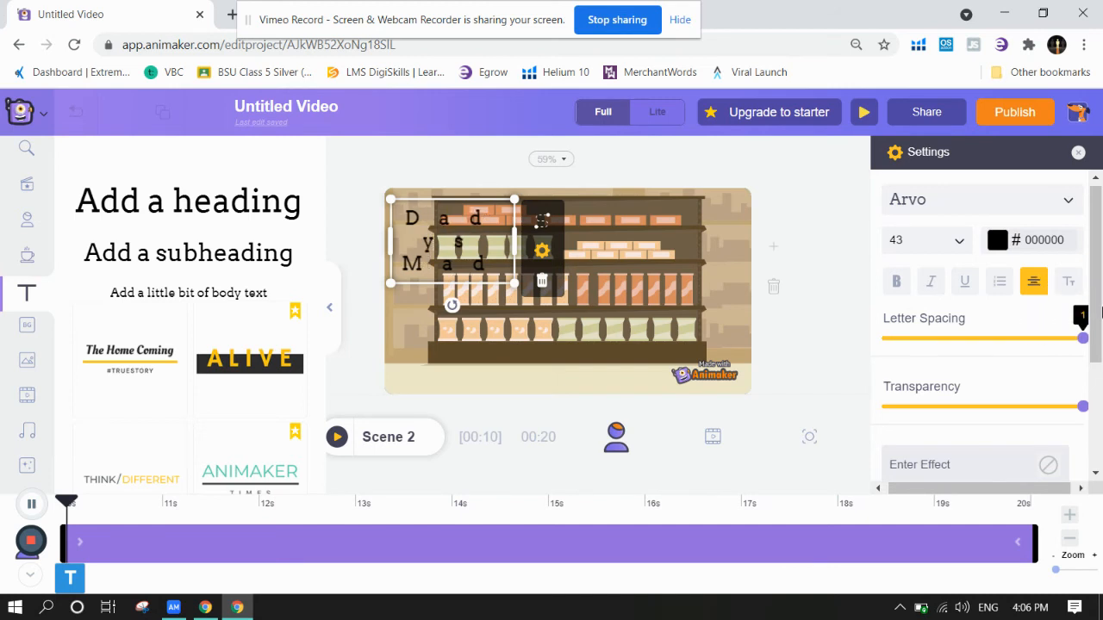
click(882, 336)
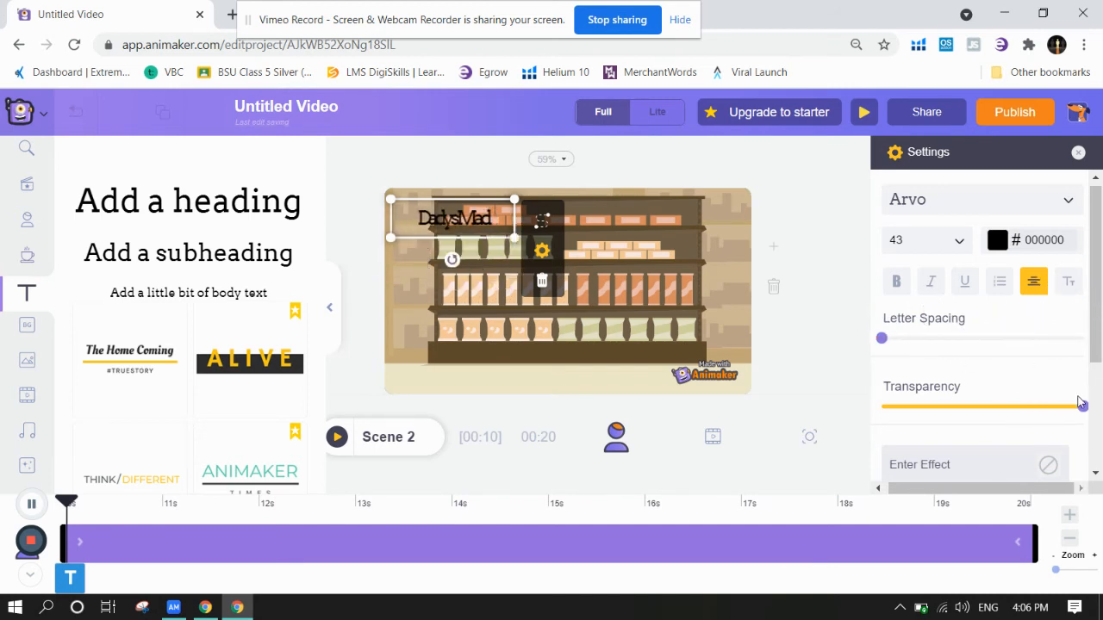
mouse_move(1081, 403)
mouse_down()
mouse_move(829, 400)
mouse_move(1101, 392)
mouse_move(884, 401)
mouse_move(1084, 402)
mouse_up()
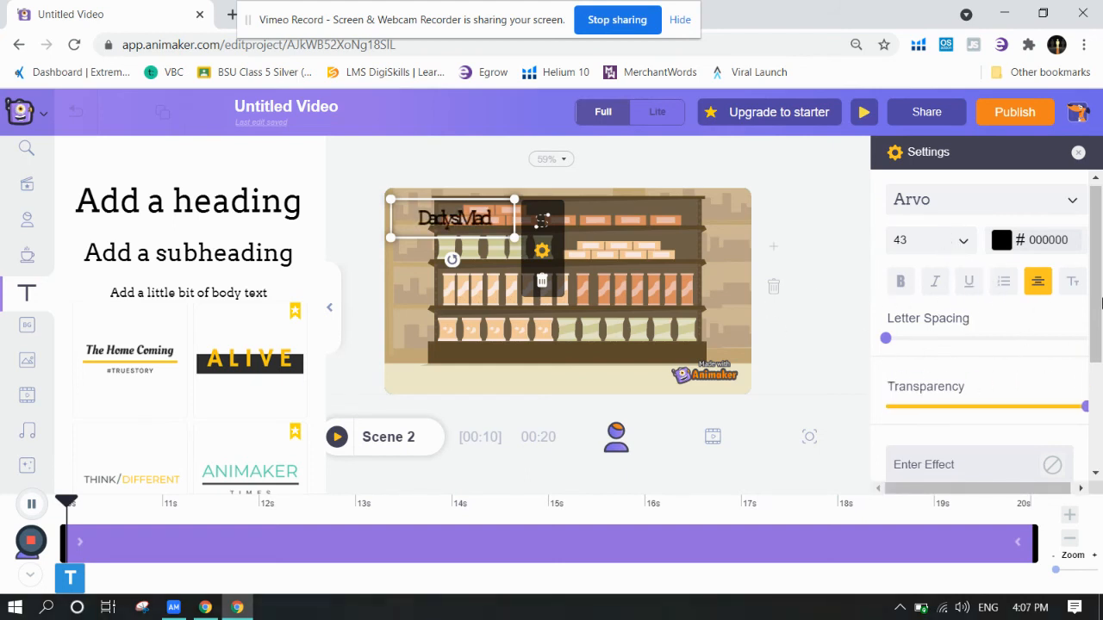
scroll(1081, 463, down, 2)
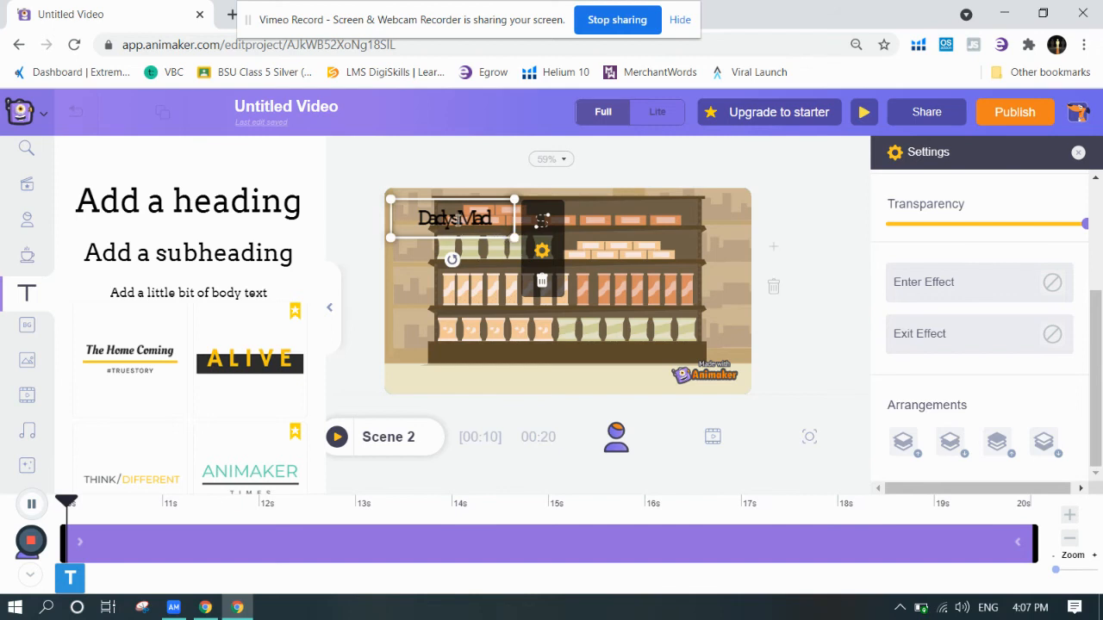
Enlarge the "Dadys Mad" heading so it wraps onto two lines, and move it to the scene's upper-left corner.
mouse_move(514, 218)
mouse_down()
mouse_move(479, 229)
mouse_move(496, 229)
mouse_up()
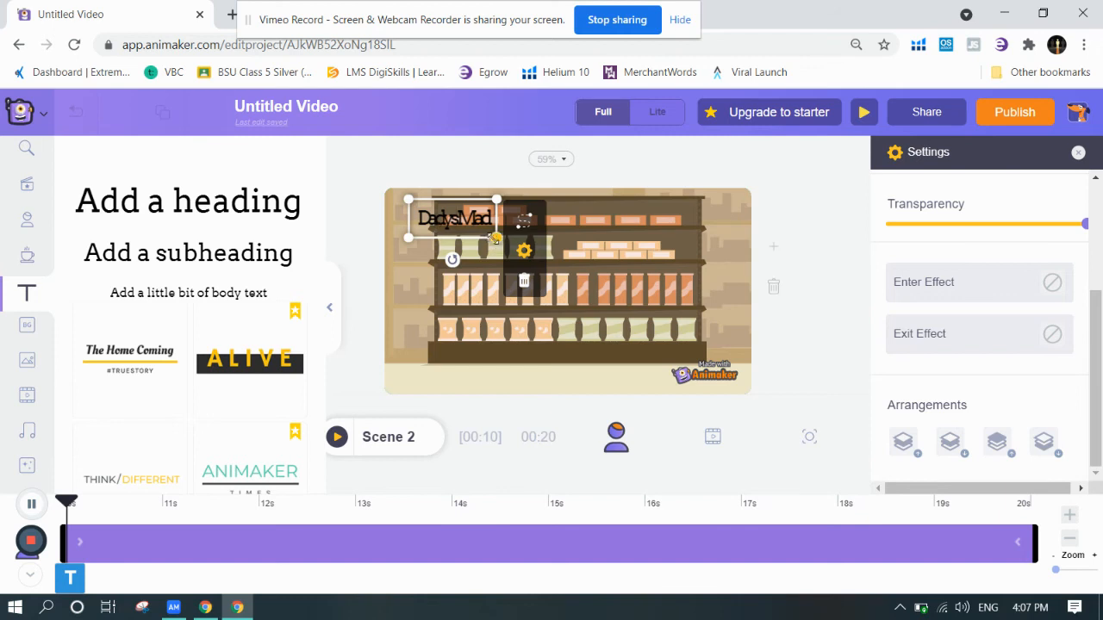
drag(497, 238, 613, 290)
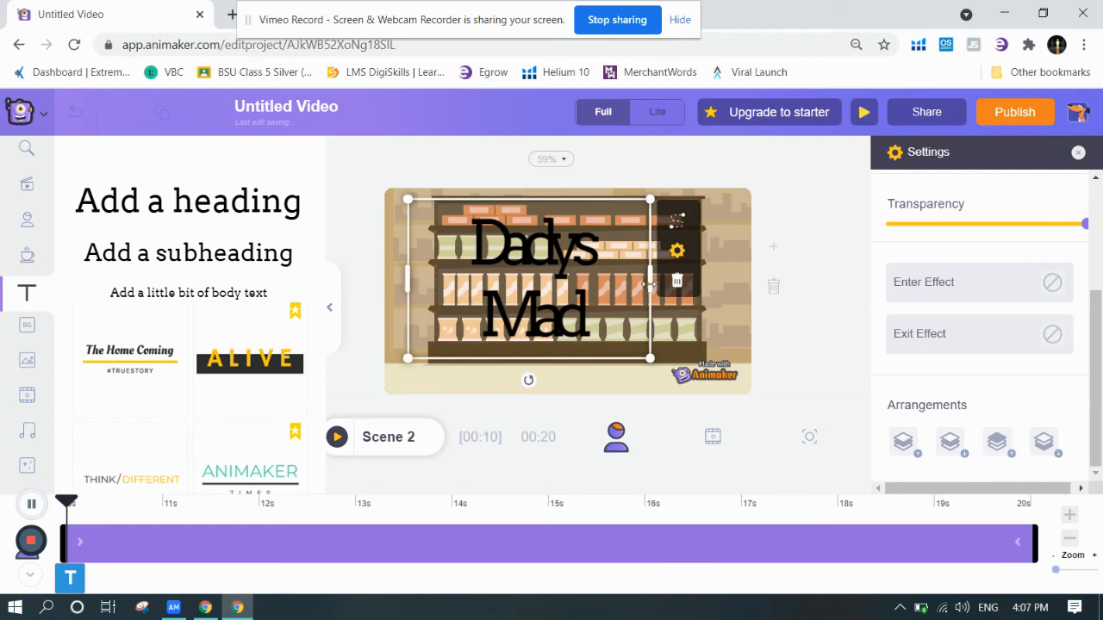
drag(548, 244, 767, 267)
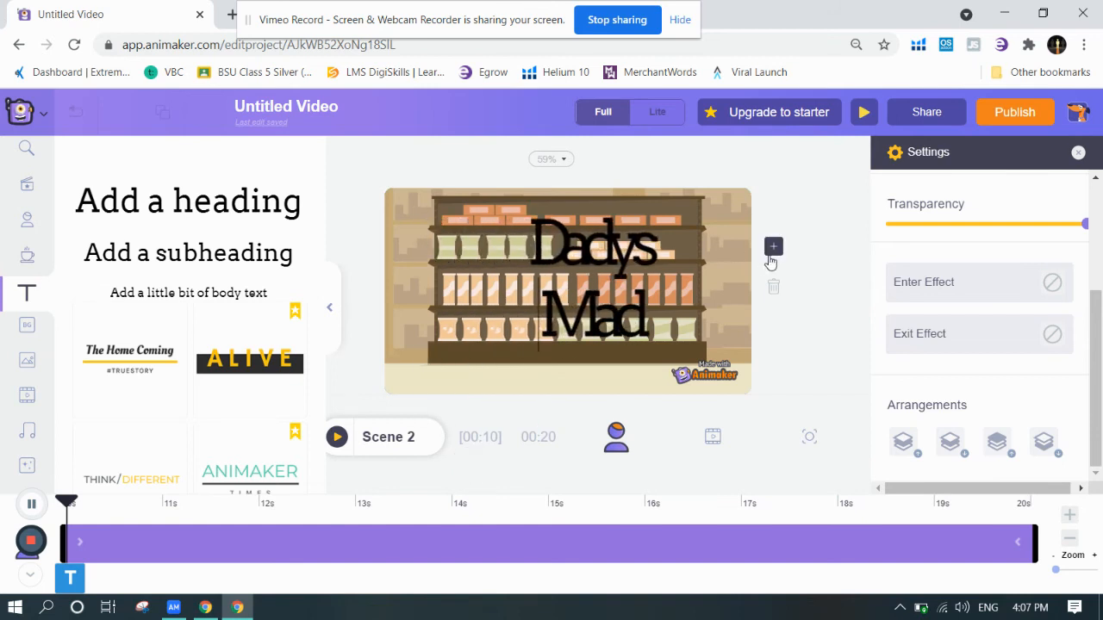
drag(617, 310, 539, 297)
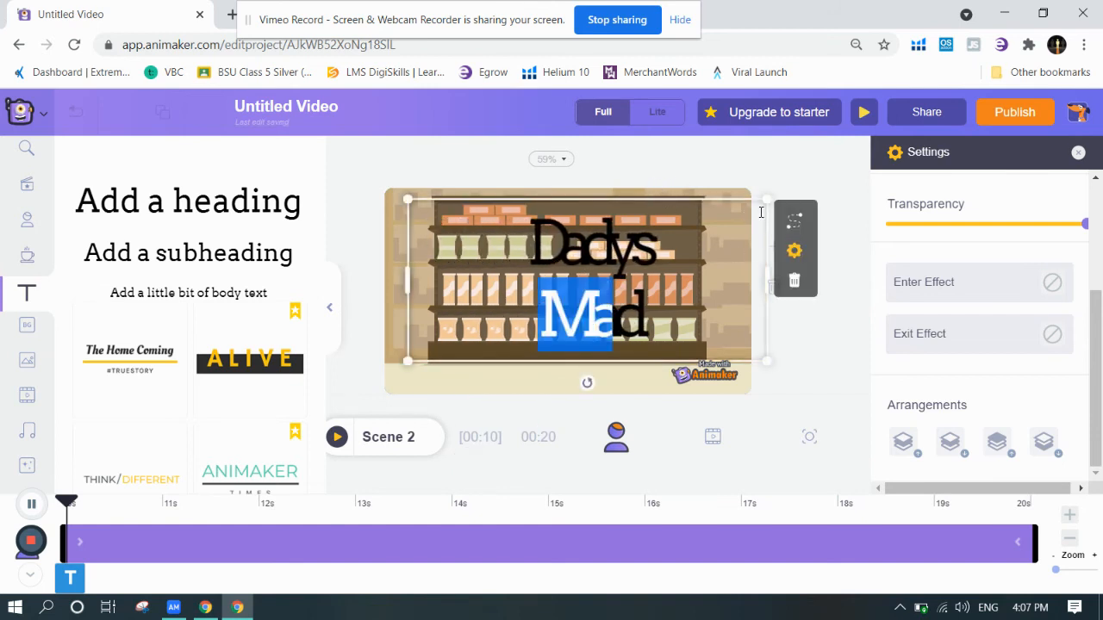
drag(764, 200, 601, 223)
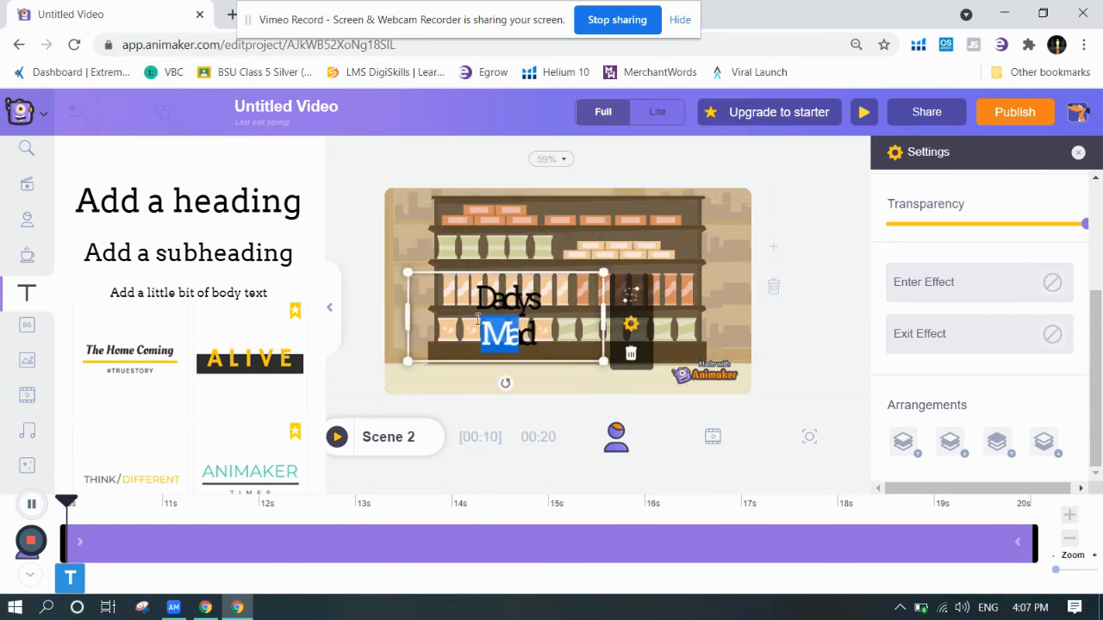
drag(505, 261, 423, 197)
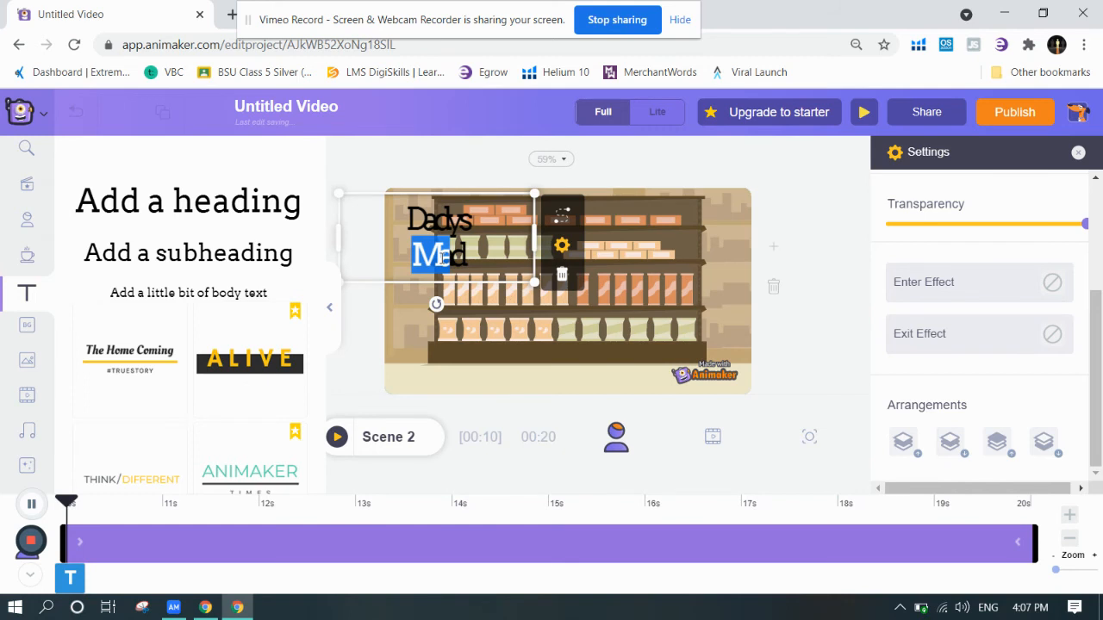
click(466, 239)
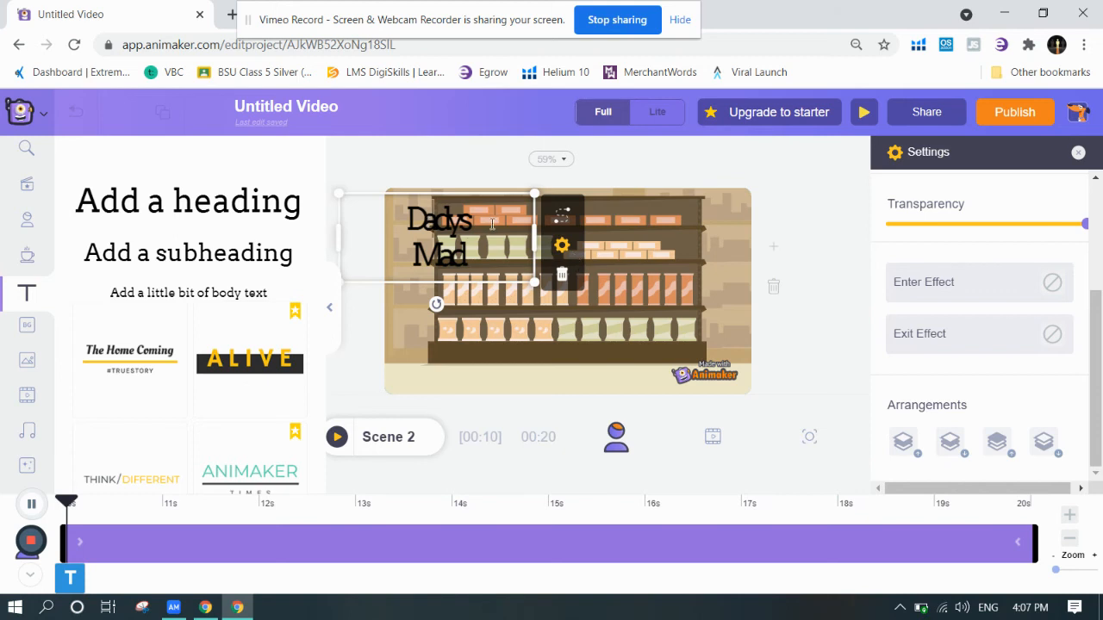
Narrow the heading's text box so the letters stack vertically, and place it along the scene's left edge.
drag(533, 240, 374, 218)
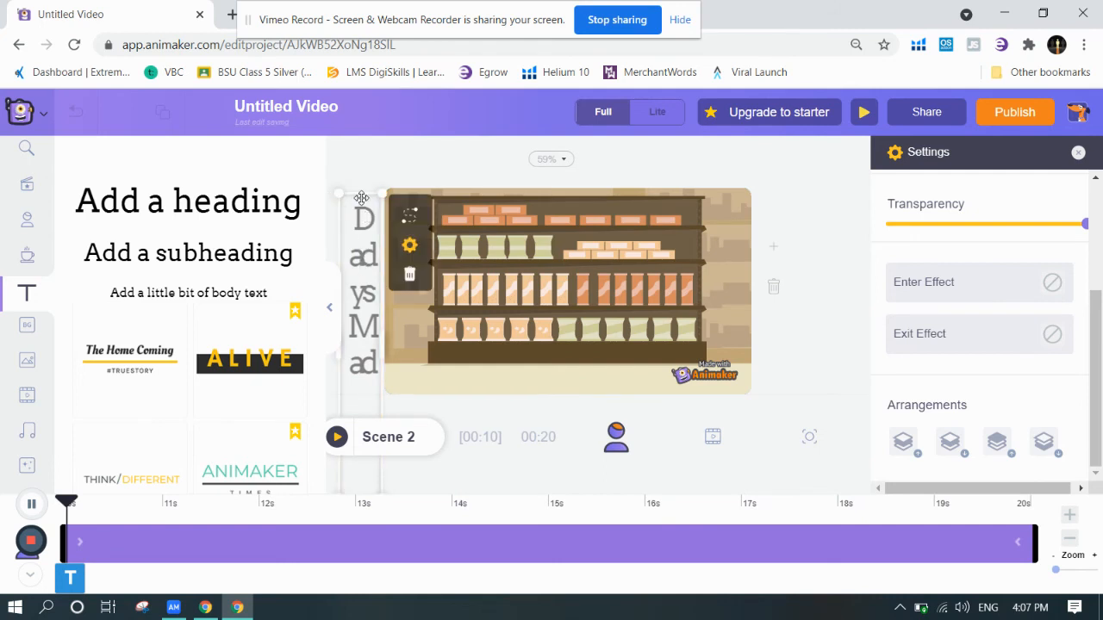
click(409, 211)
drag(360, 192, 400, 183)
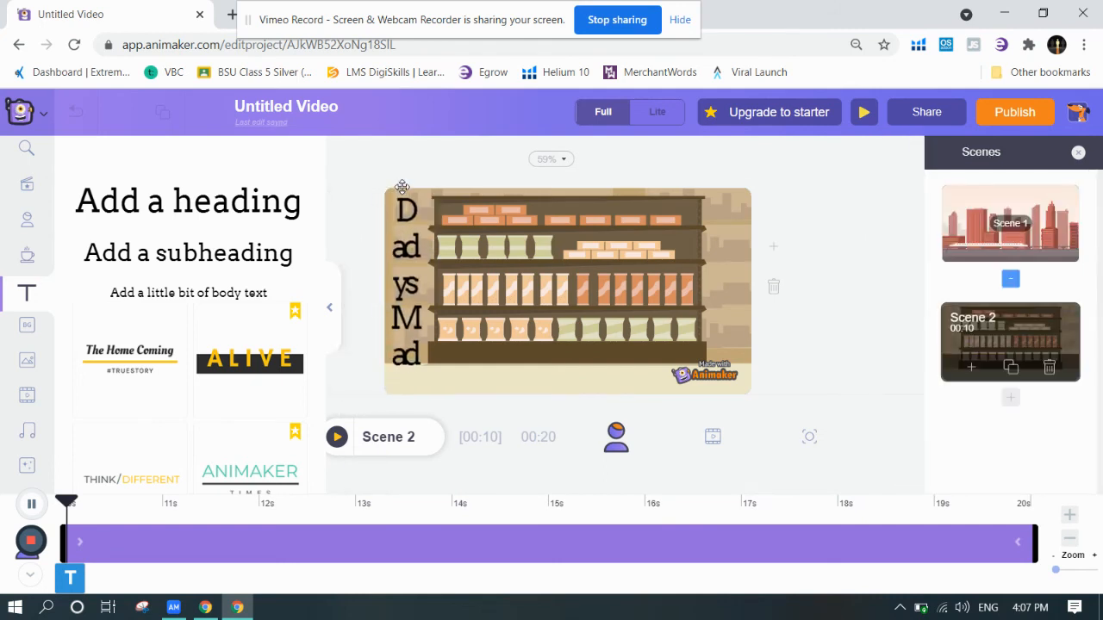
click(359, 170)
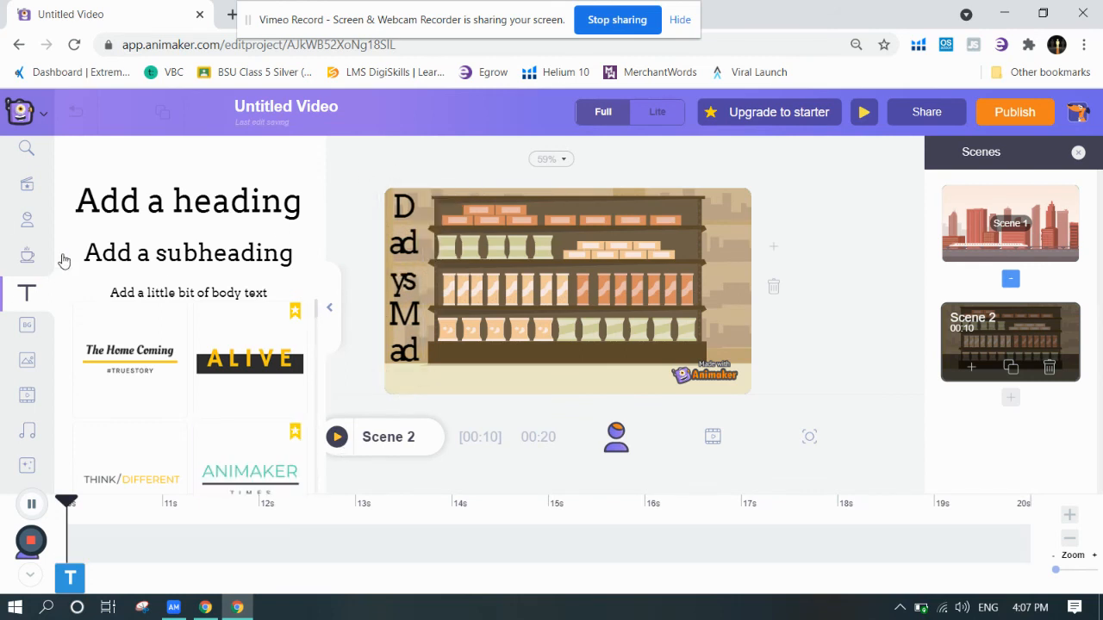
Add the male police officer character with glasses to Scene 2, try flipping him vertically and restore him upright.
click(26, 220)
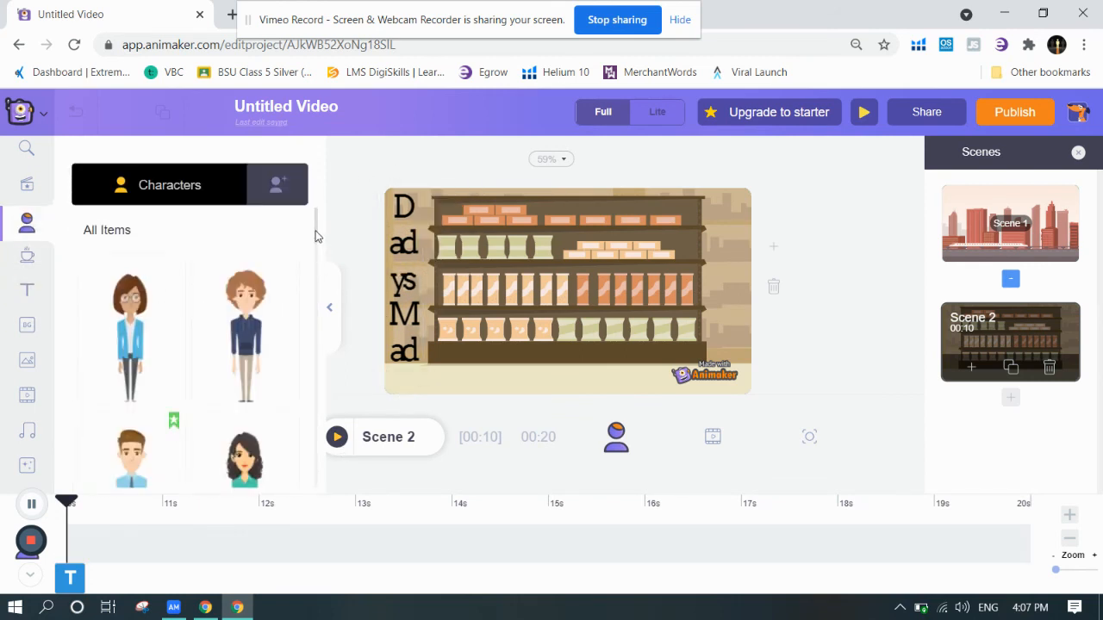
scroll(315, 236, down, 6)
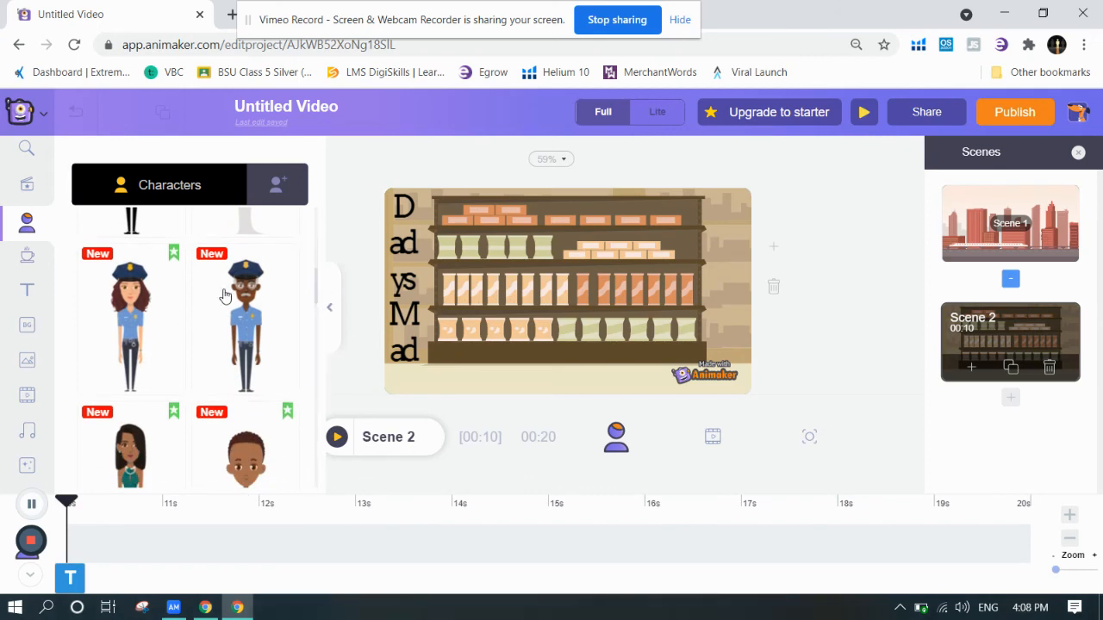
click(223, 296)
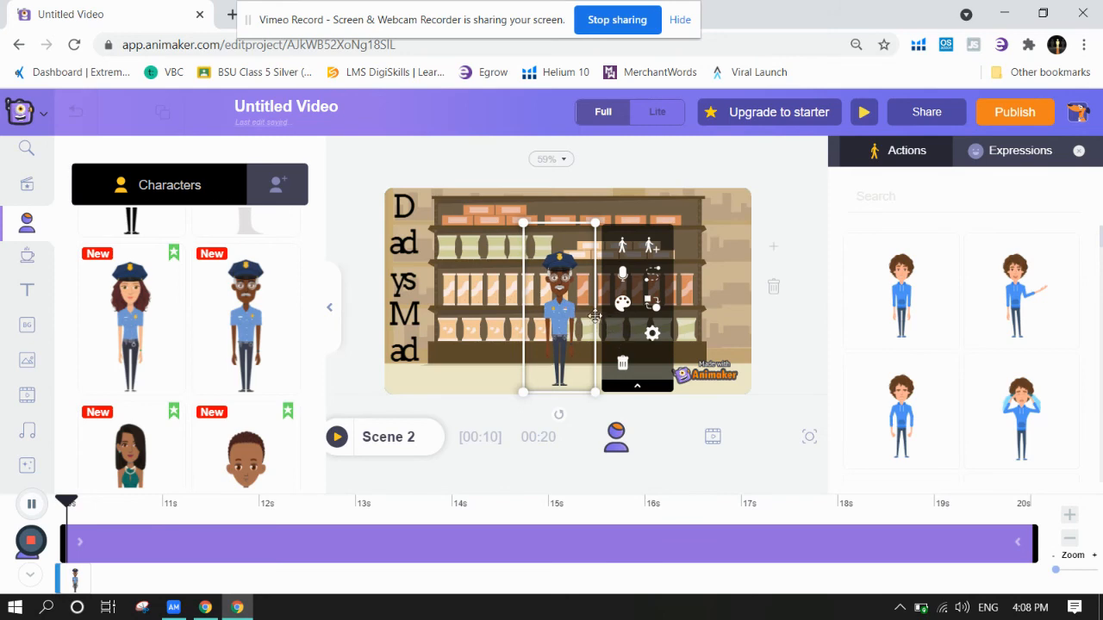
click(622, 331)
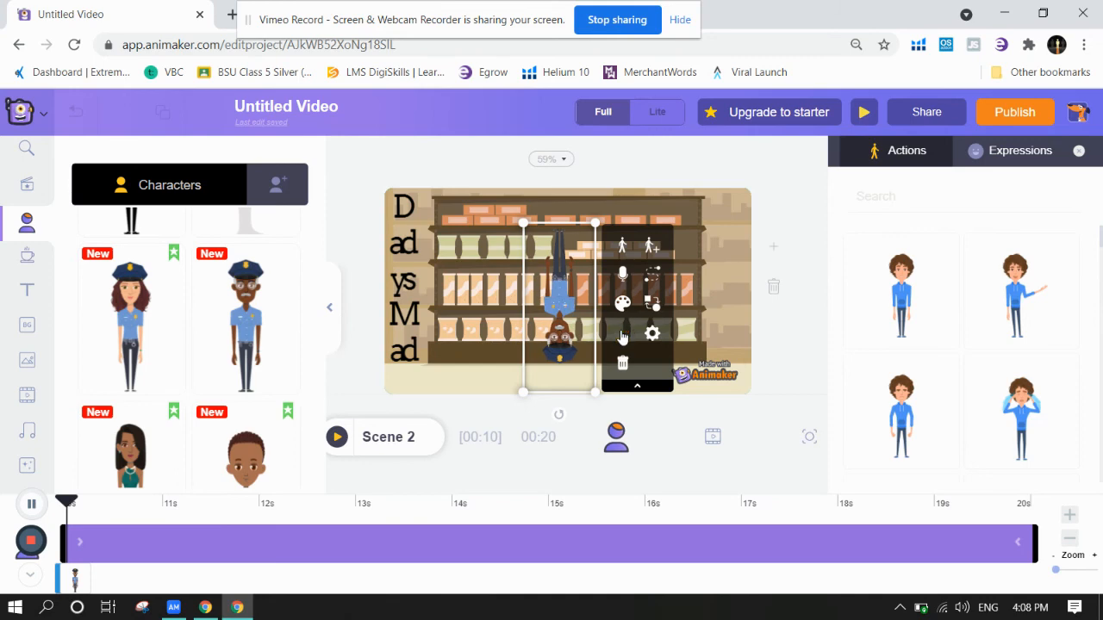
click(622, 334)
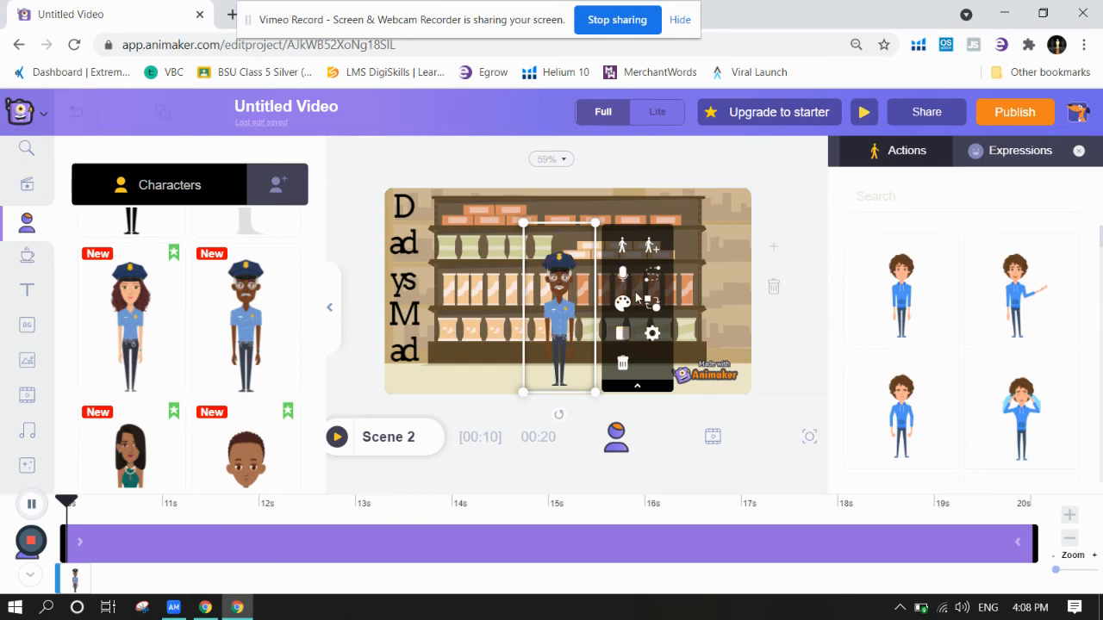
Search the police officer's actions for "backward" and clear the search.
click(860, 203)
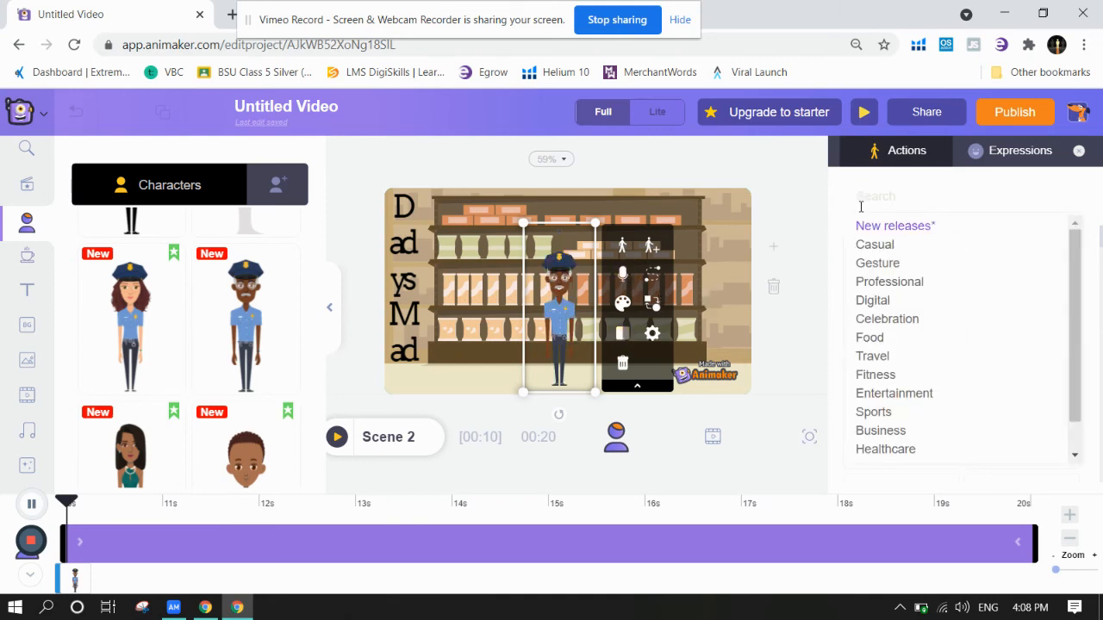
text(backw)
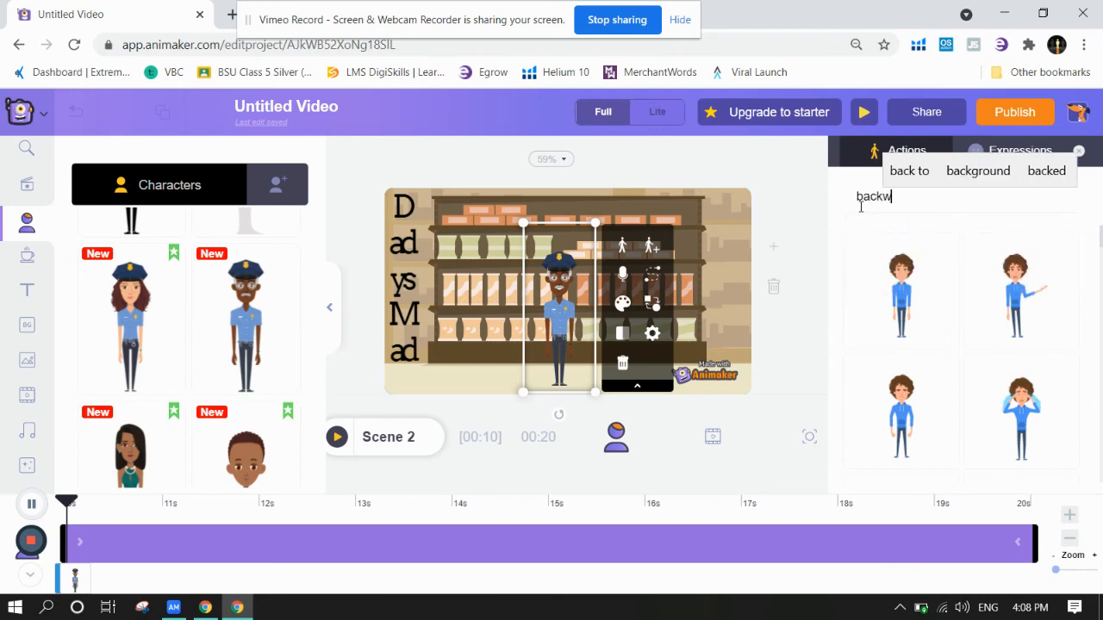
text(ard)
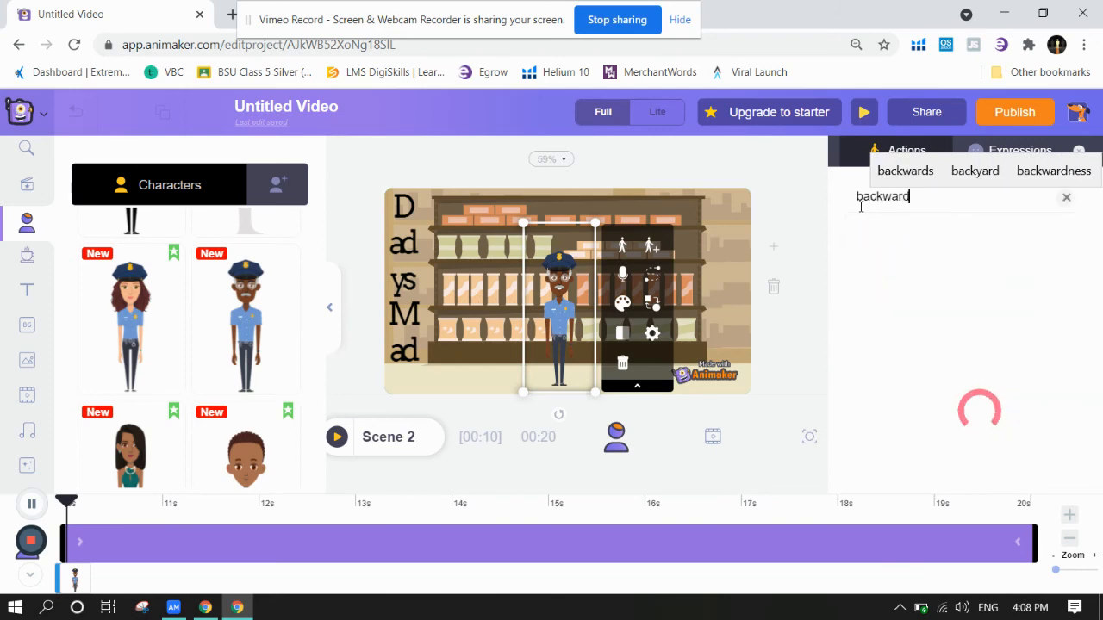
click(1066, 199)
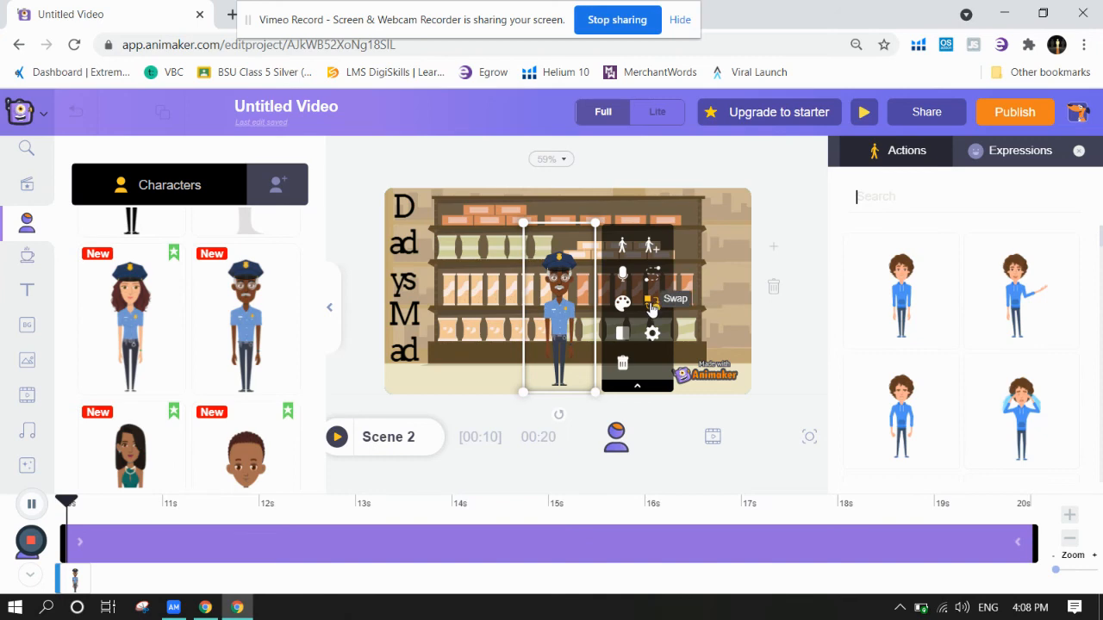
click(621, 353)
click(527, 287)
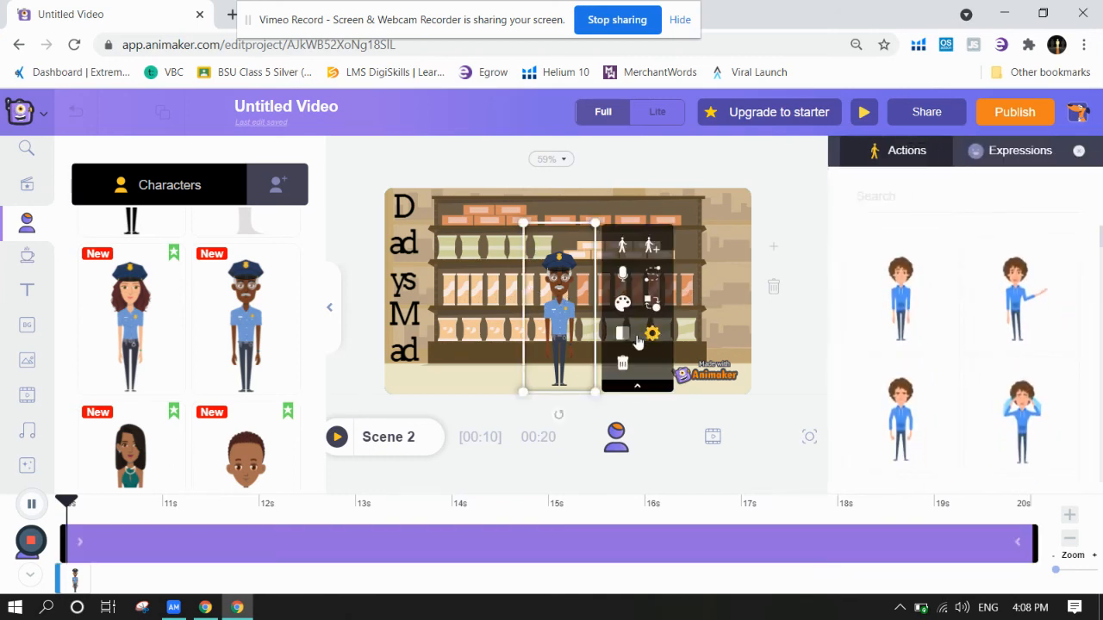
click(687, 336)
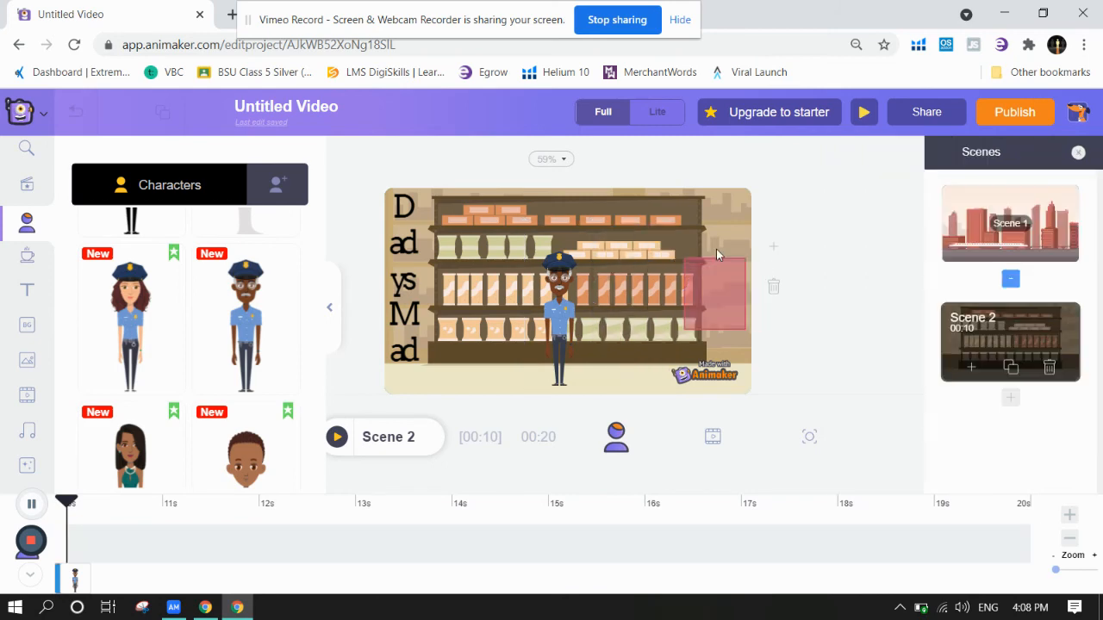
Browse the police officer's facial expressions, try the smiling one and apply the sad one.
click(574, 303)
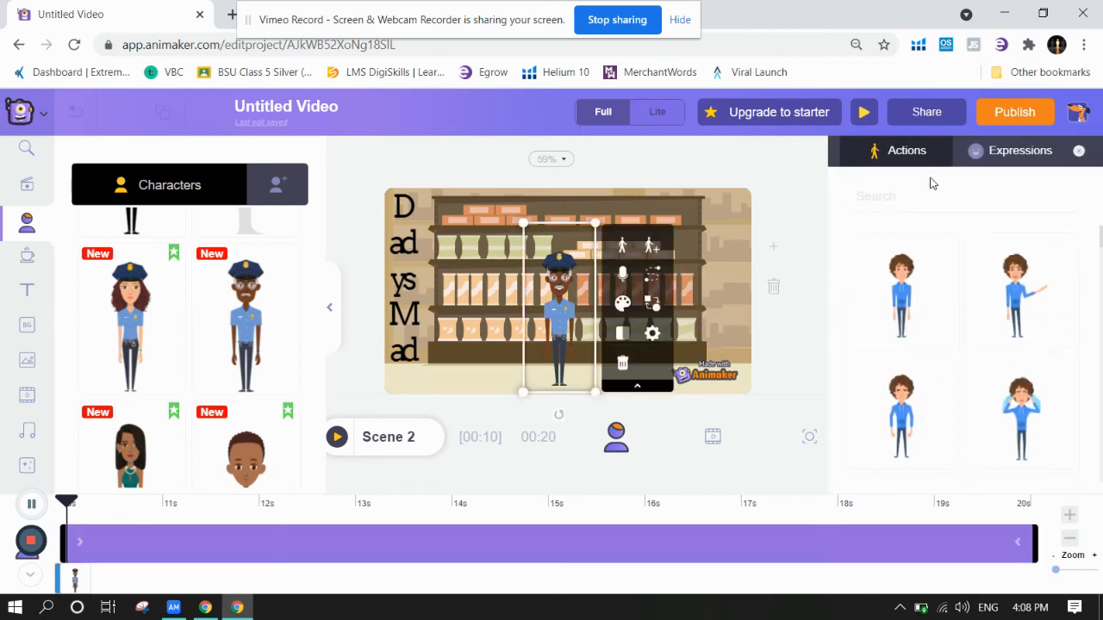
click(974, 161)
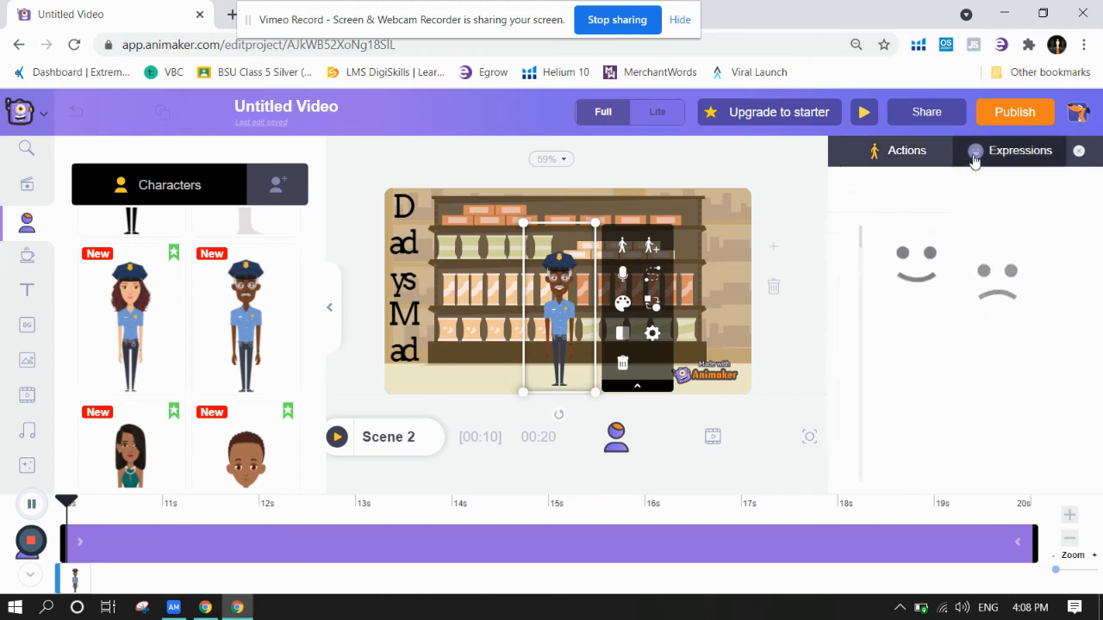
scroll(1101, 267, down, 1)
scroll(1101, 267, down, 2)
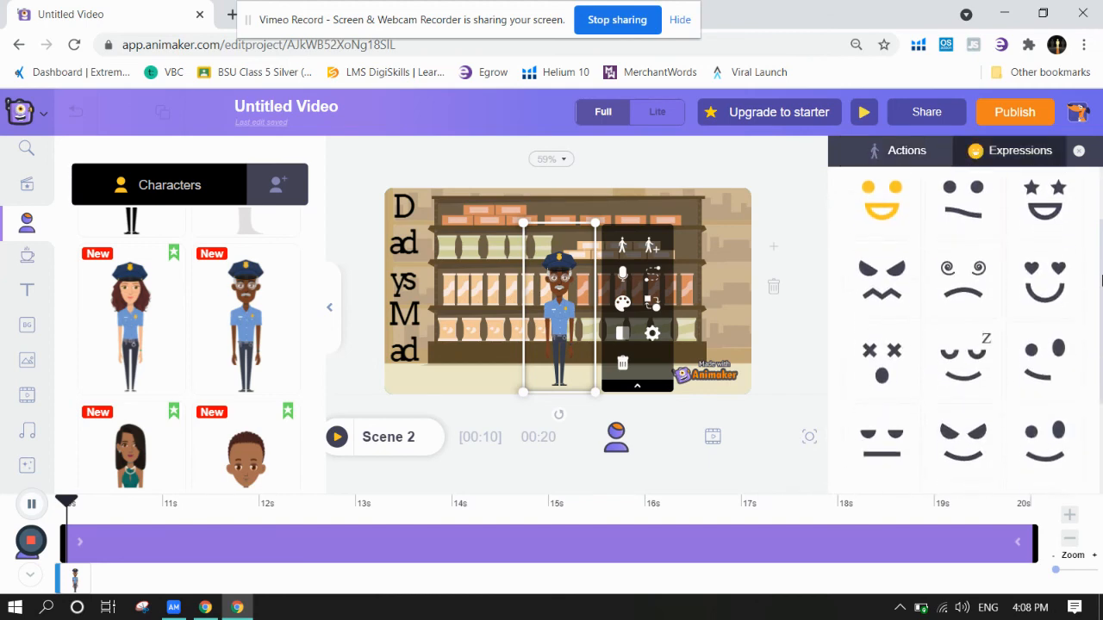
scroll(1101, 267, up, 3)
click(916, 186)
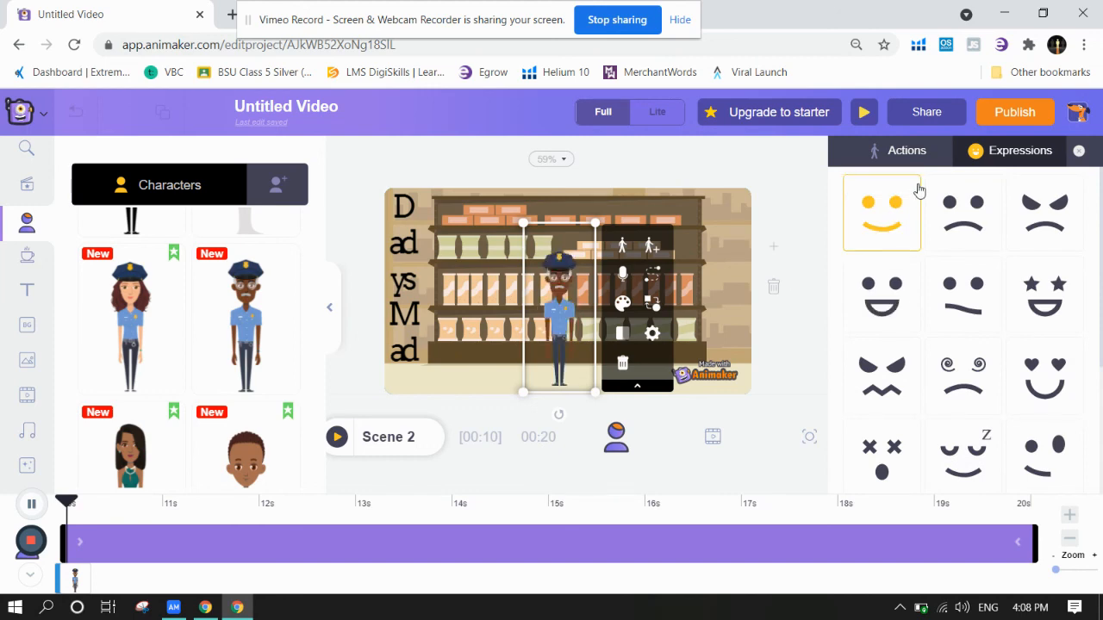
click(966, 213)
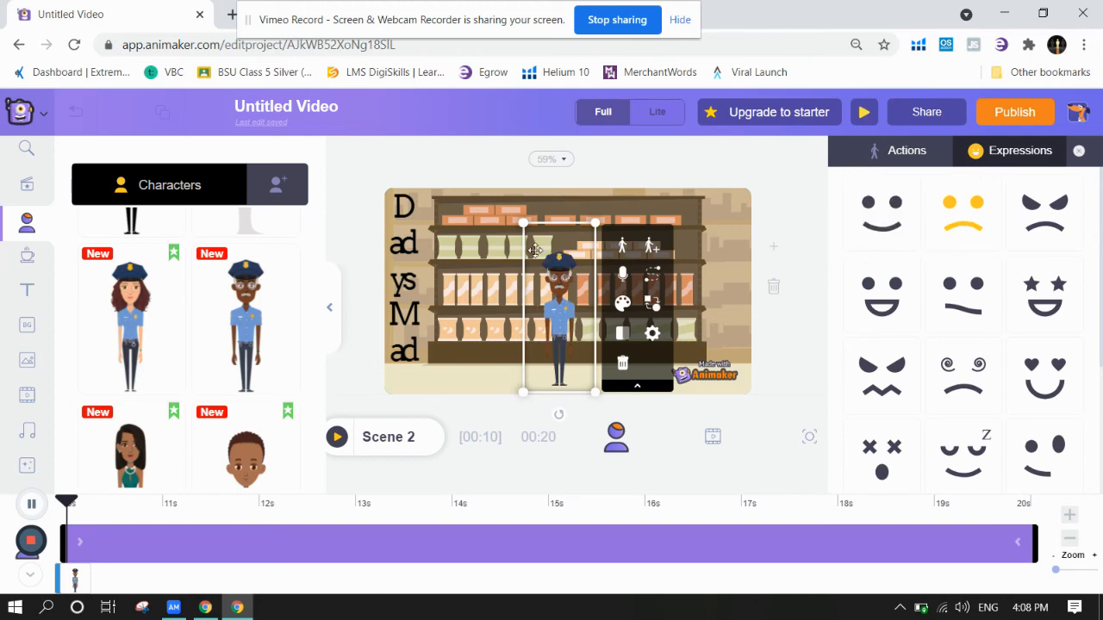
Enlarge the police officer well beyond the scene's height and move him down so his face fills the scene.
click(594, 222)
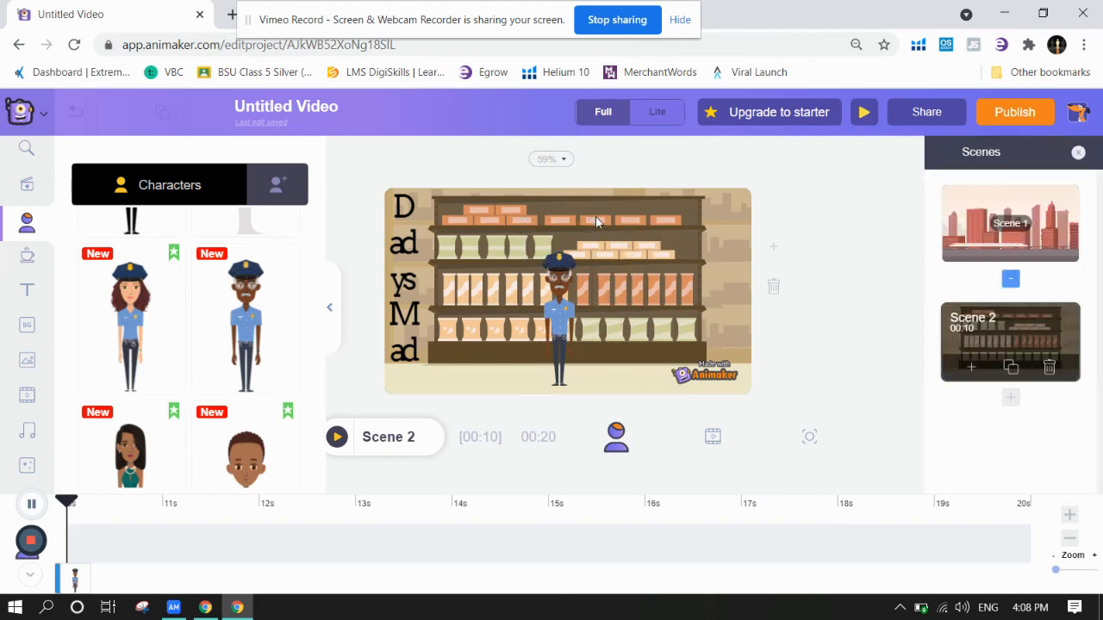
click(595, 224)
drag(594, 224, 782, 91)
drag(665, 243, 662, 408)
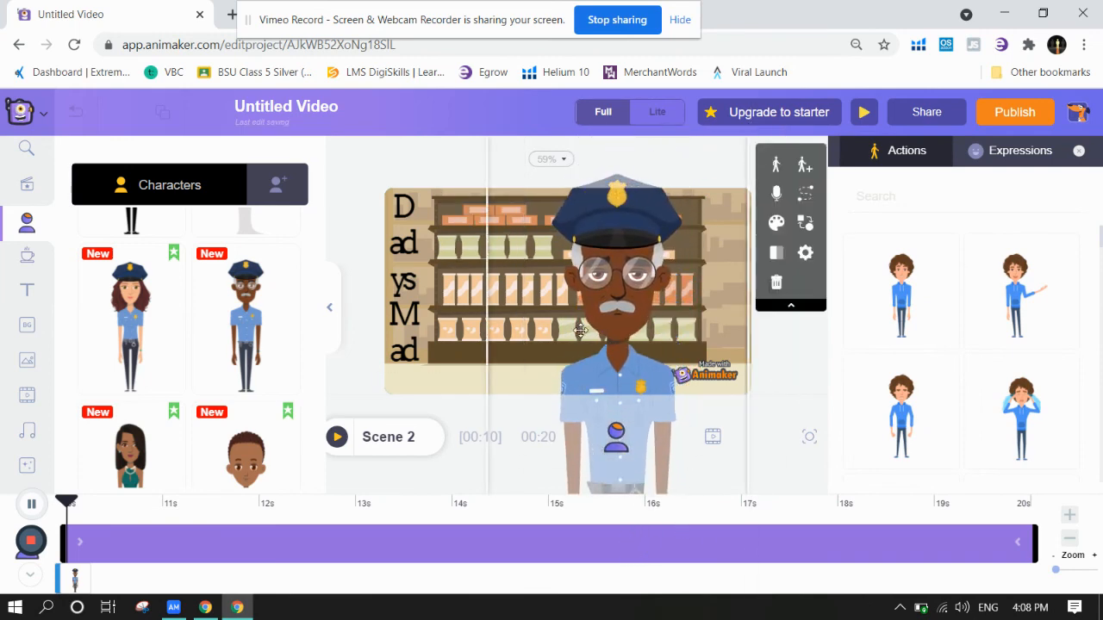
Try the angry, laughing, crooked-mouth and star-eyed expressions on the police officer, and settle on the closed-mouth smile.
click(1002, 156)
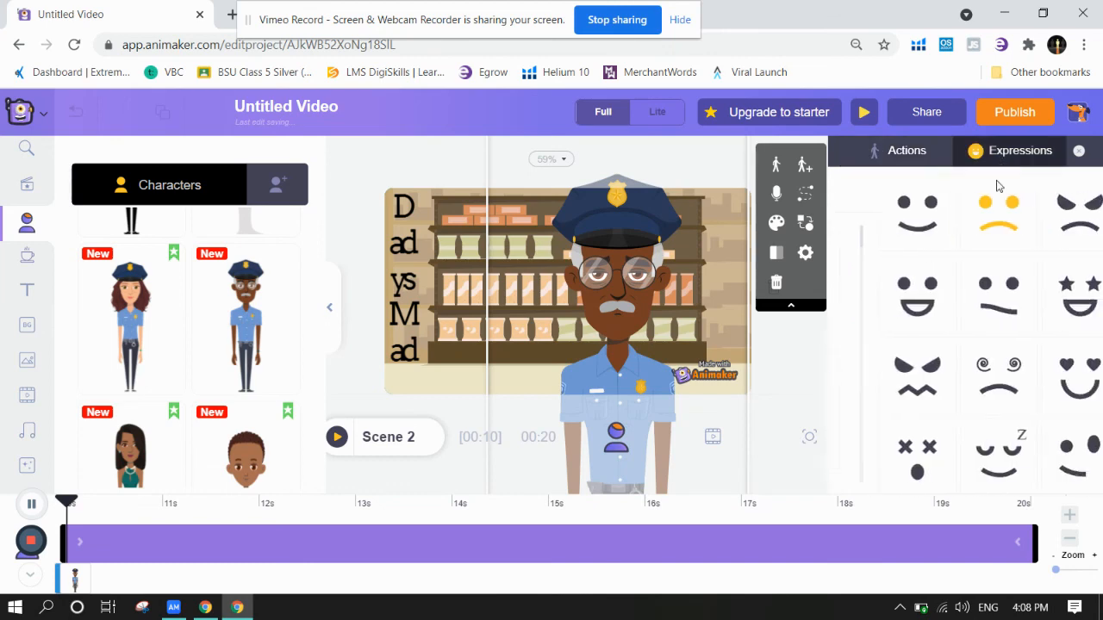
click(1048, 235)
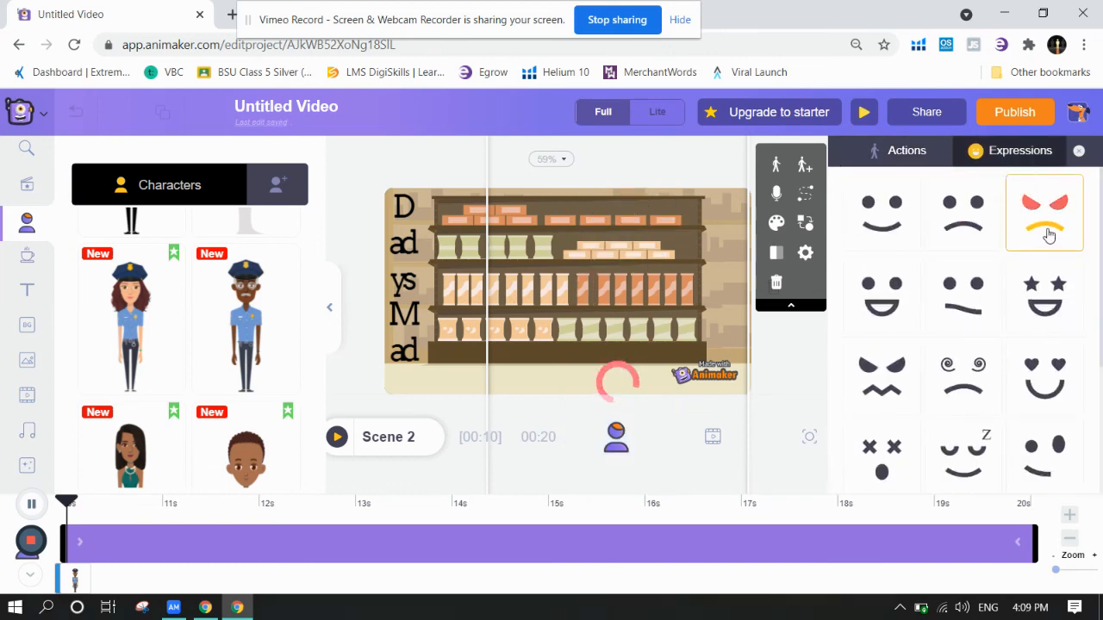
click(862, 274)
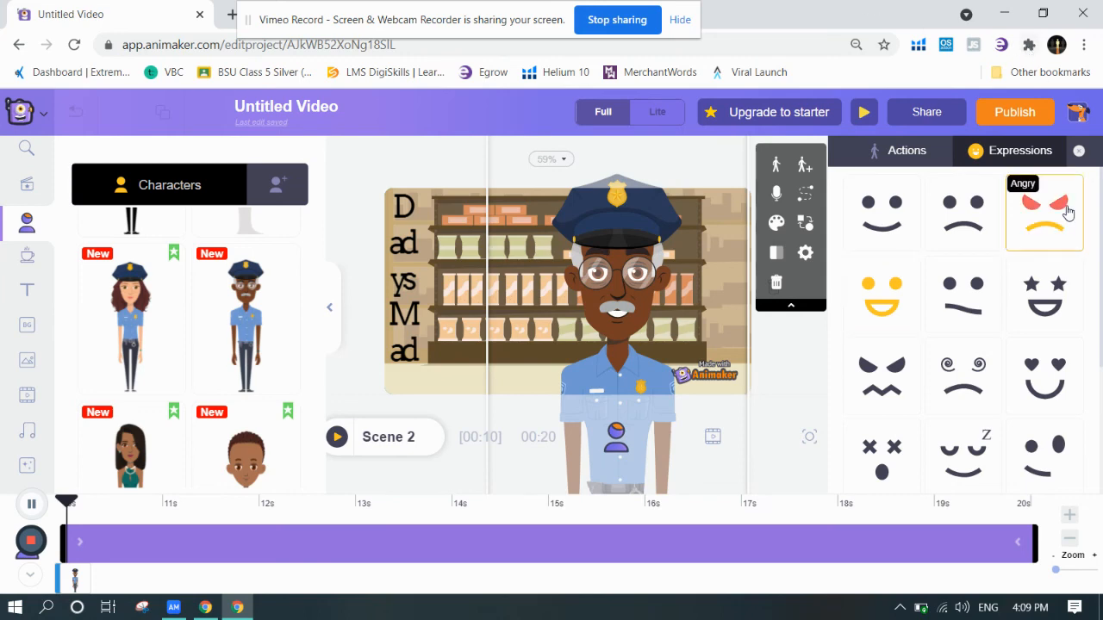
click(982, 302)
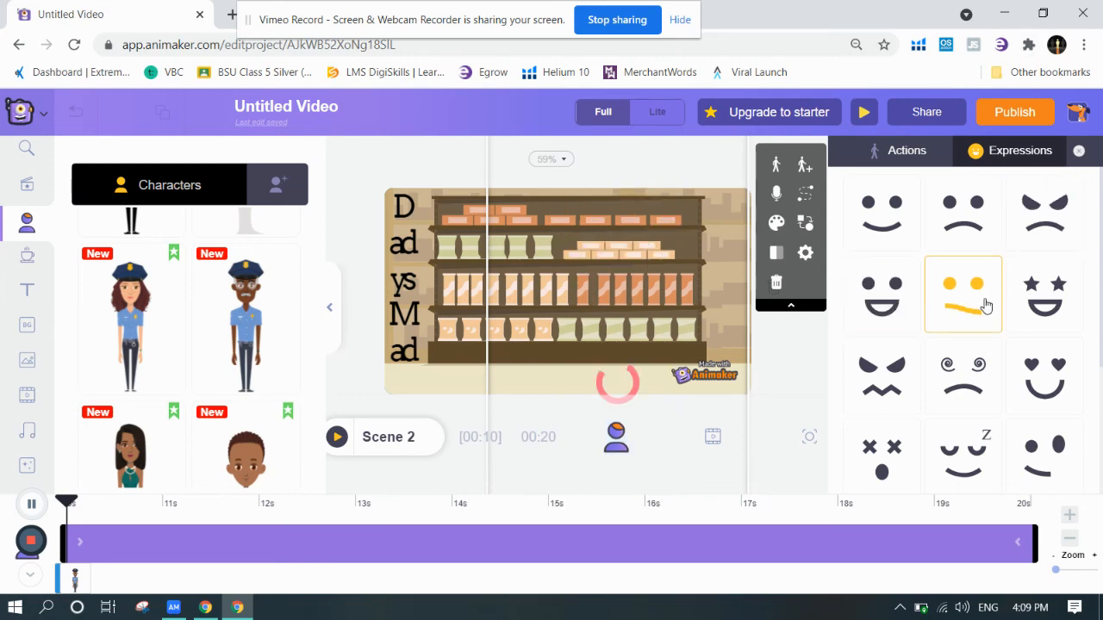
click(1031, 305)
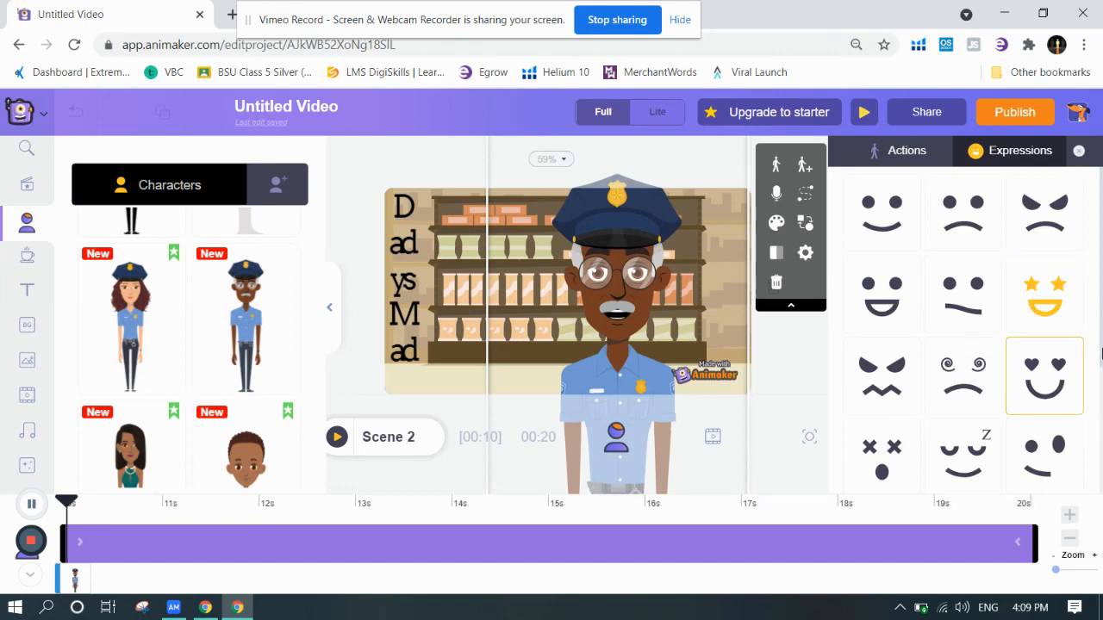
click(891, 250)
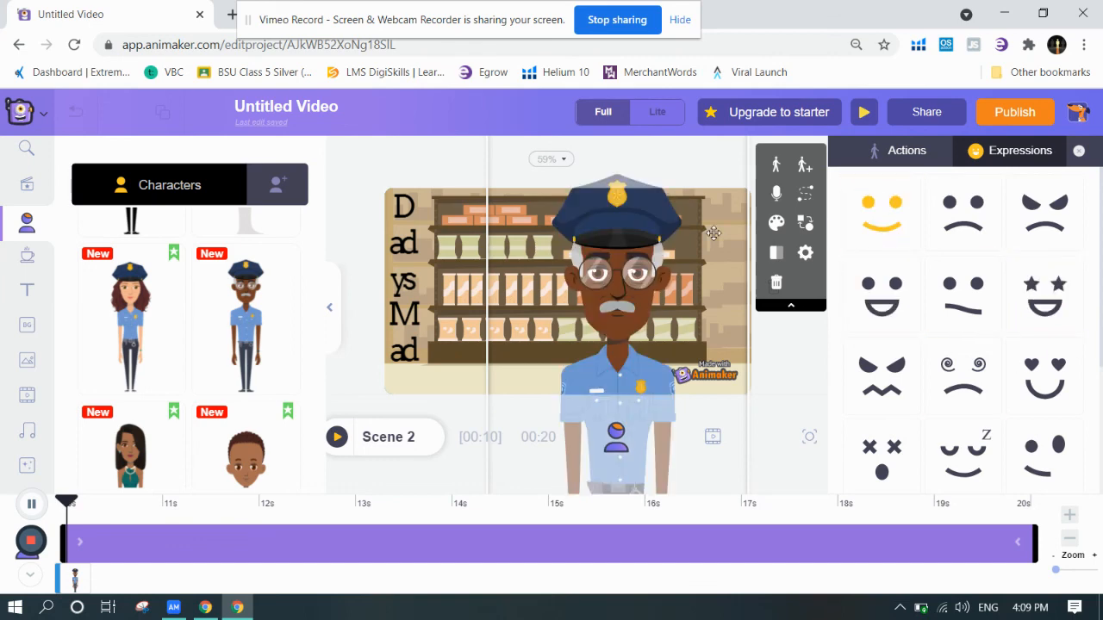
Shrink the police officer to about three quarters of the scene's height and stand him left of centre in front of the shelves.
drag(618, 304, 482, 133)
drag(503, 308, 502, 216)
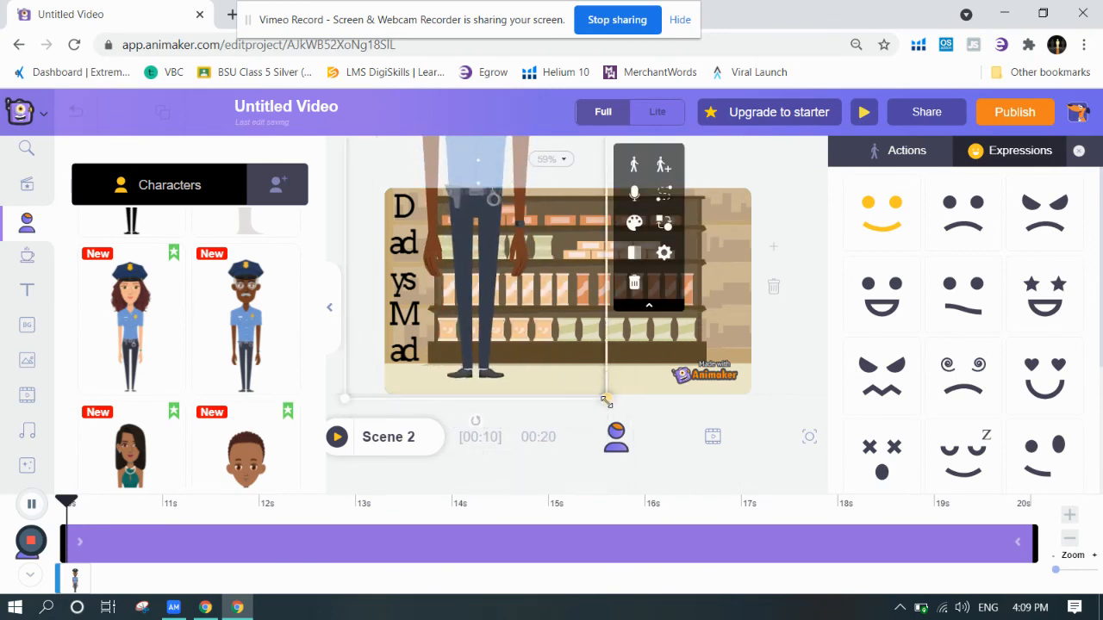
drag(607, 399, 506, 301)
drag(429, 145, 525, 493)
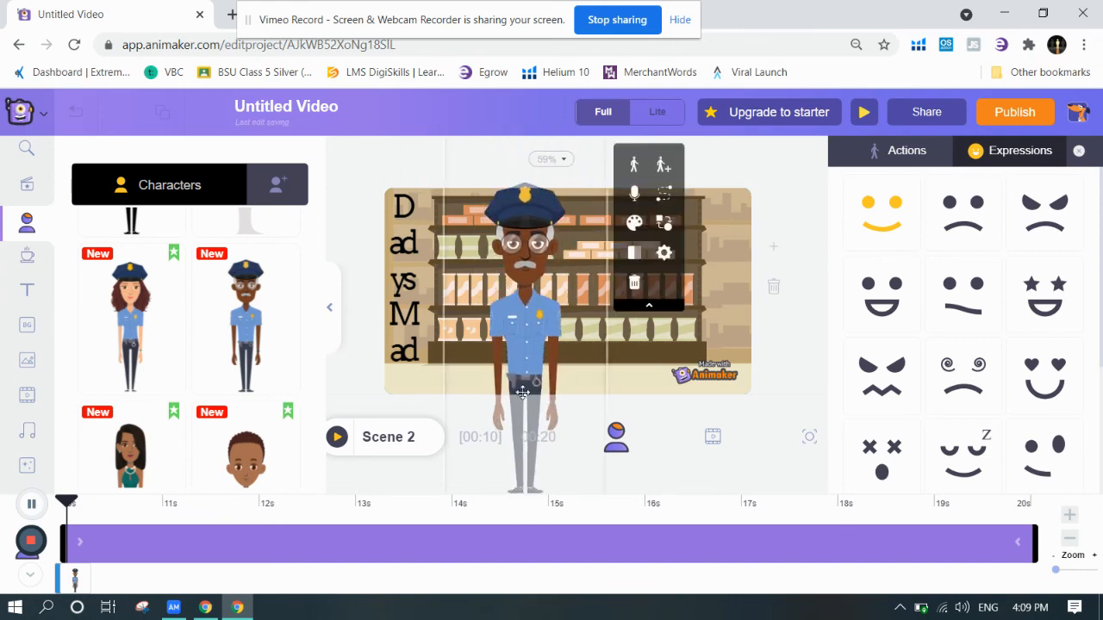
drag(542, 224, 554, 396)
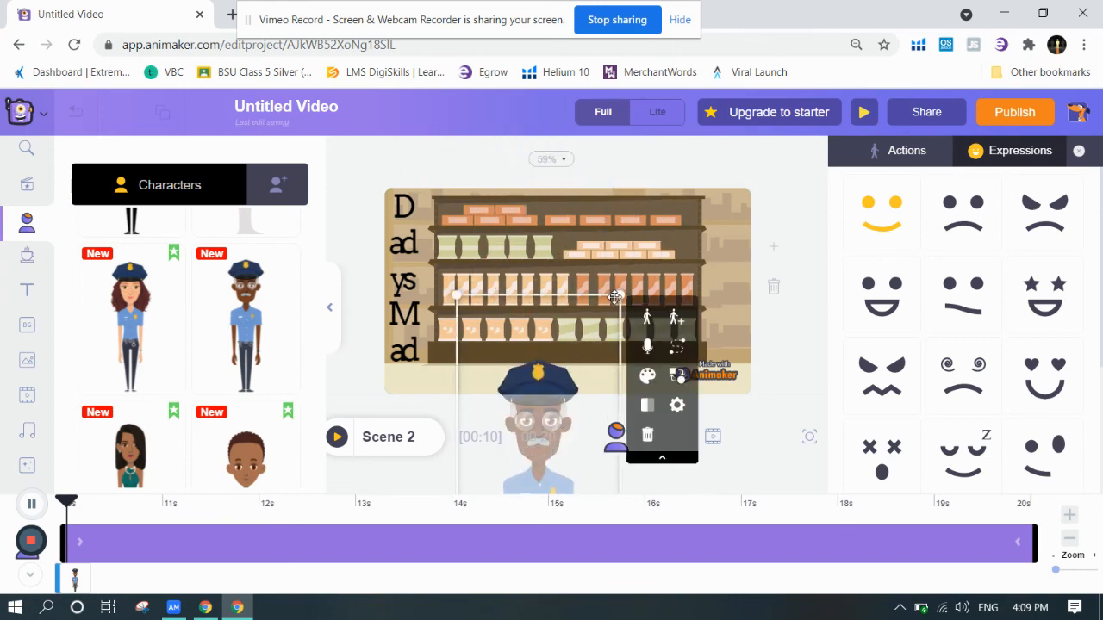
drag(619, 296, 569, 393)
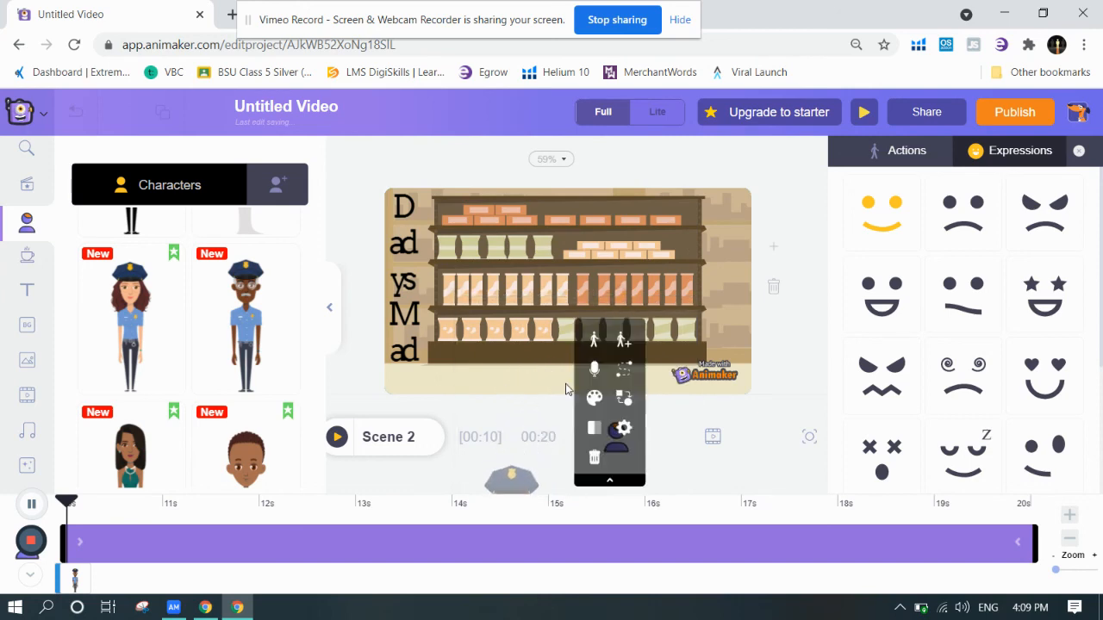
drag(526, 466, 540, 191)
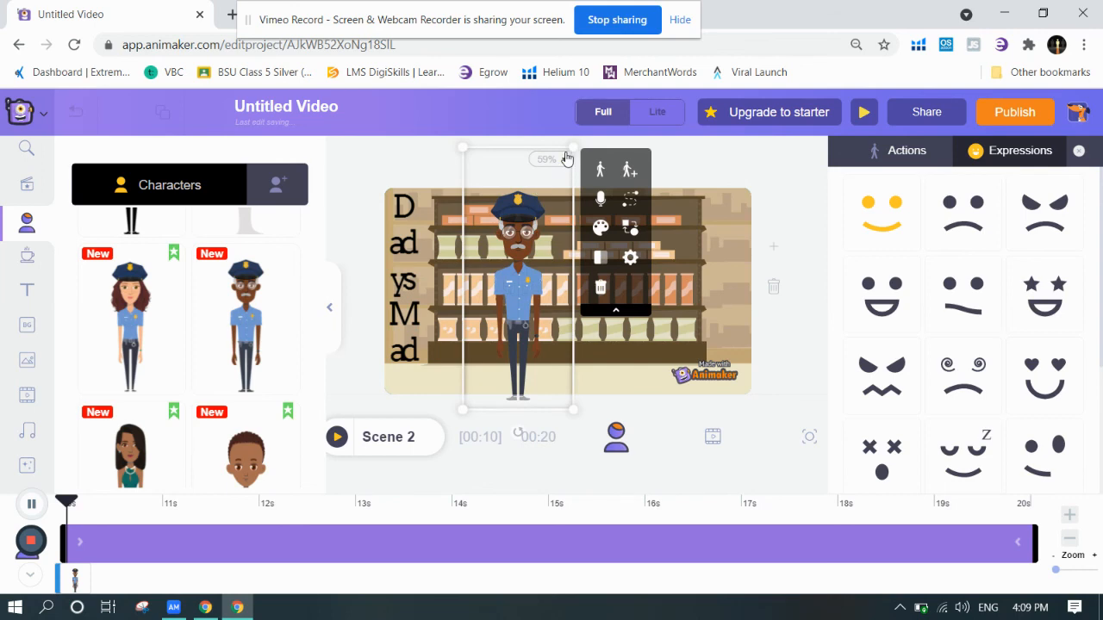
drag(573, 149, 553, 199)
click(662, 156)
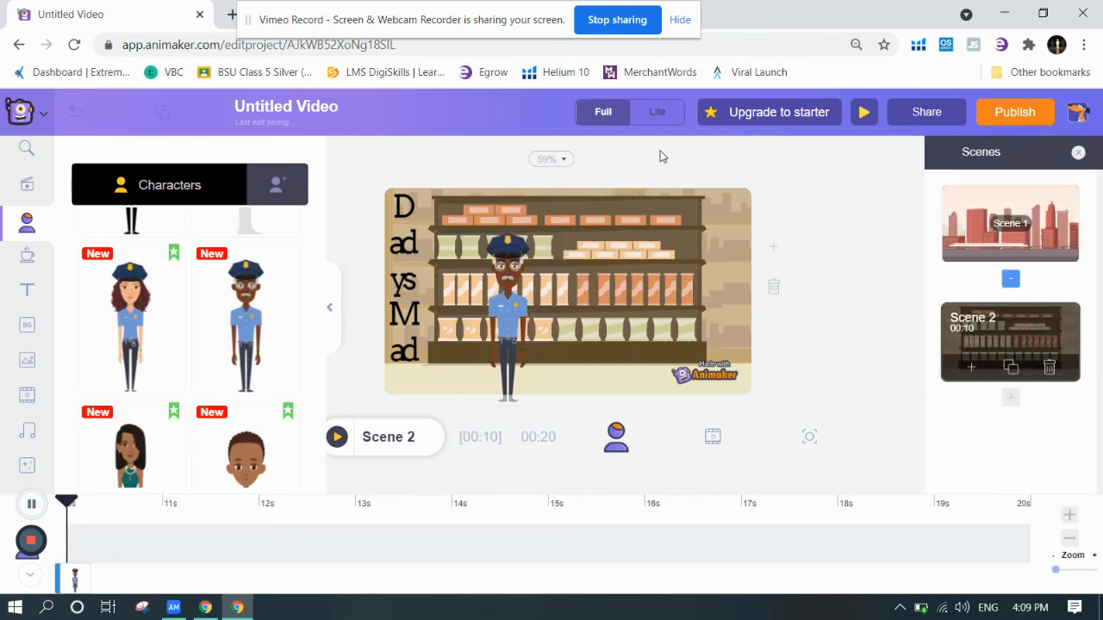
Apply the Triangles In special transition between Scene 1 and Scene 2.
click(1011, 279)
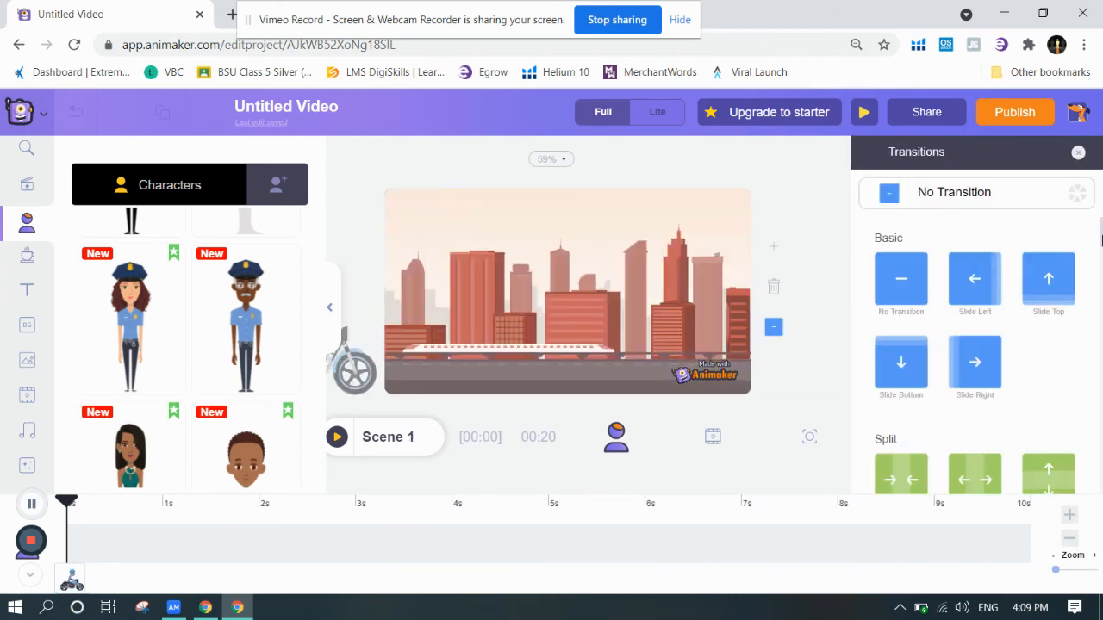
drag(1101, 241, 1082, 59)
drag(1101, 242, 1101, 383)
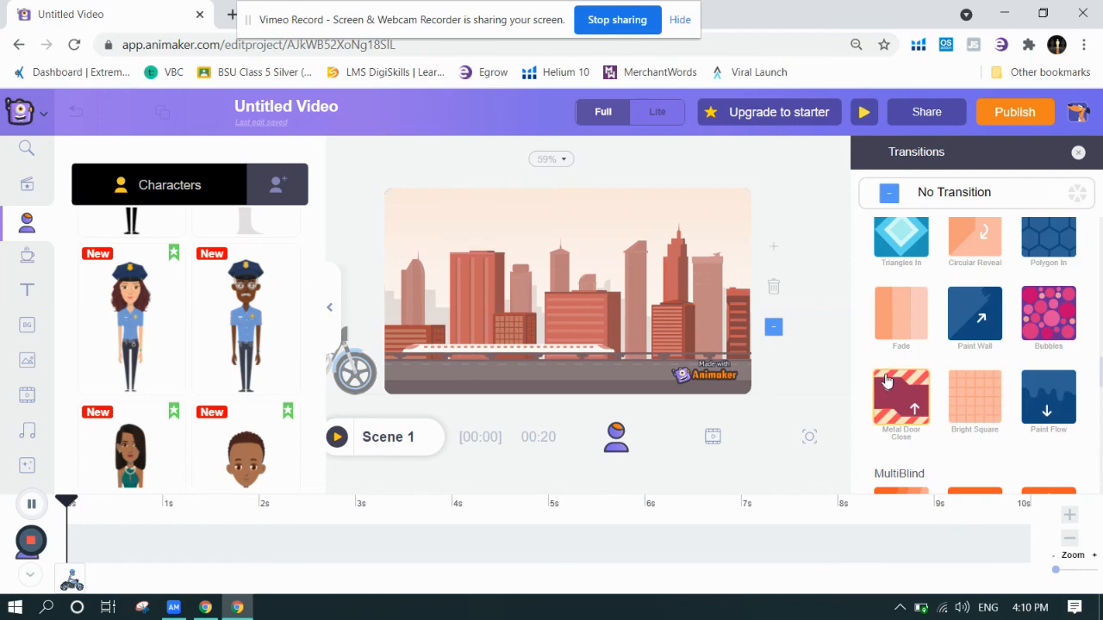
scroll(1101, 364, up, 1)
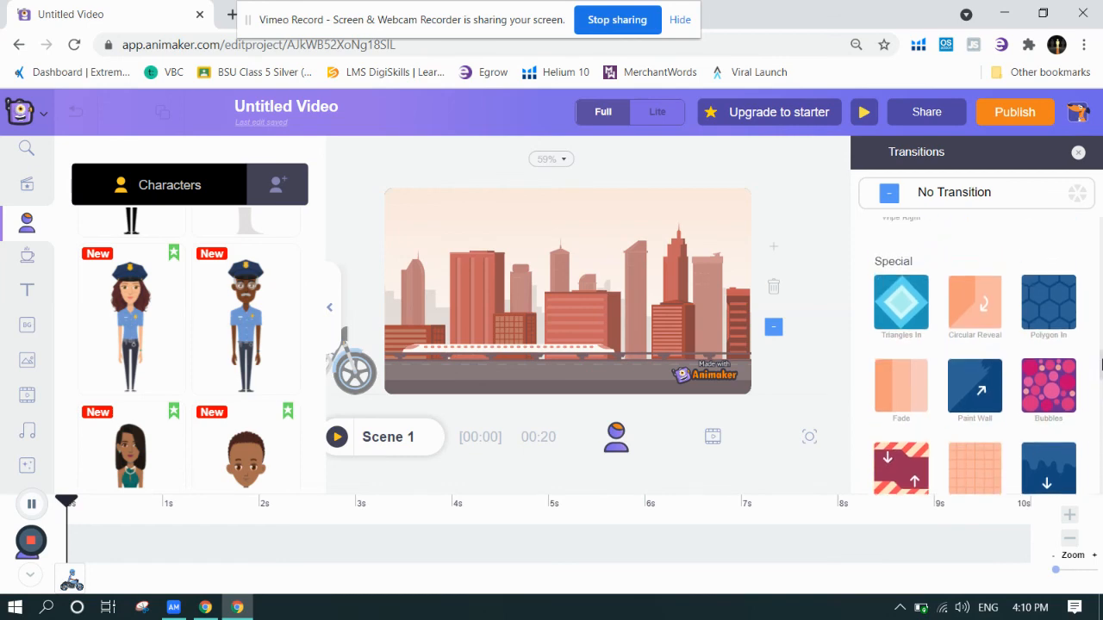
scroll(1101, 364, up, 1)
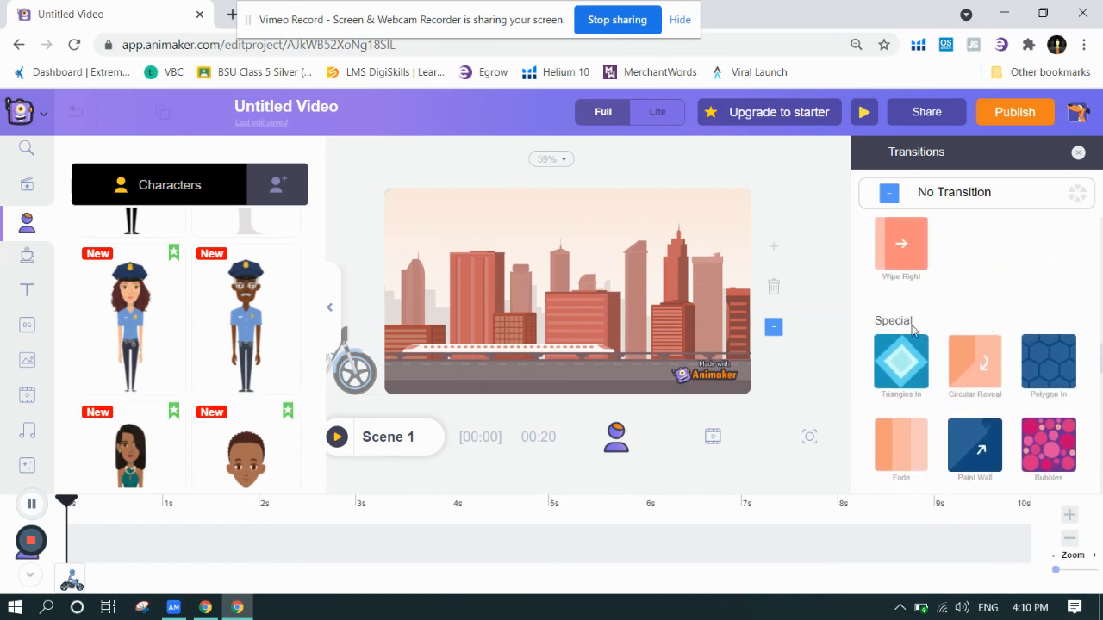
click(901, 362)
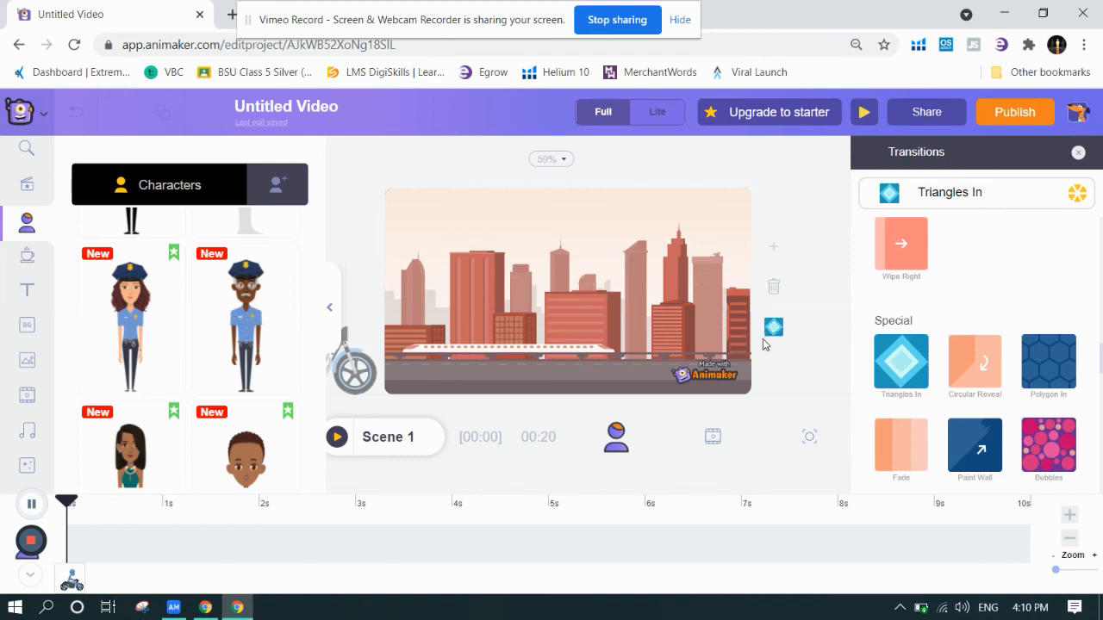
click(1077, 154)
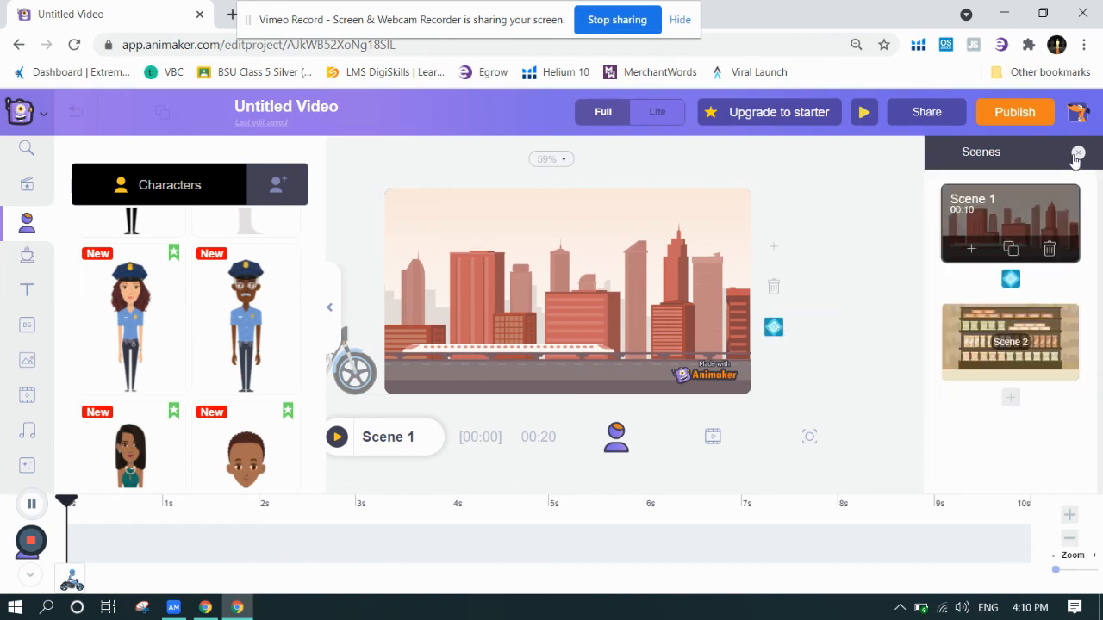
click(774, 328)
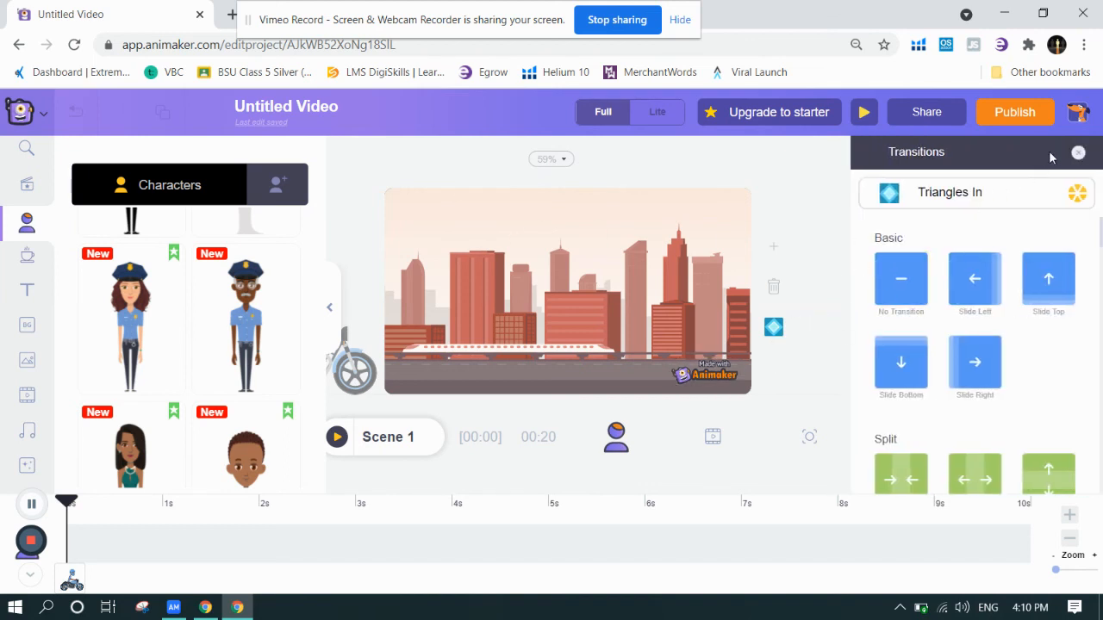
click(1077, 153)
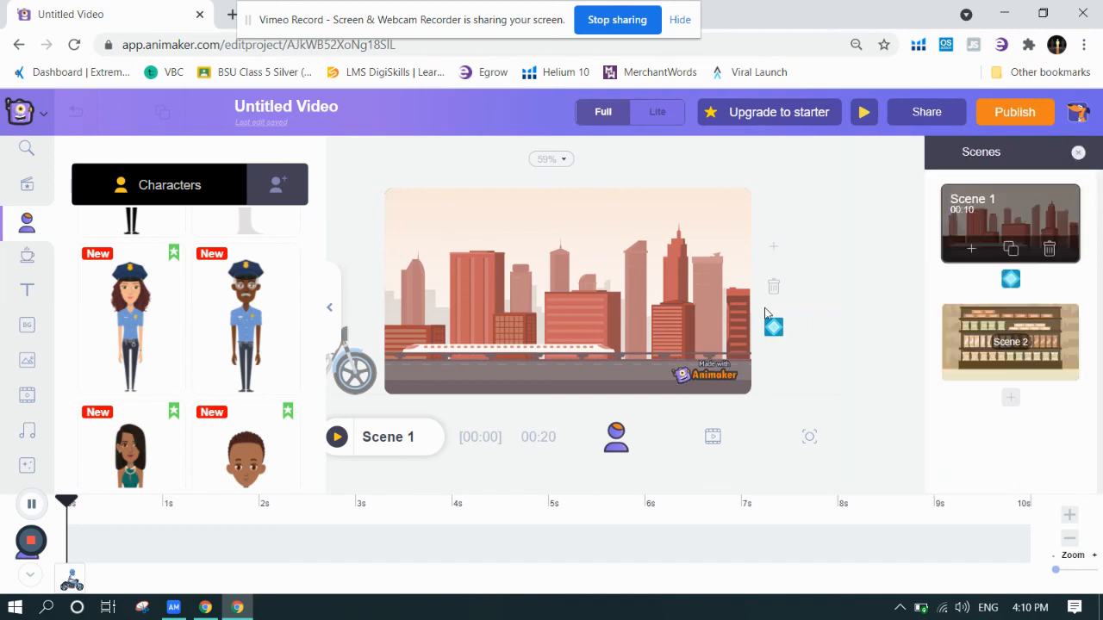
click(774, 329)
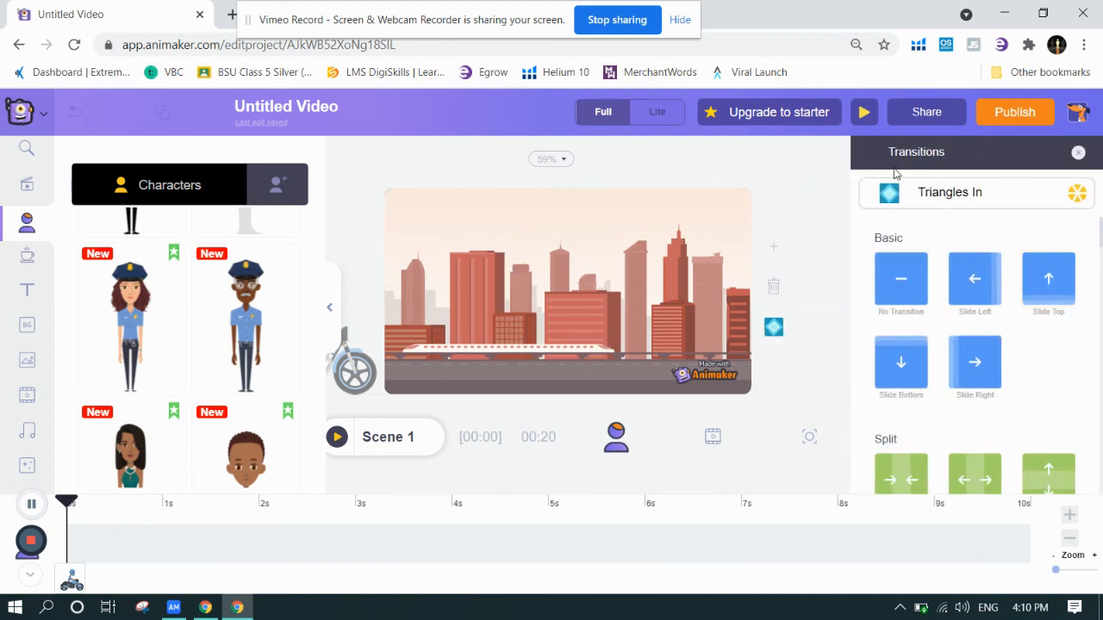
click(1077, 153)
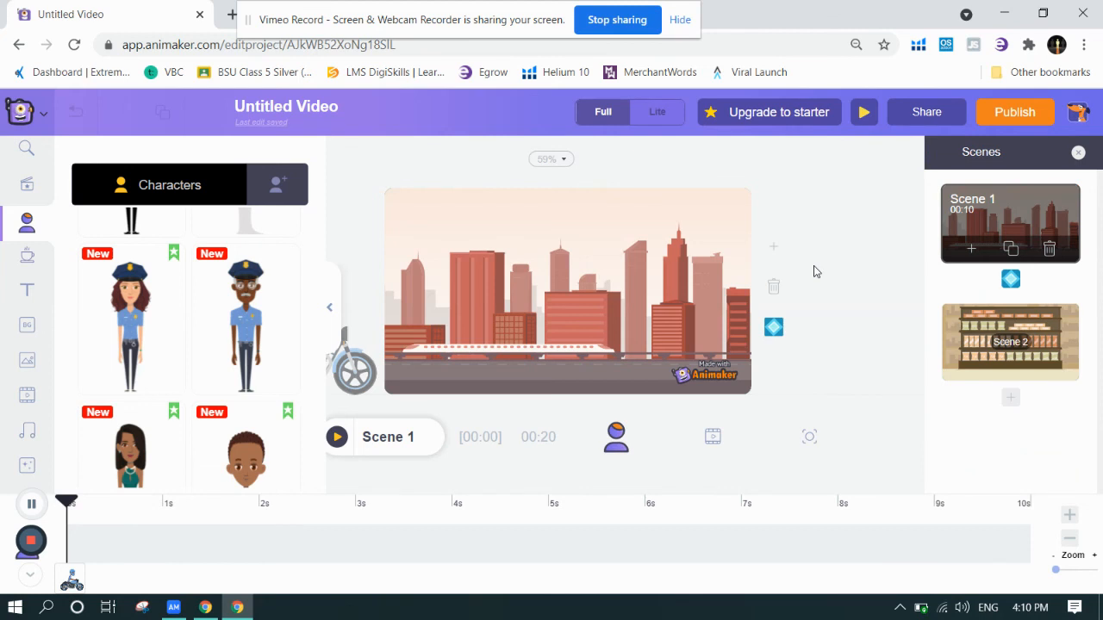